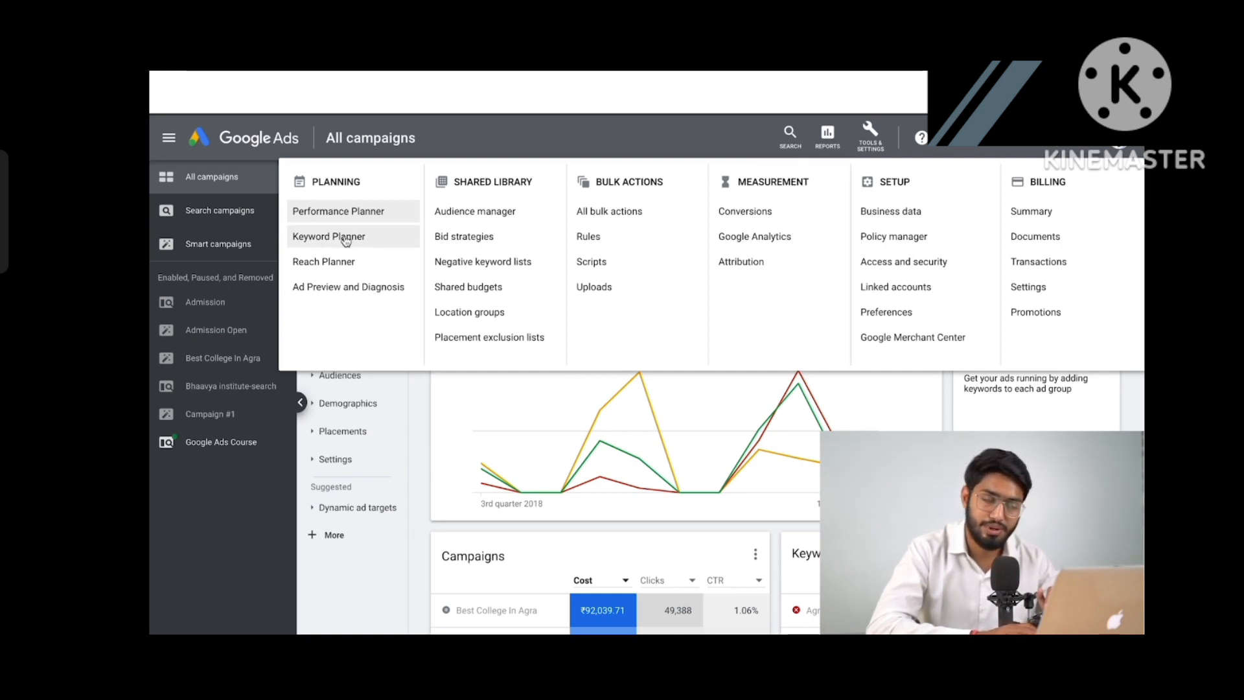
# Open Keyword Planner and start discovering new keywords with a website as the source
pyautogui.click(346, 238)
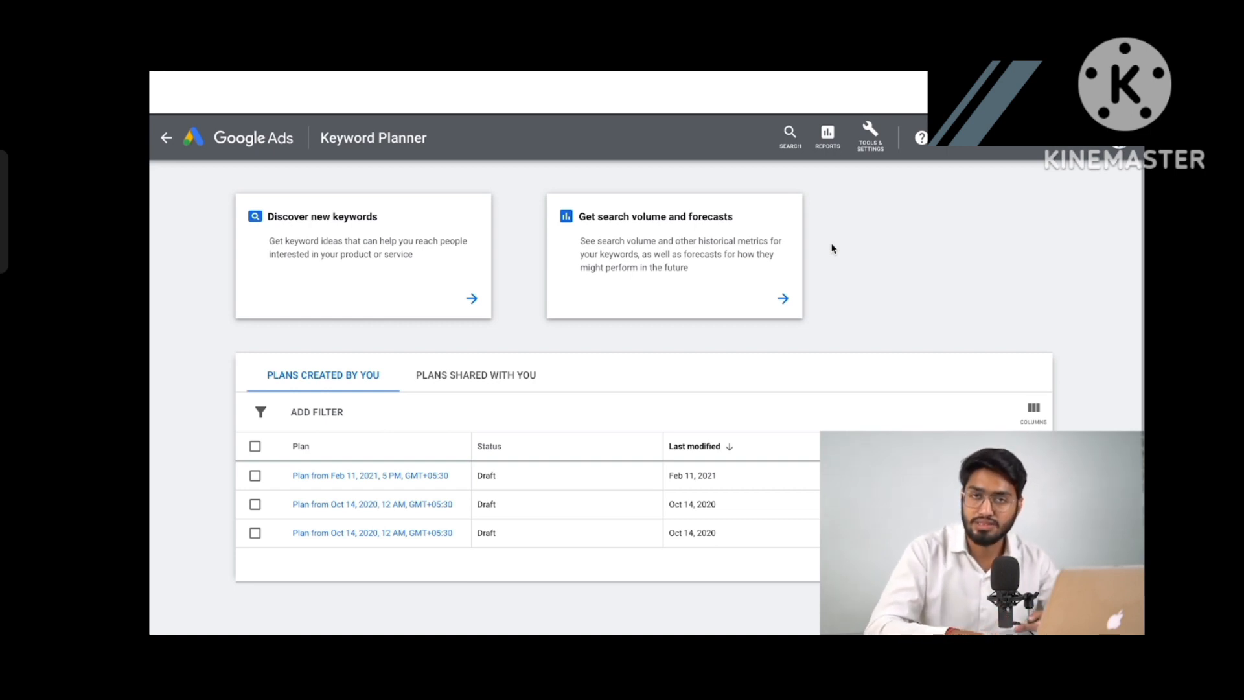
pyautogui.click(385, 237)
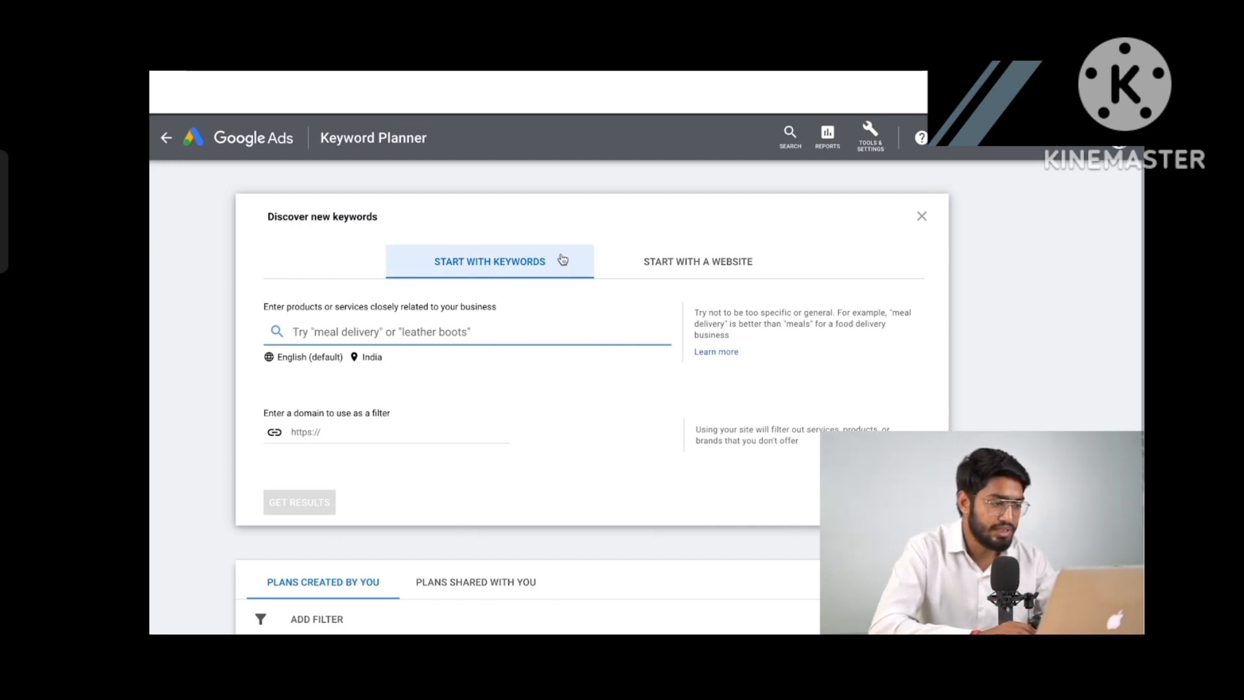
pyautogui.click(662, 271)
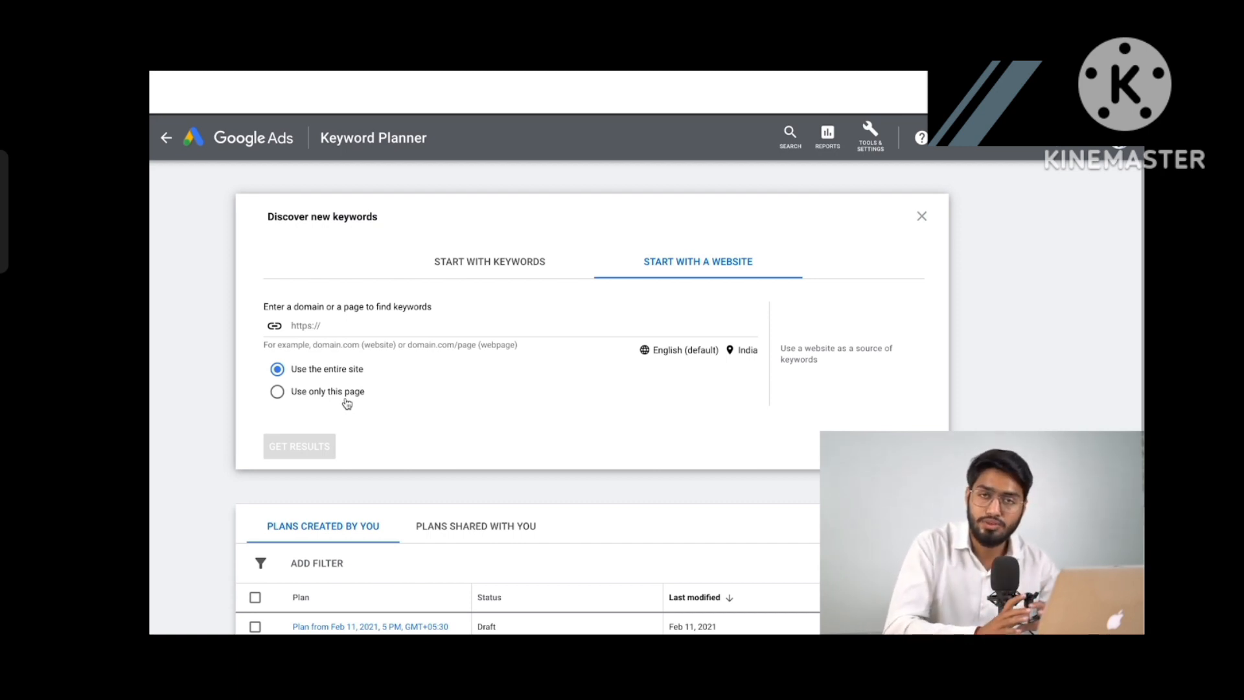
pyautogui.click(304, 325)
# Open procapitas.com in a new browser tab
pyautogui.hotkey('ctrl', 't')
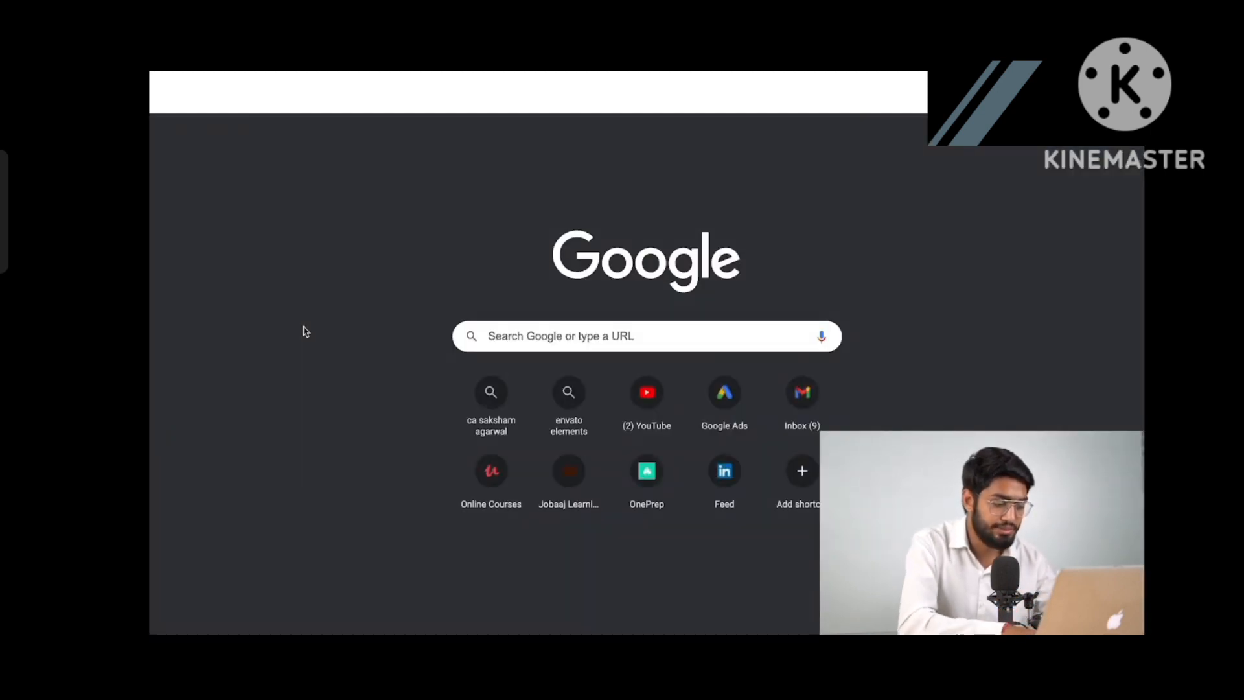
pyautogui.write('proc')
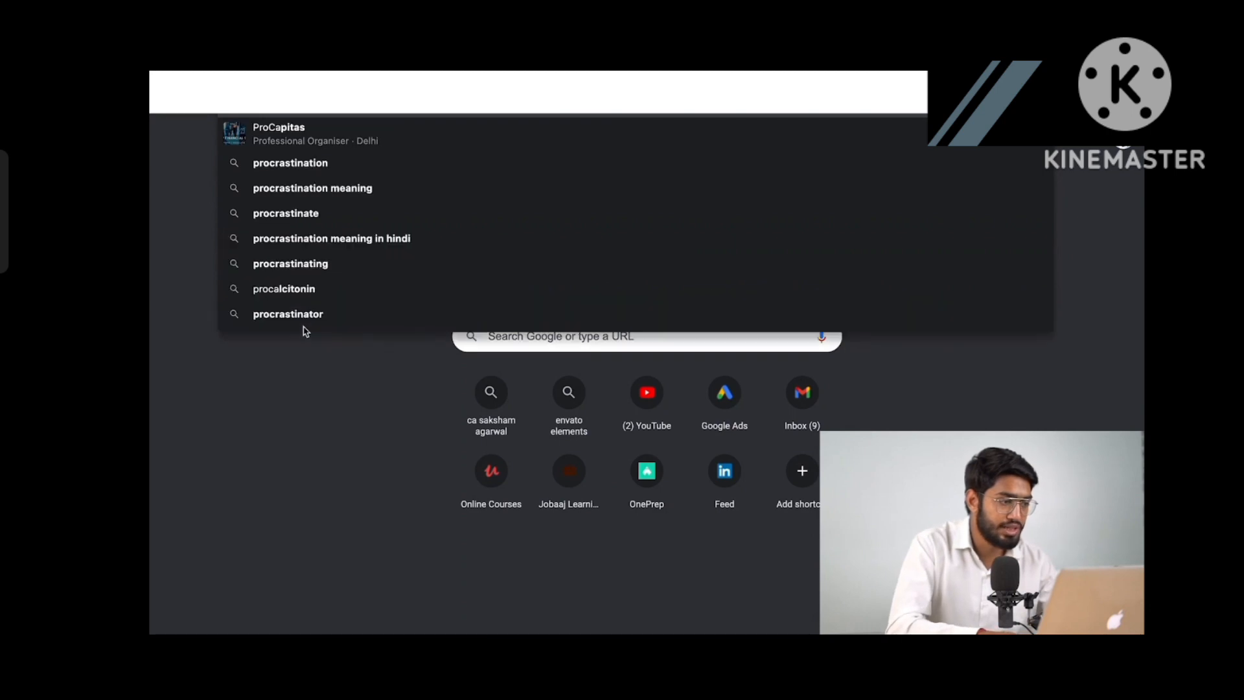
pyautogui.write('apitas')
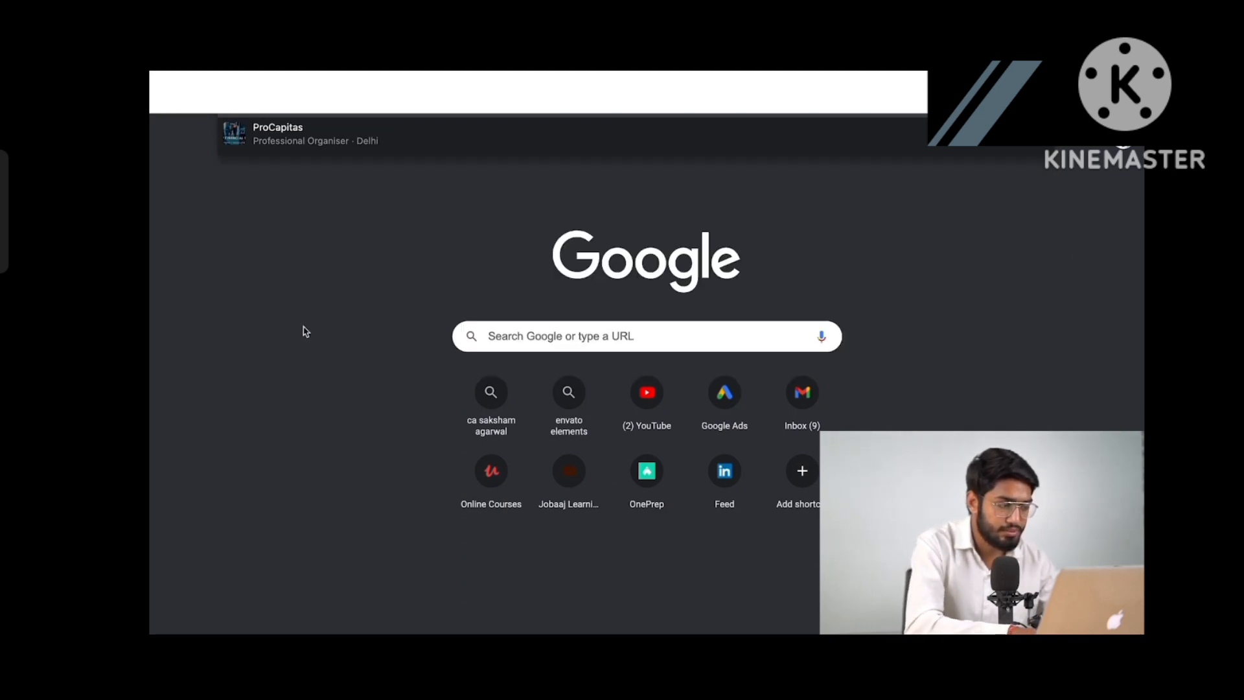
pyautogui.write('.com')
pyautogui.press('Return')
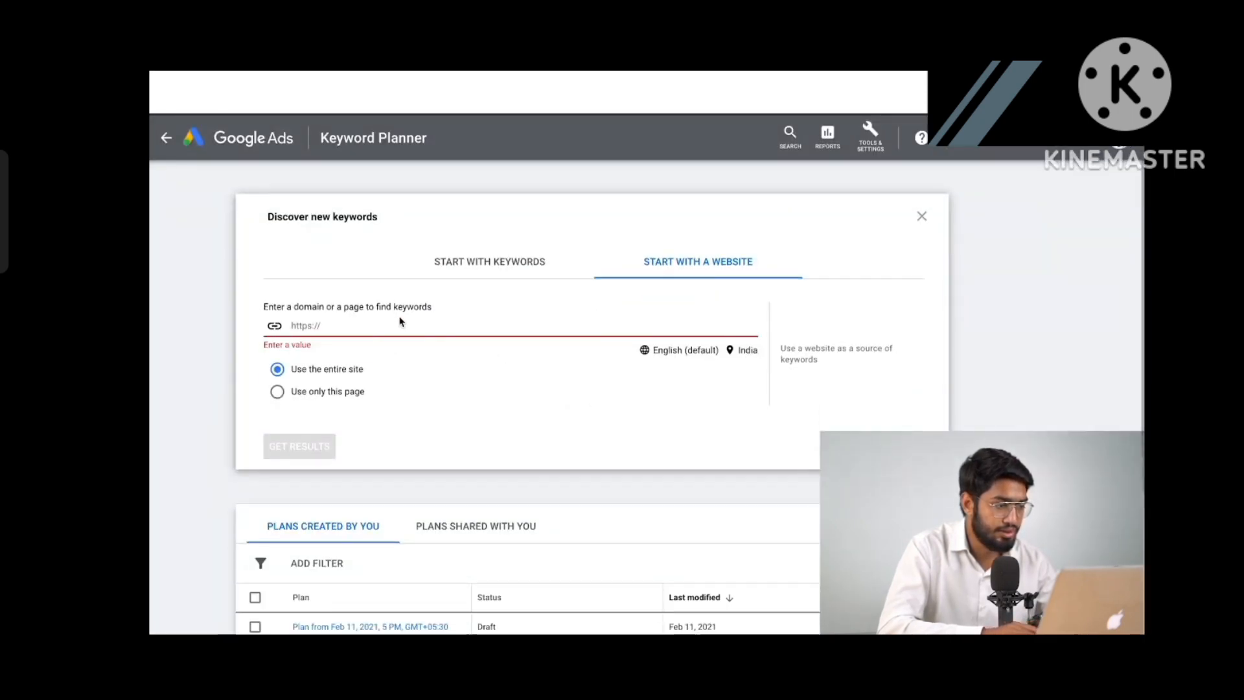
pyautogui.click(399, 324)
pyautogui.write('http://procapitas.com/')
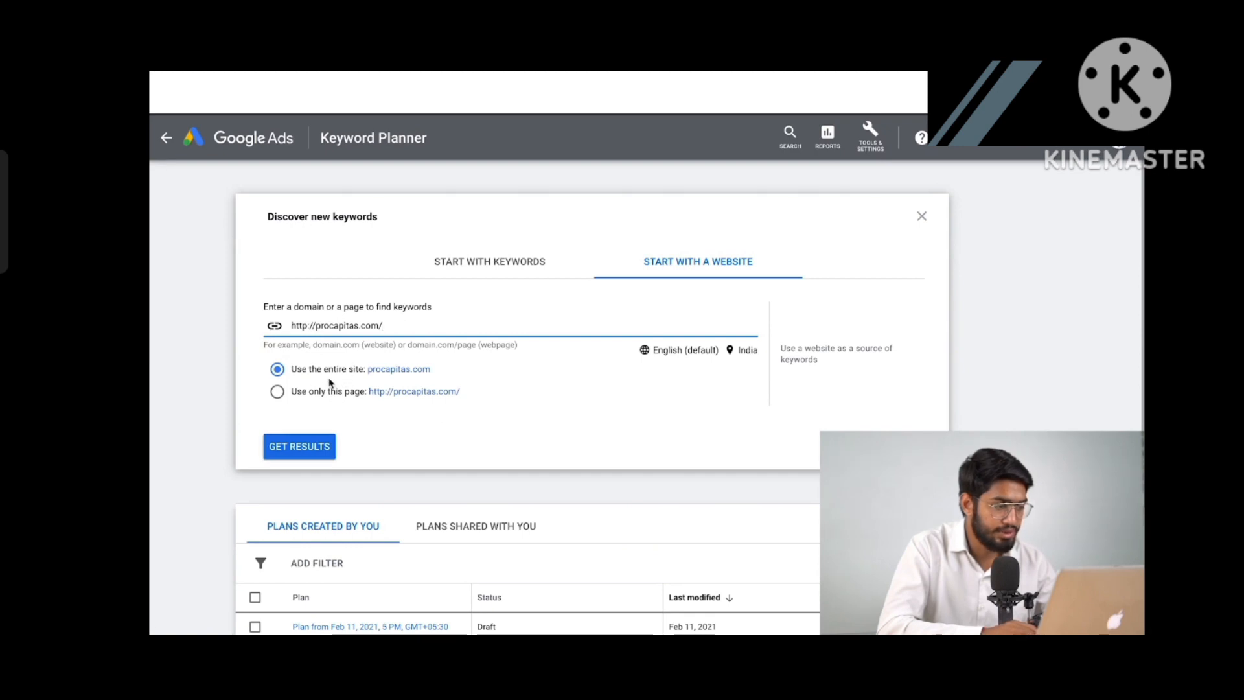
pyautogui.click(308, 453)
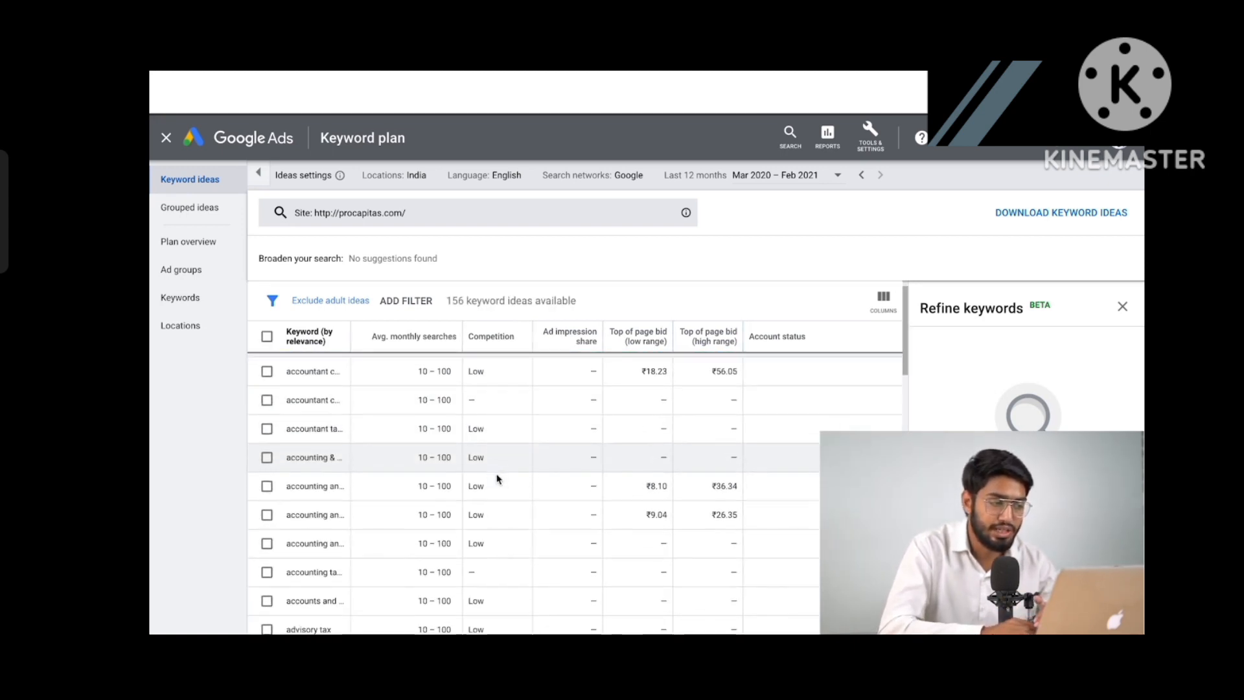
# Widen the Keyword column in the keyword ideas table to fit the full keyword names
pyautogui.scroll(-1, 389, 473)
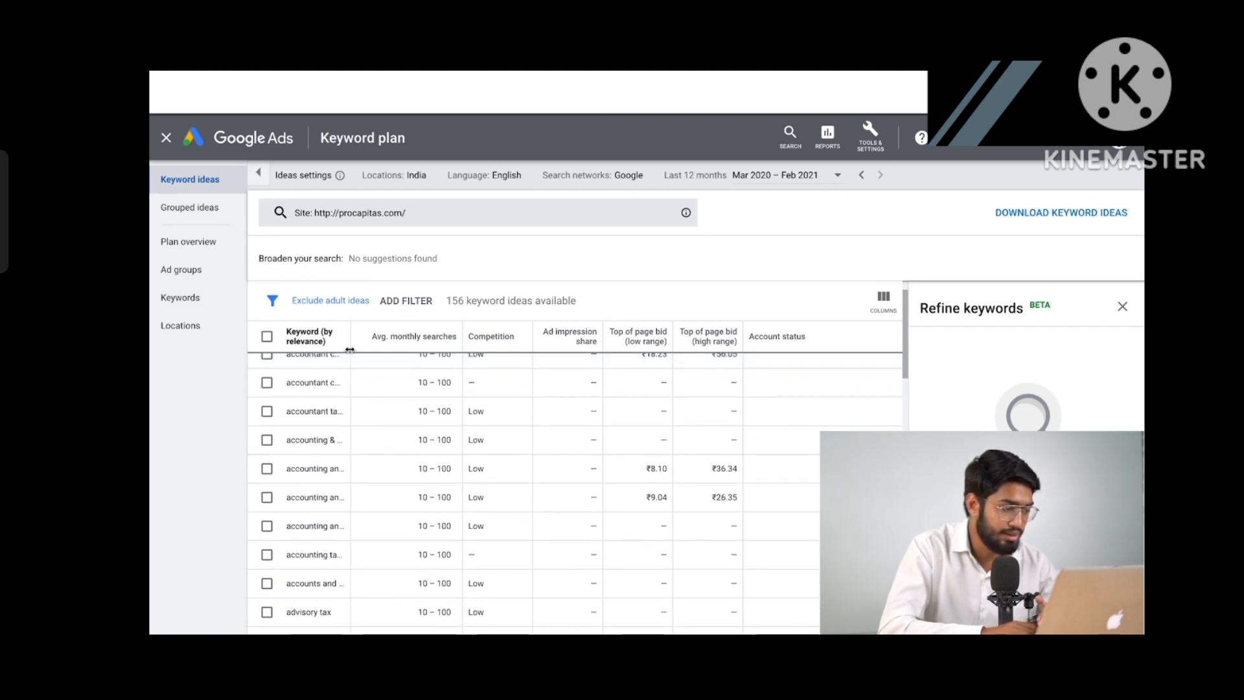
pyautogui.moveTo(349, 350); pyautogui.dragTo(494, 374)
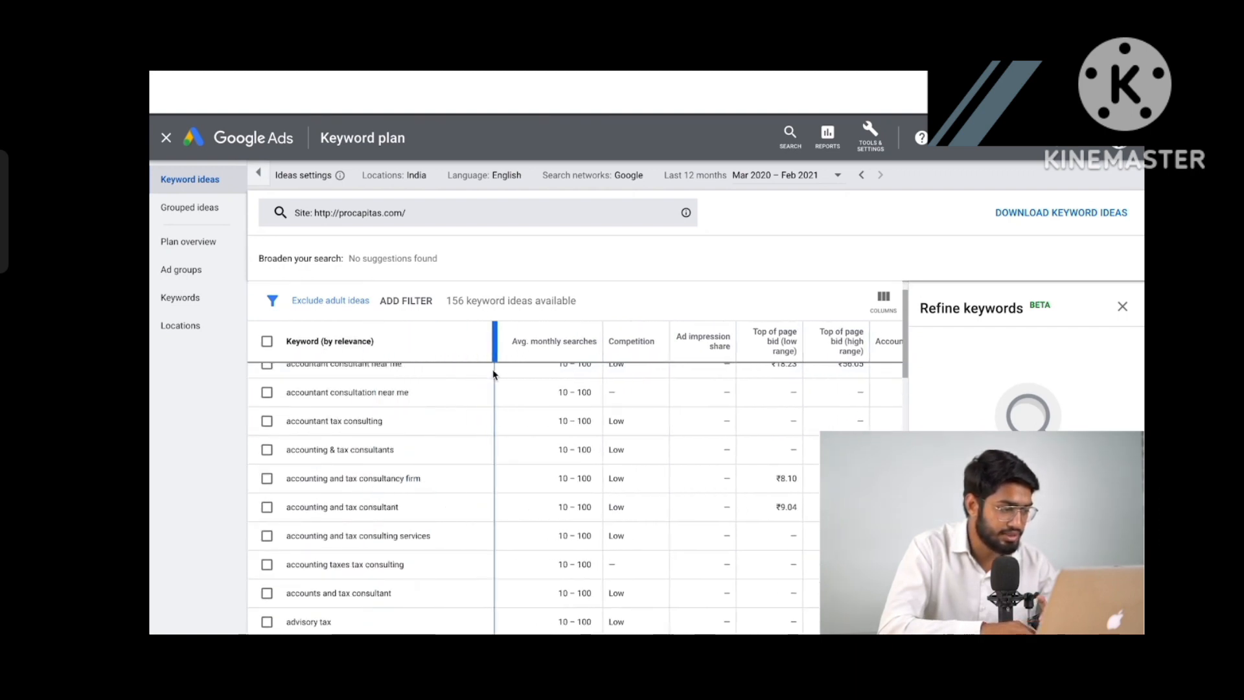
pyautogui.scroll(2, 427, 484)
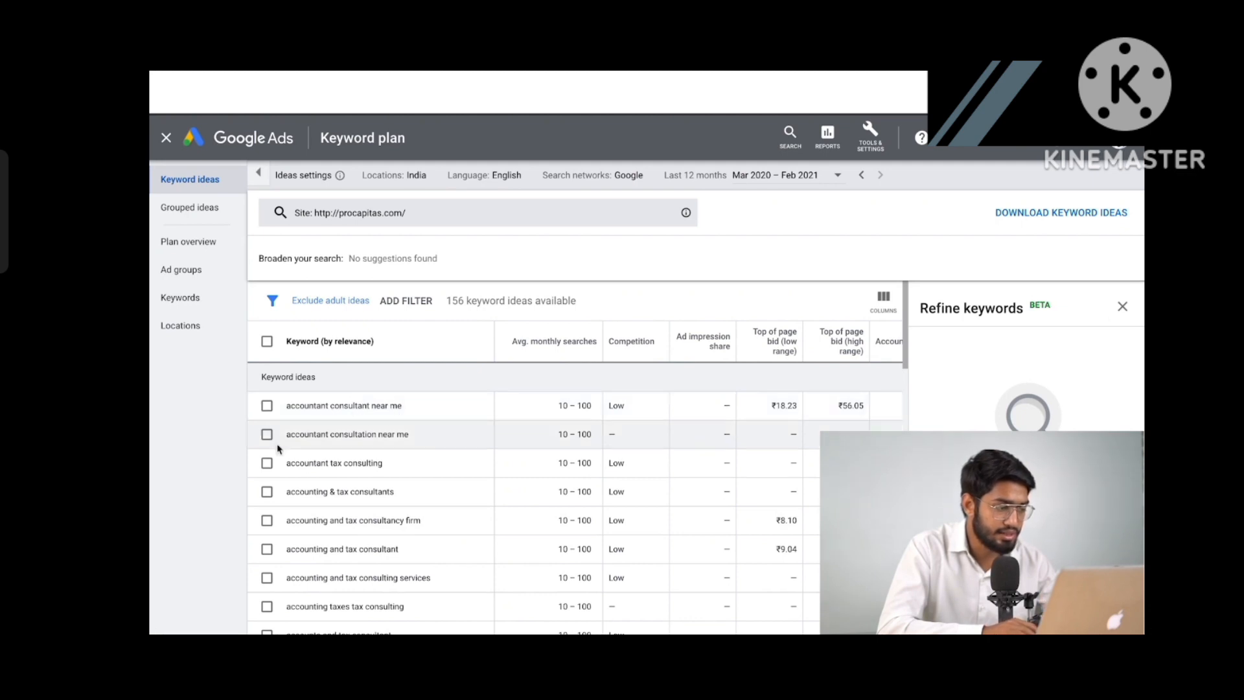
# Examine the keyword ideas and the meaning of the average monthly searches, competition and top of page bid columns
pyautogui.scroll(-1, 292, 443)
pyautogui.scroll(-1, 367, 436)
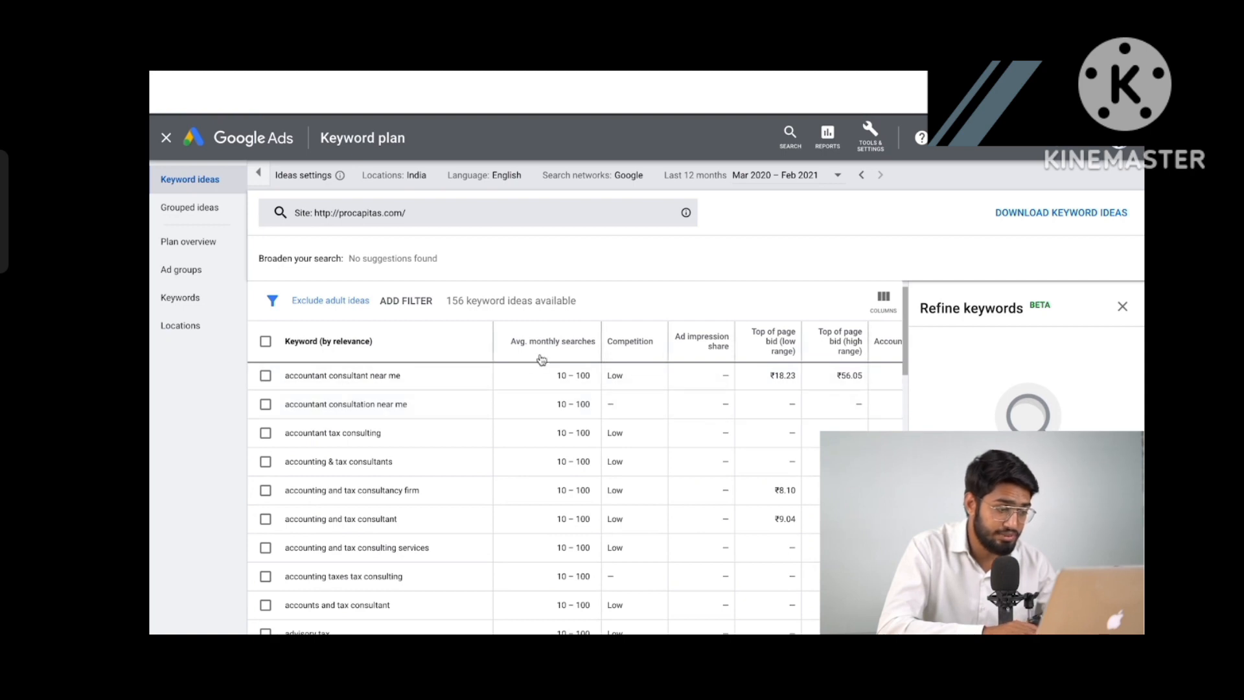
pyautogui.moveTo(574, 378)
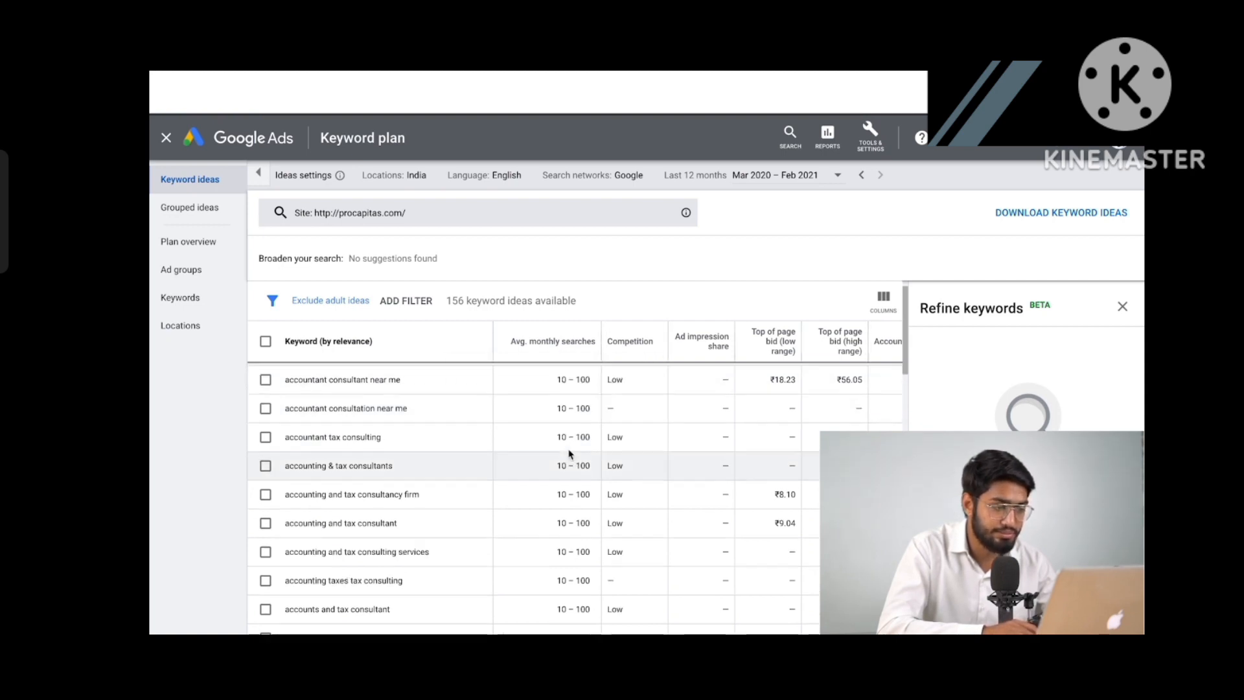
pyautogui.scroll(2, 616, 363)
pyautogui.moveTo(638, 345)
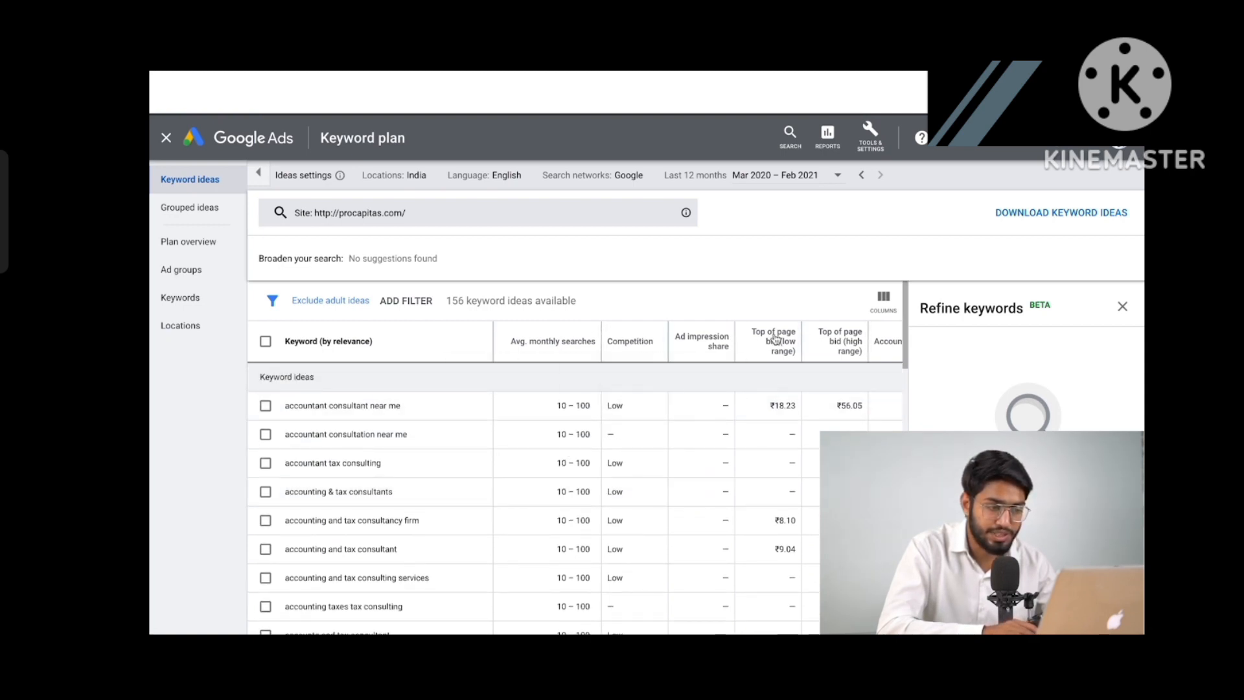
pyautogui.moveTo(786, 342)
pyautogui.hscroll(2, 786, 343)
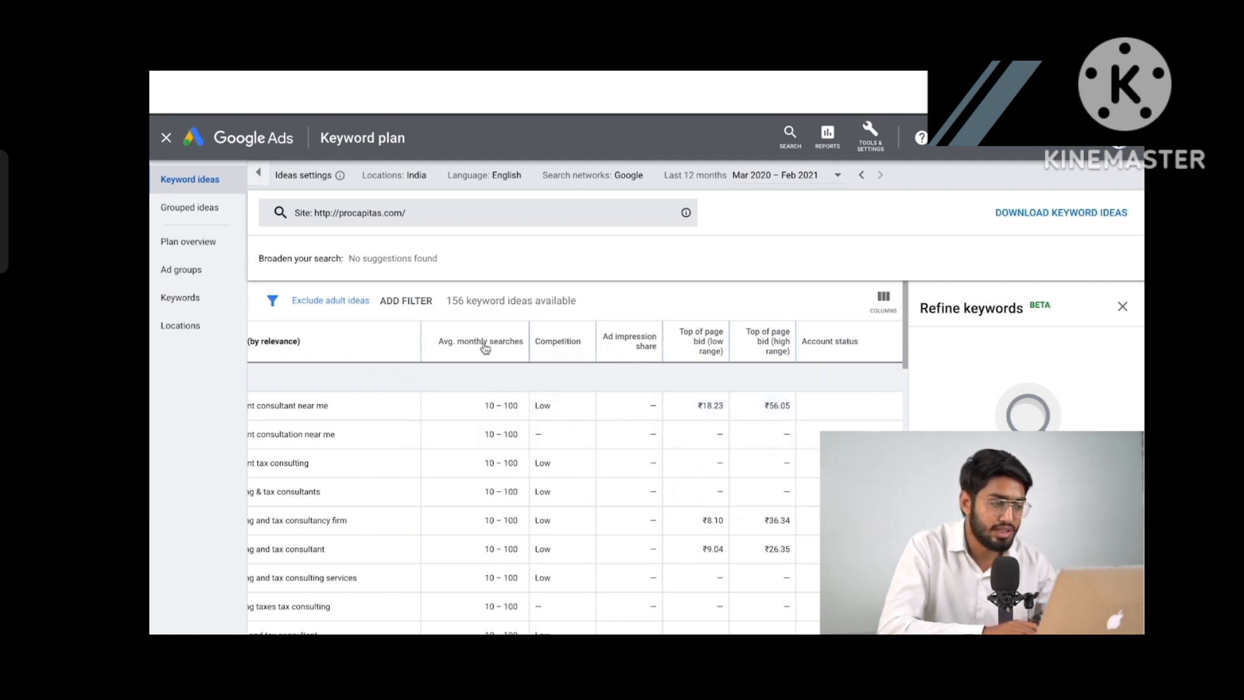
pyautogui.moveTo(478, 345)
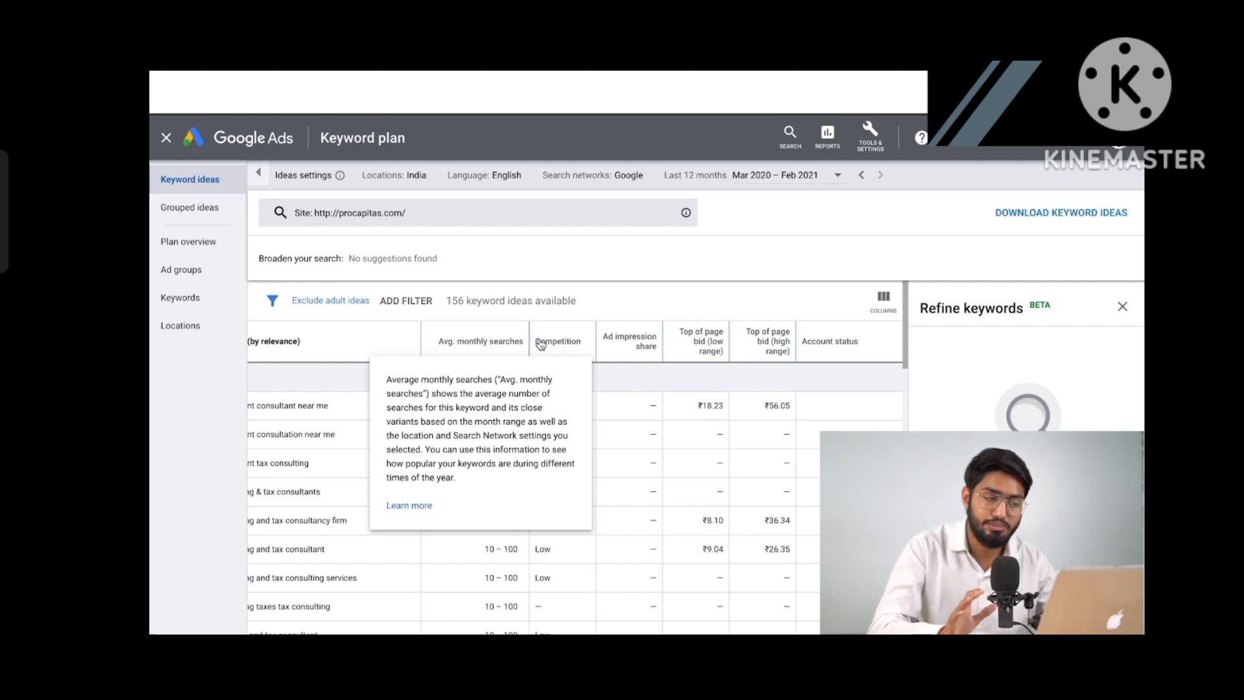
pyautogui.moveTo(565, 345)
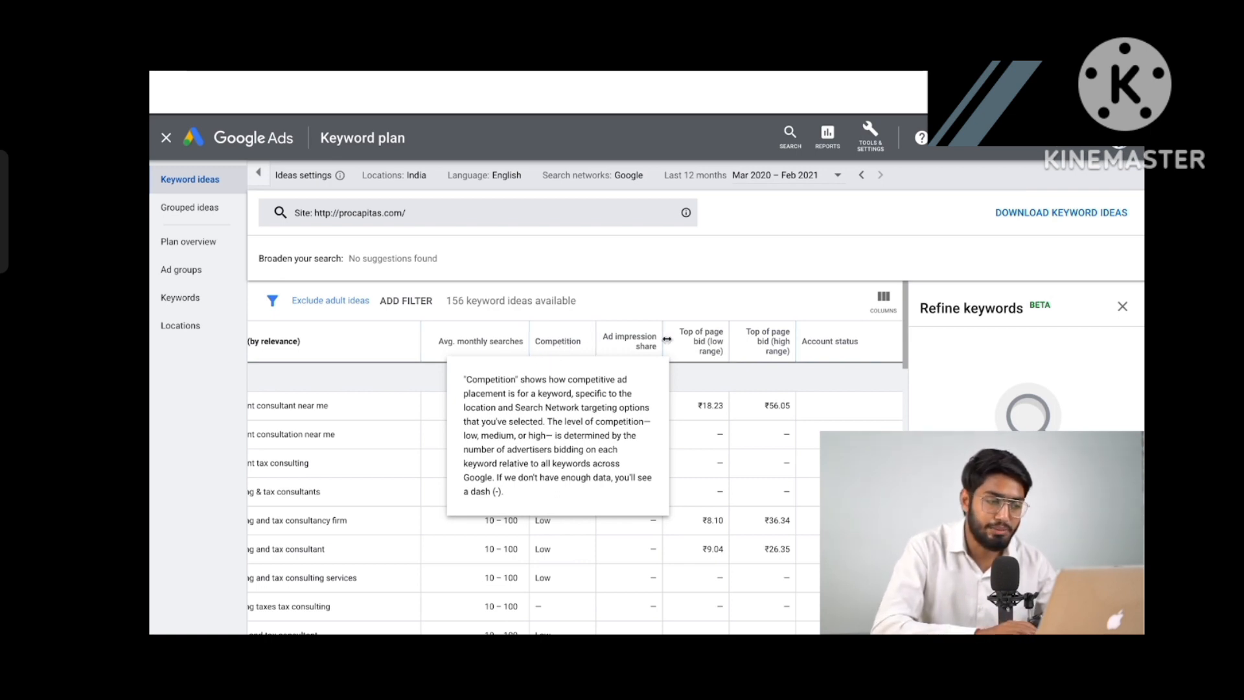
pyautogui.moveTo(712, 338)
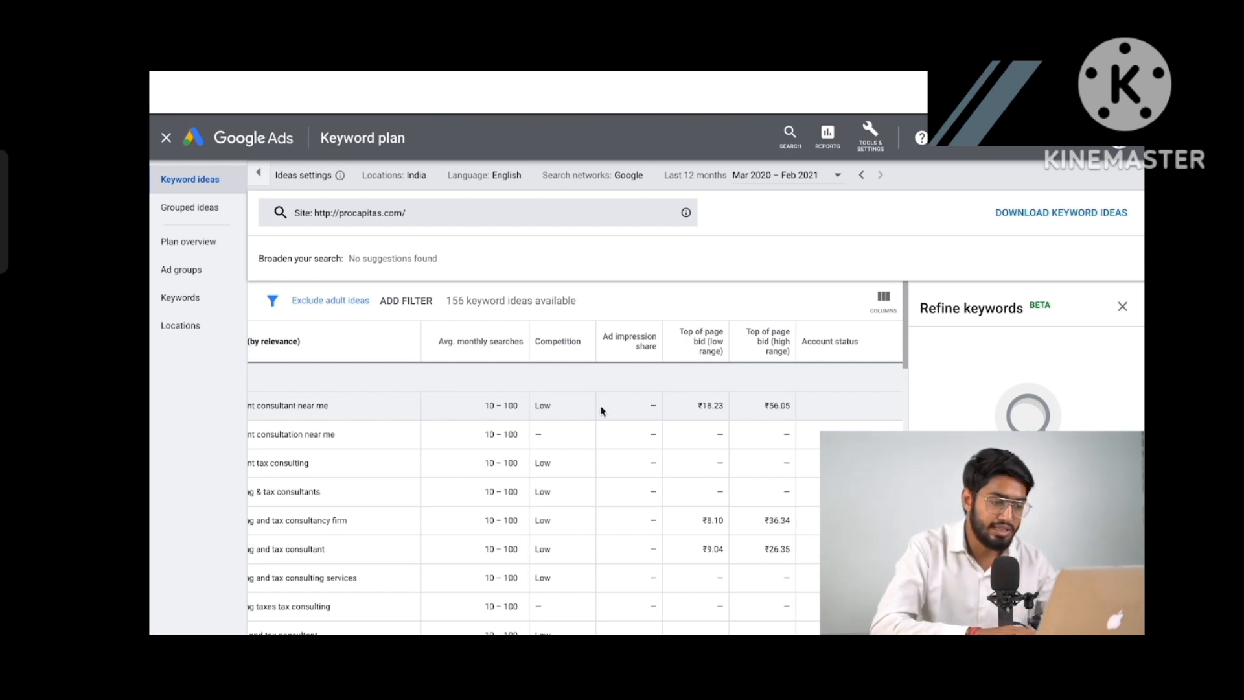
pyautogui.hscroll(-3, 601, 409)
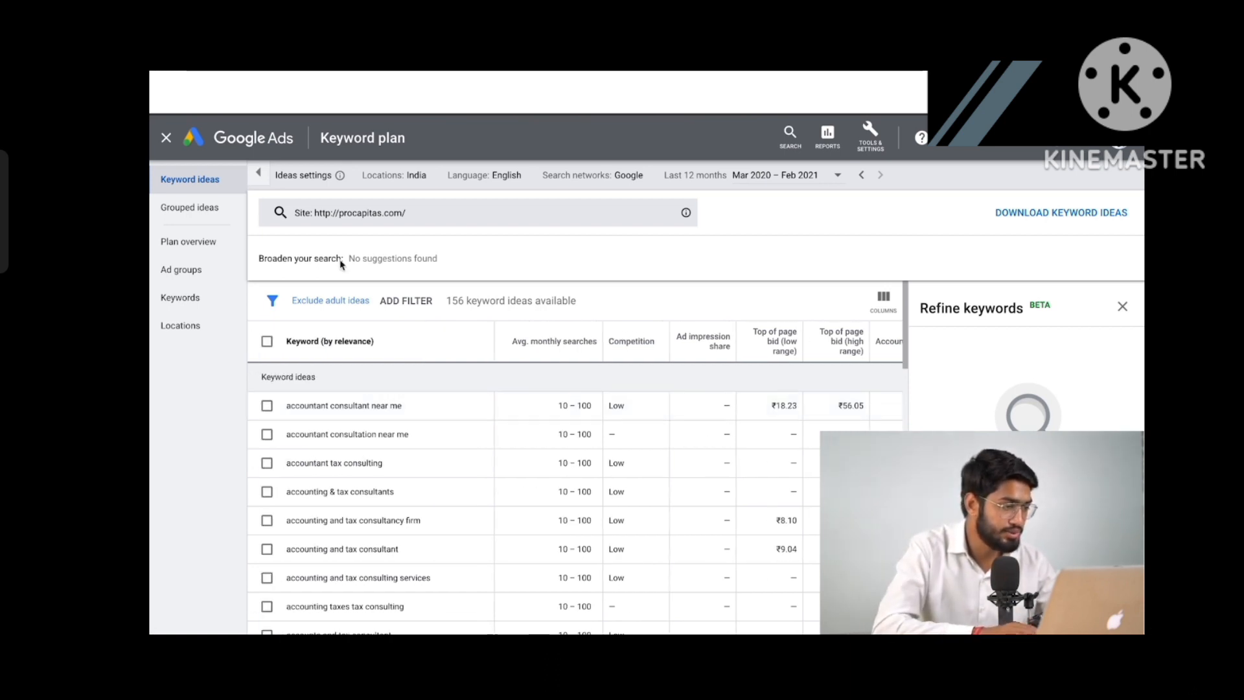
pyautogui.scroll(-2, 429, 513)
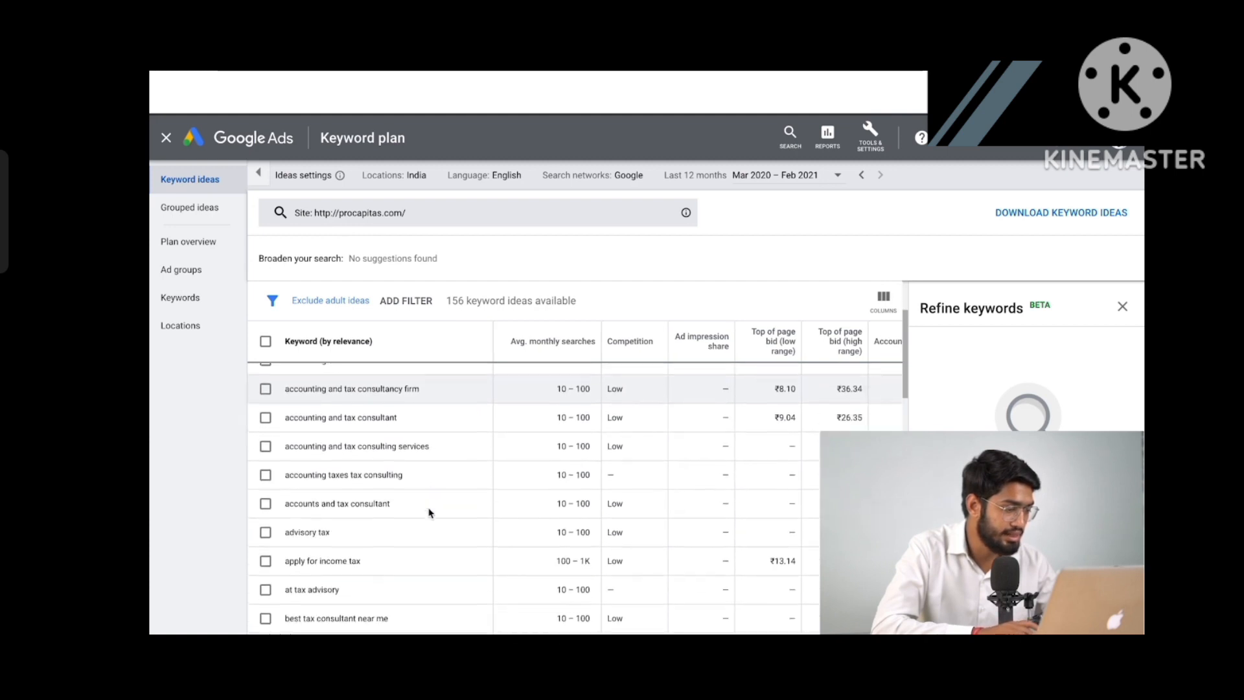
pyautogui.scroll(-3, 429, 514)
pyautogui.scroll(5, 430, 515)
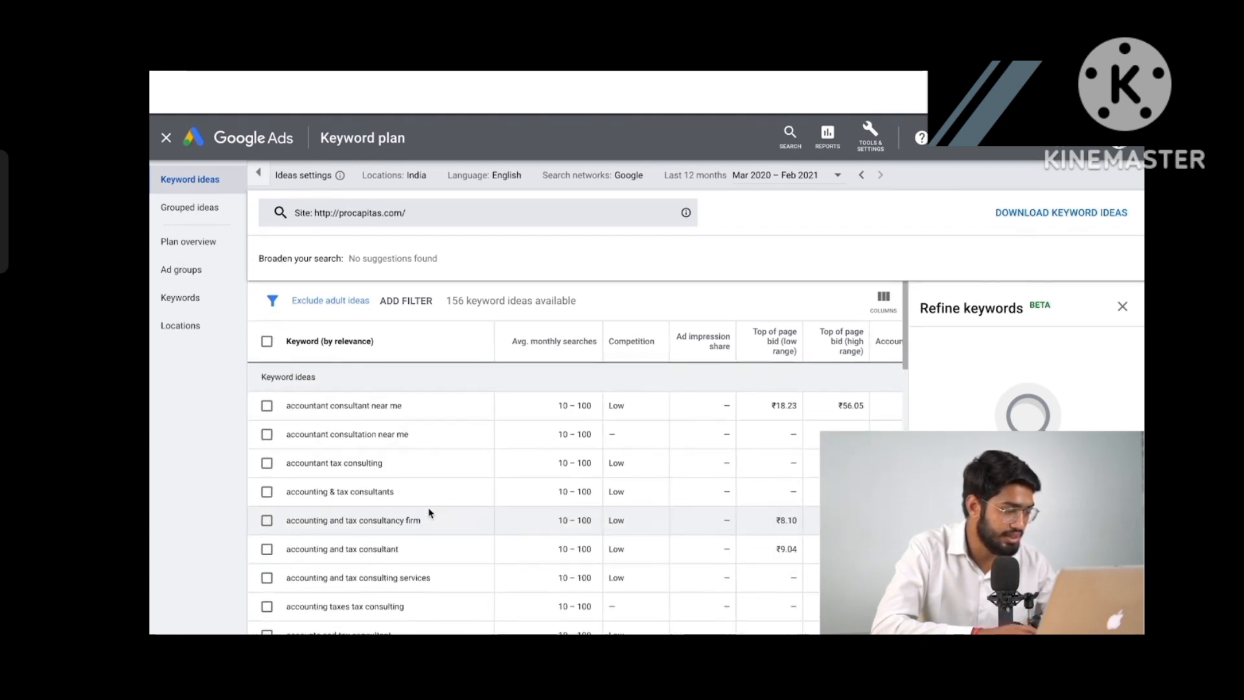
# Select the first three keyword ideas, through "accountant tax consulting", and set their match type to Phrase match
pyautogui.click(265, 405)
pyautogui.click(267, 434)
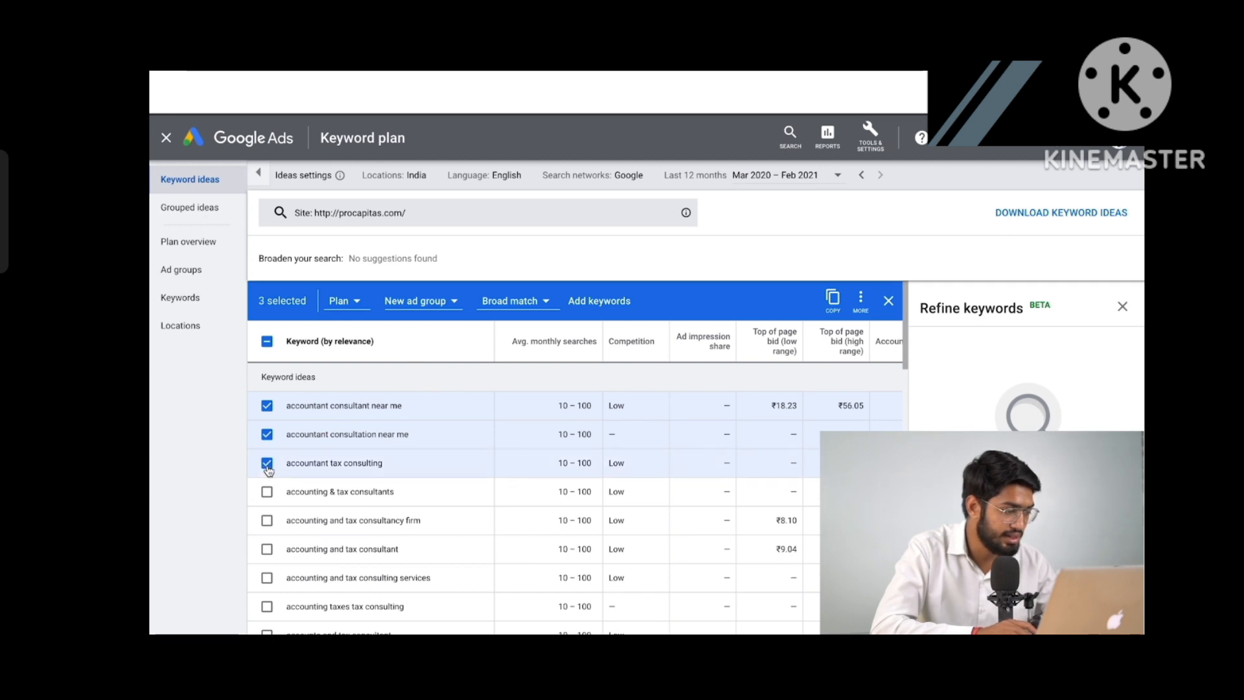
pyautogui.click(501, 304)
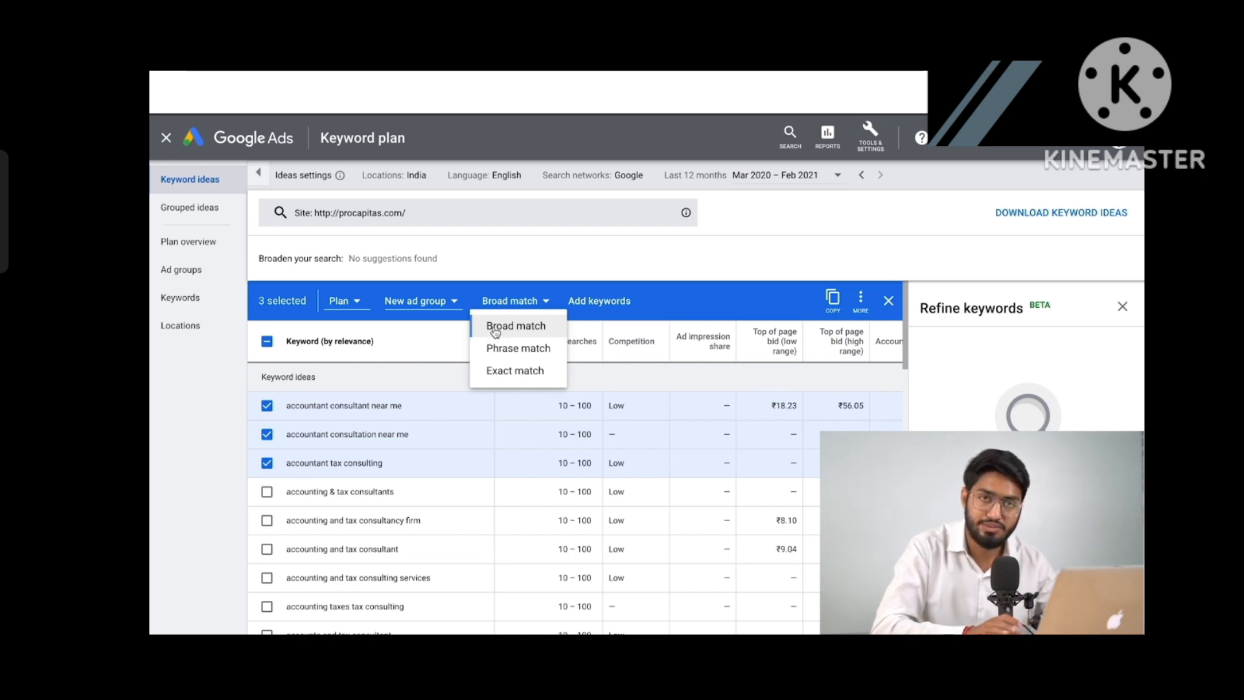
pyautogui.click(517, 351)
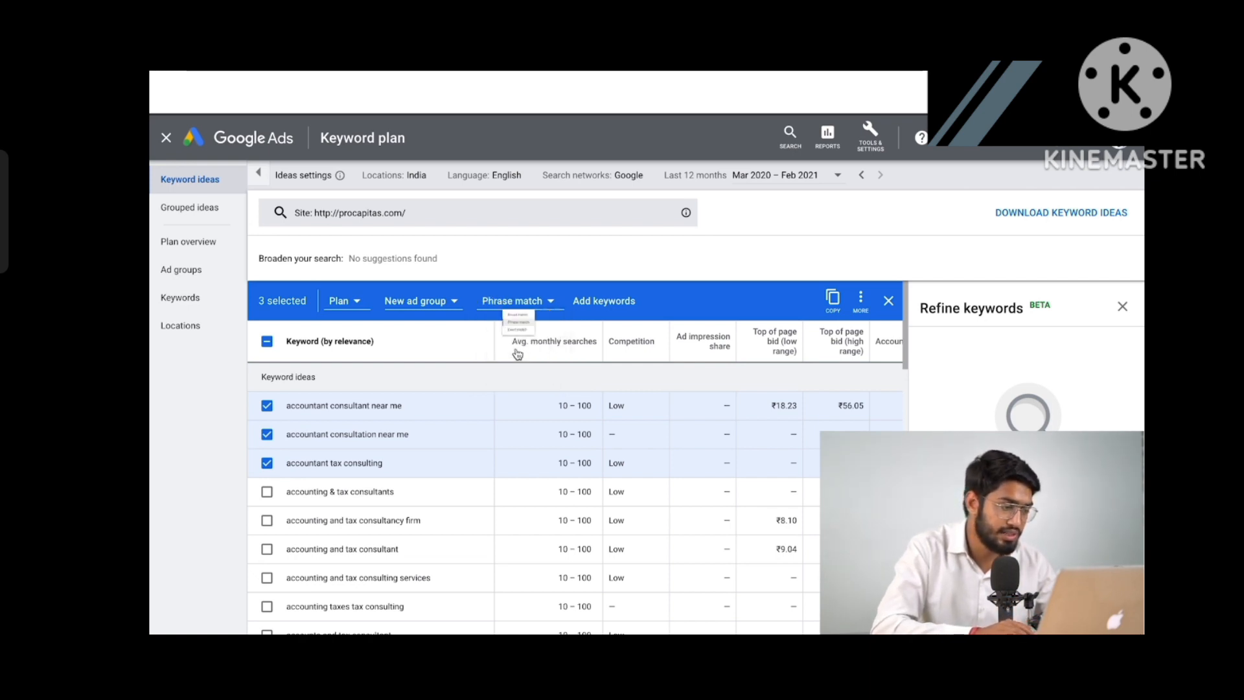
# Create a new ad group named Procapitas for the selected keywords and choose it as their ad group
pyautogui.click(427, 302)
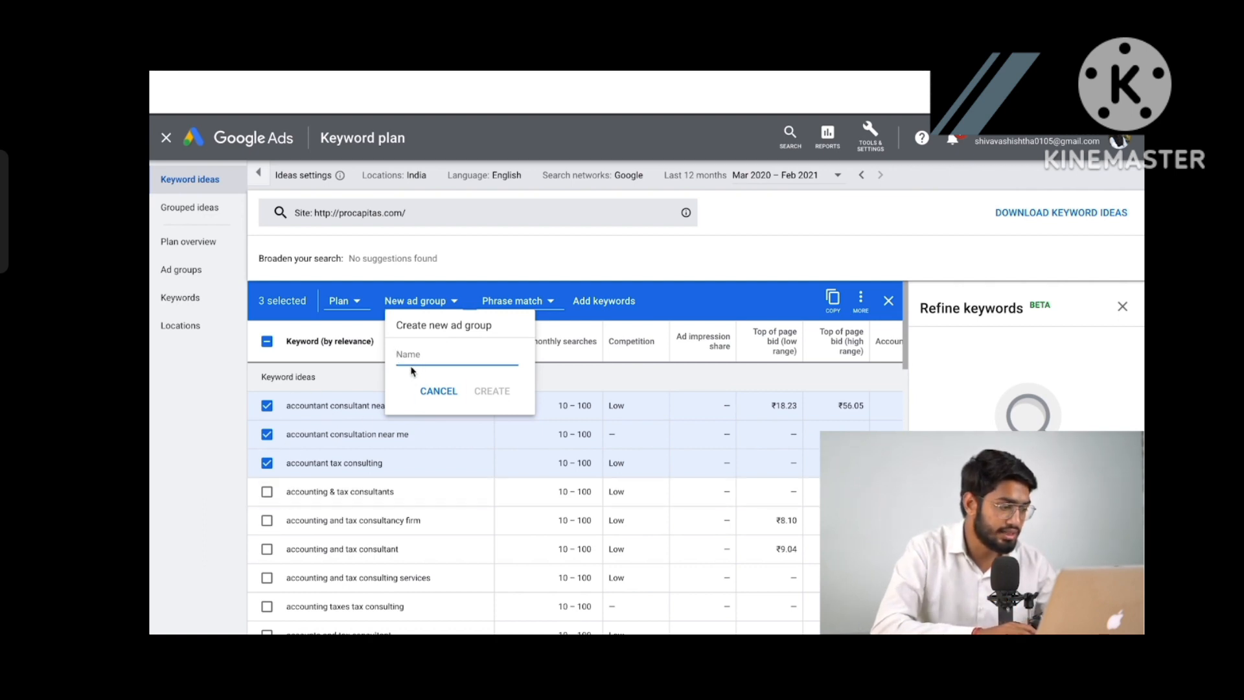
pyautogui.write('Pr')
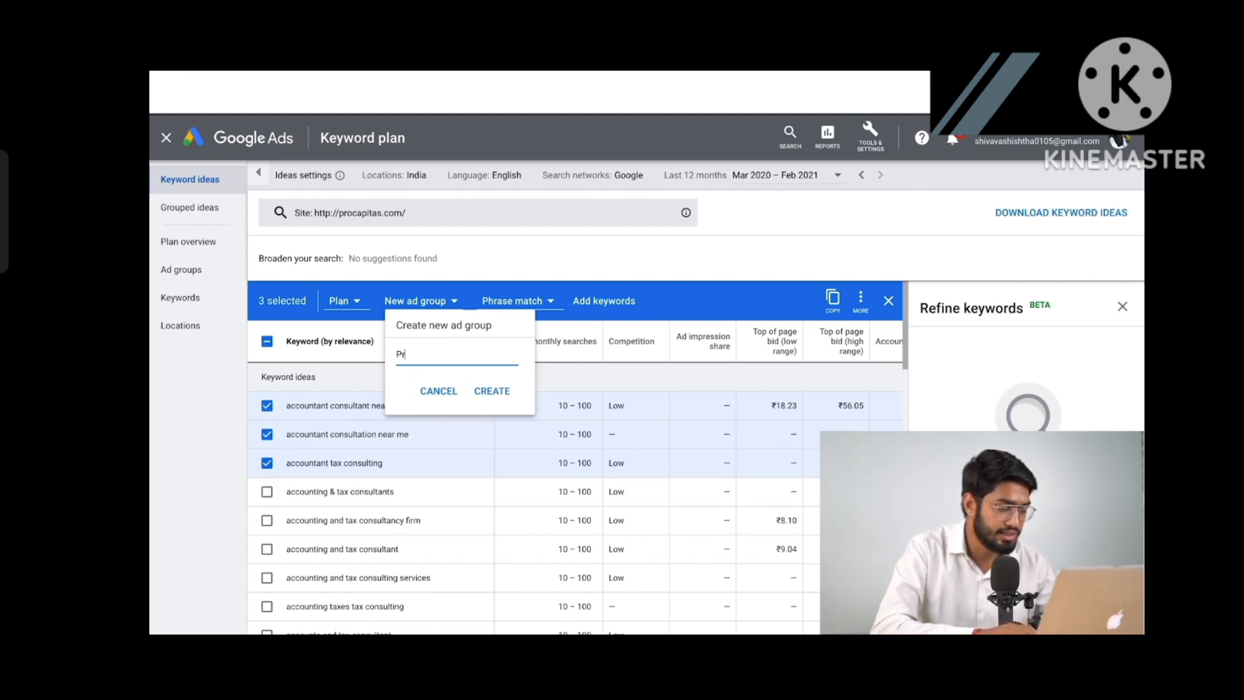
pyautogui.write('ocapitas')
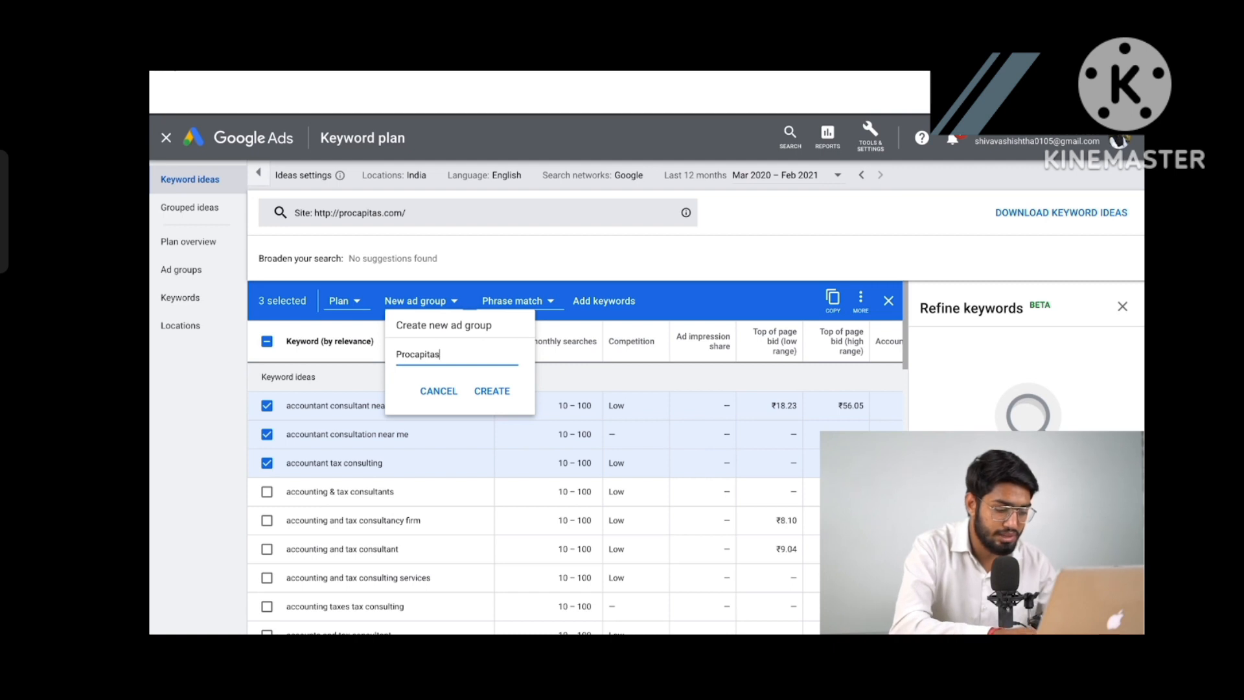
pyautogui.click(491, 389)
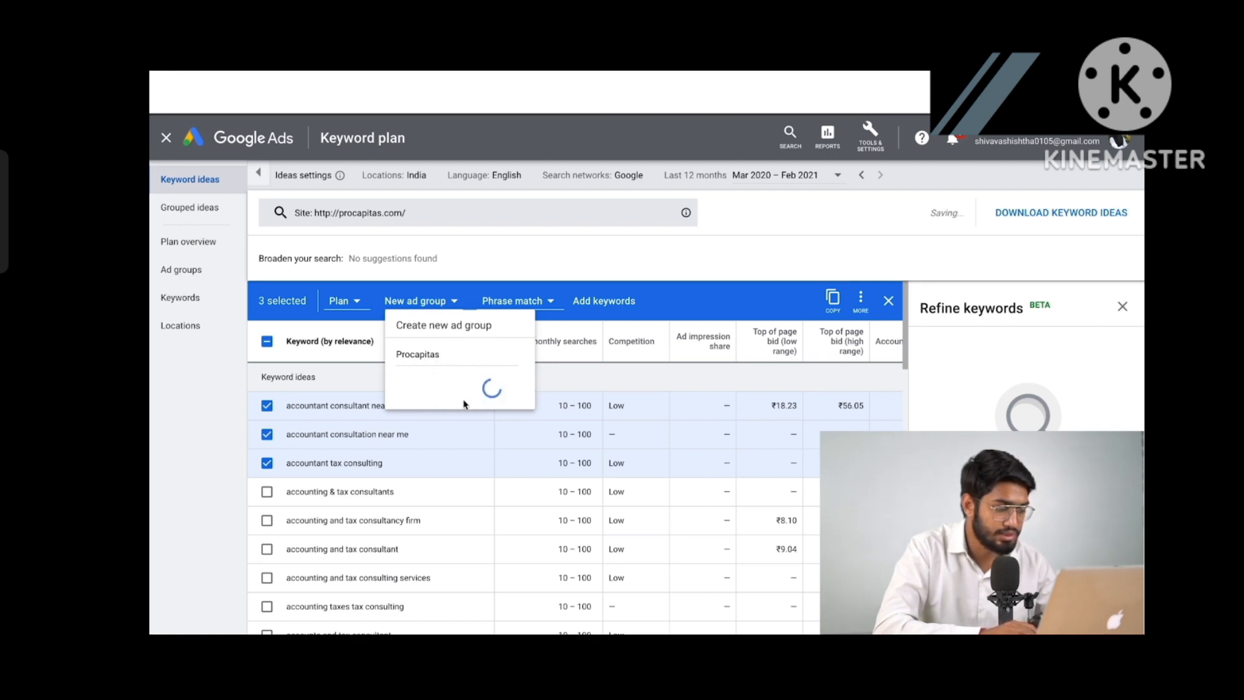
pyautogui.scroll(-2, 405, 516)
pyautogui.scroll(-3, 406, 523)
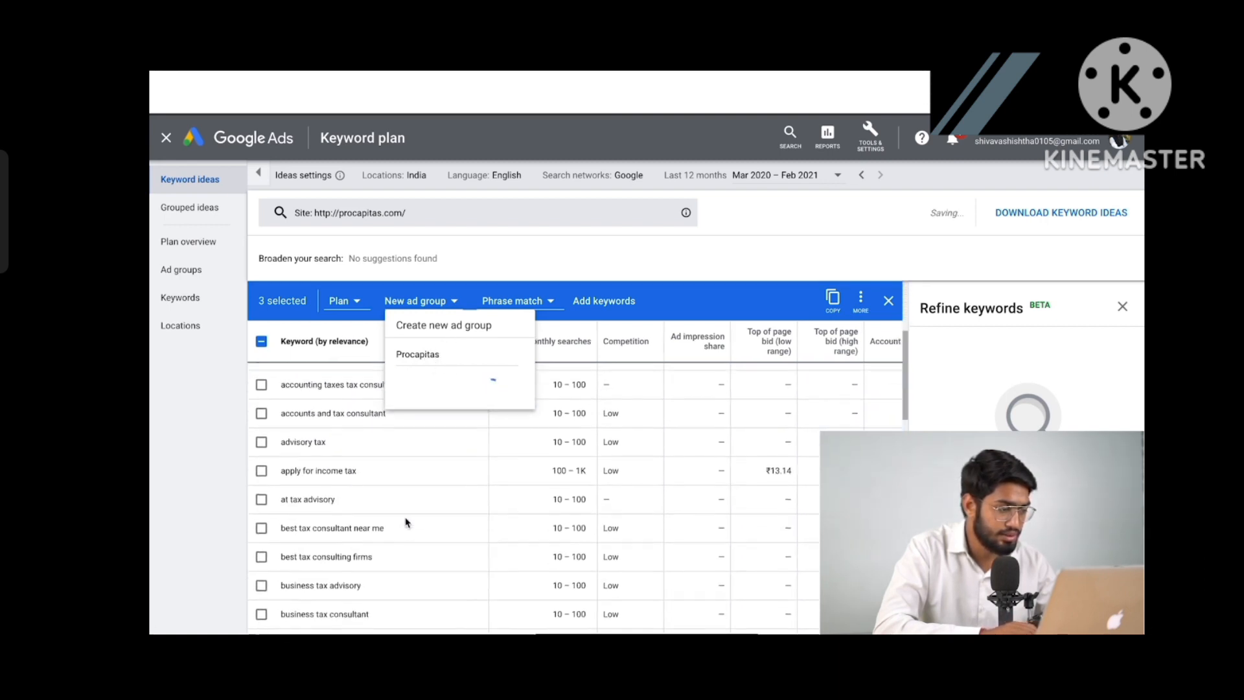
pyautogui.scroll(3, 406, 523)
pyautogui.scroll(2, 406, 523)
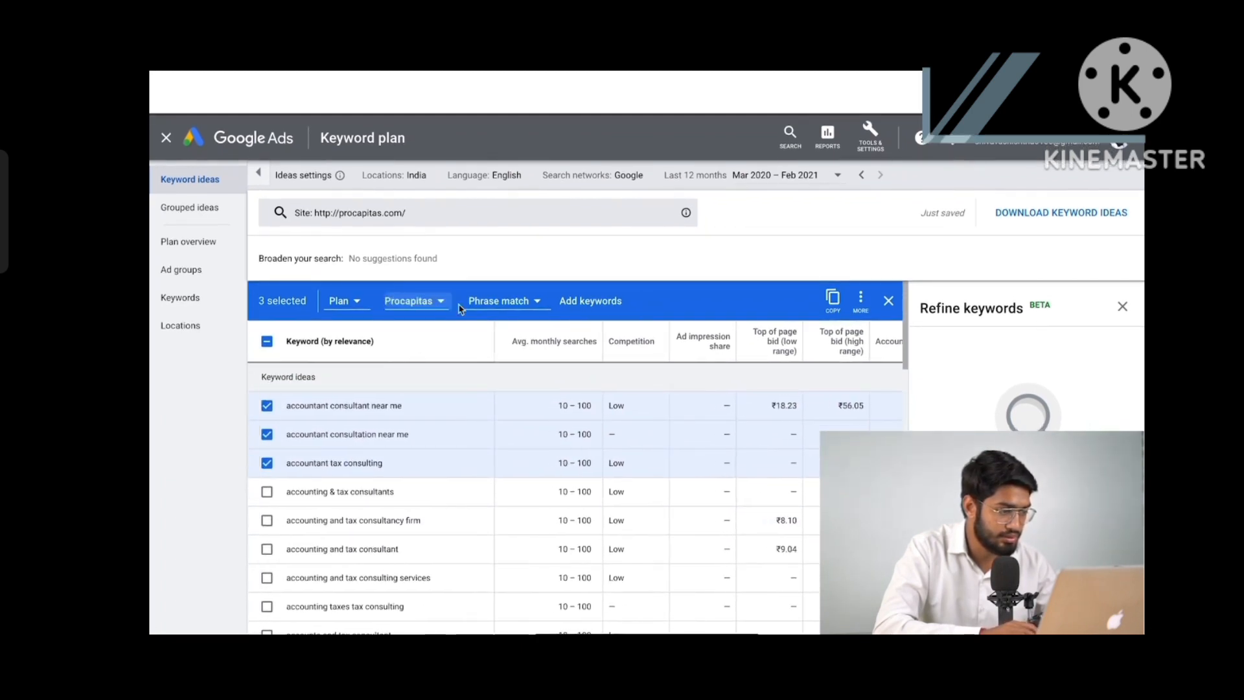
pyautogui.click(421, 301)
pyautogui.click(427, 335)
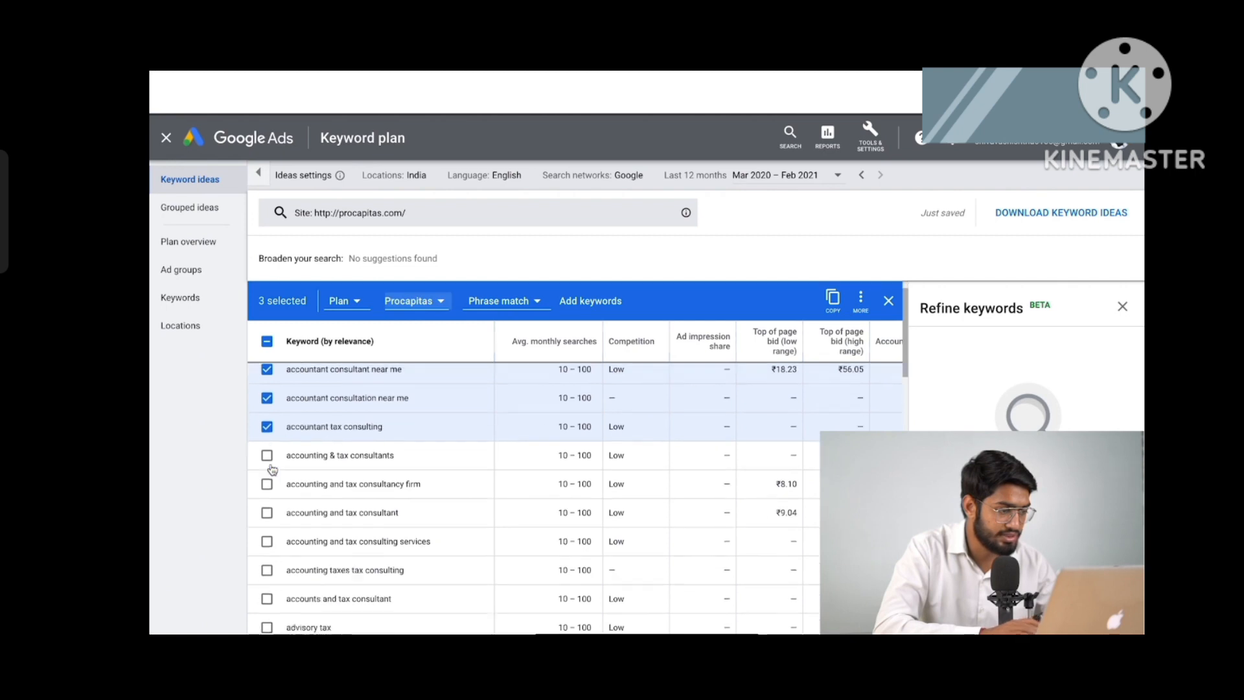
# Leave the keyword plan and reopen Keyword Planner from the campaigns overview
pyautogui.scroll(-3, 275, 466)
pyautogui.scroll(3, 279, 463)
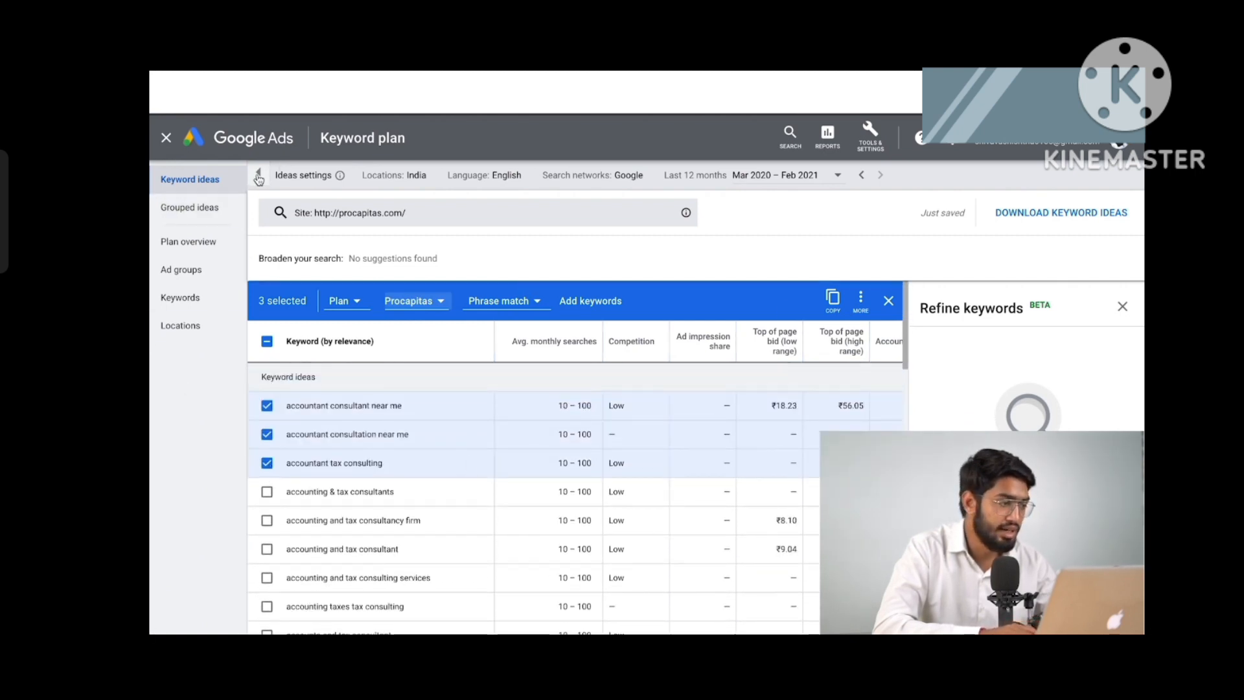
pyautogui.click(870, 136)
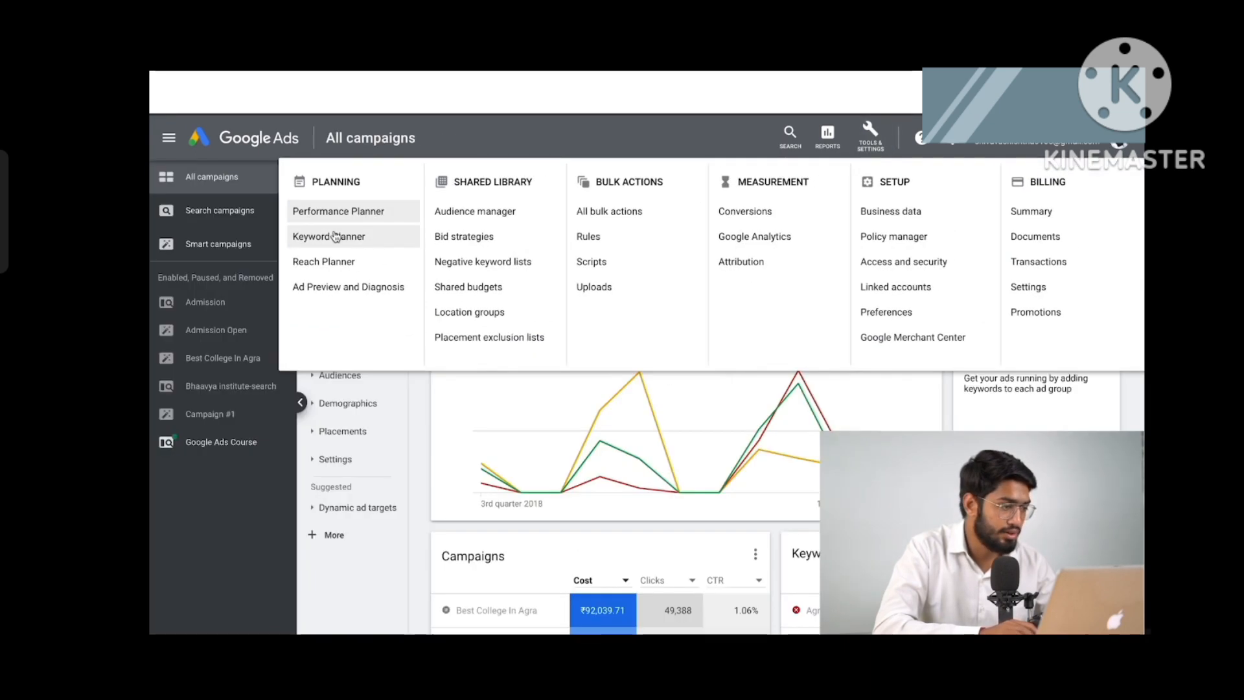
pyautogui.click(331, 235)
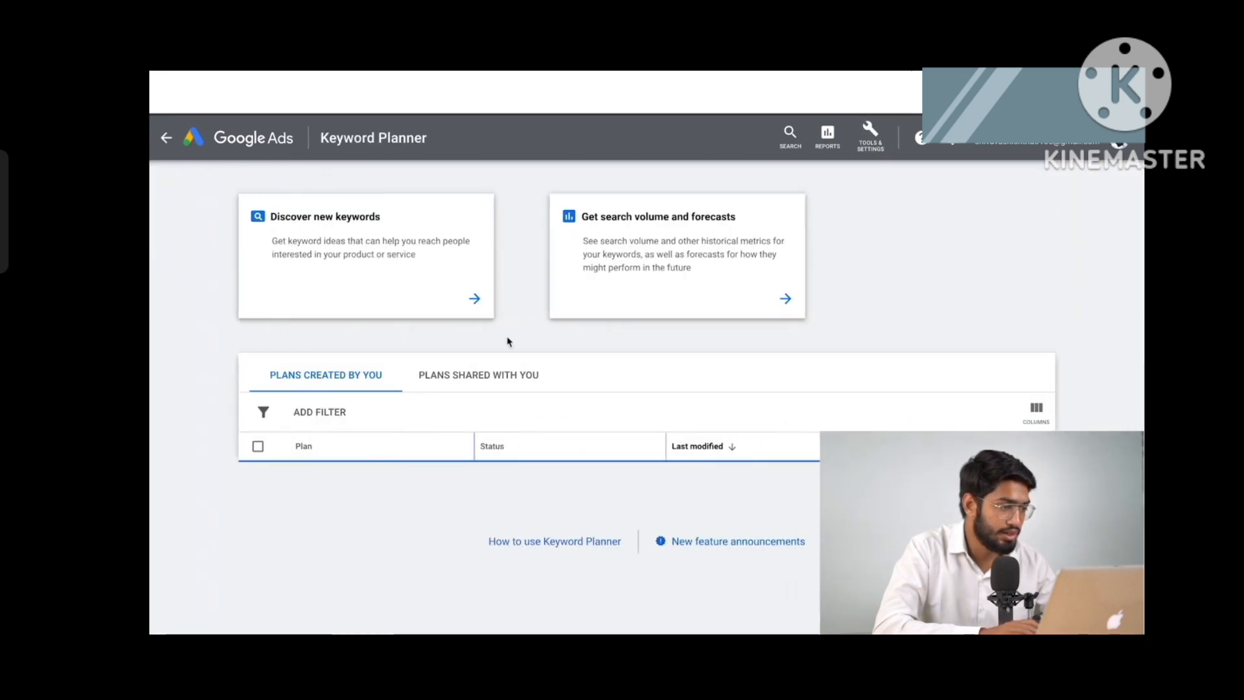
# Discover new keywords starting from the keyword "google ads course", keeping English and India, and get the results
pyautogui.click(320, 284)
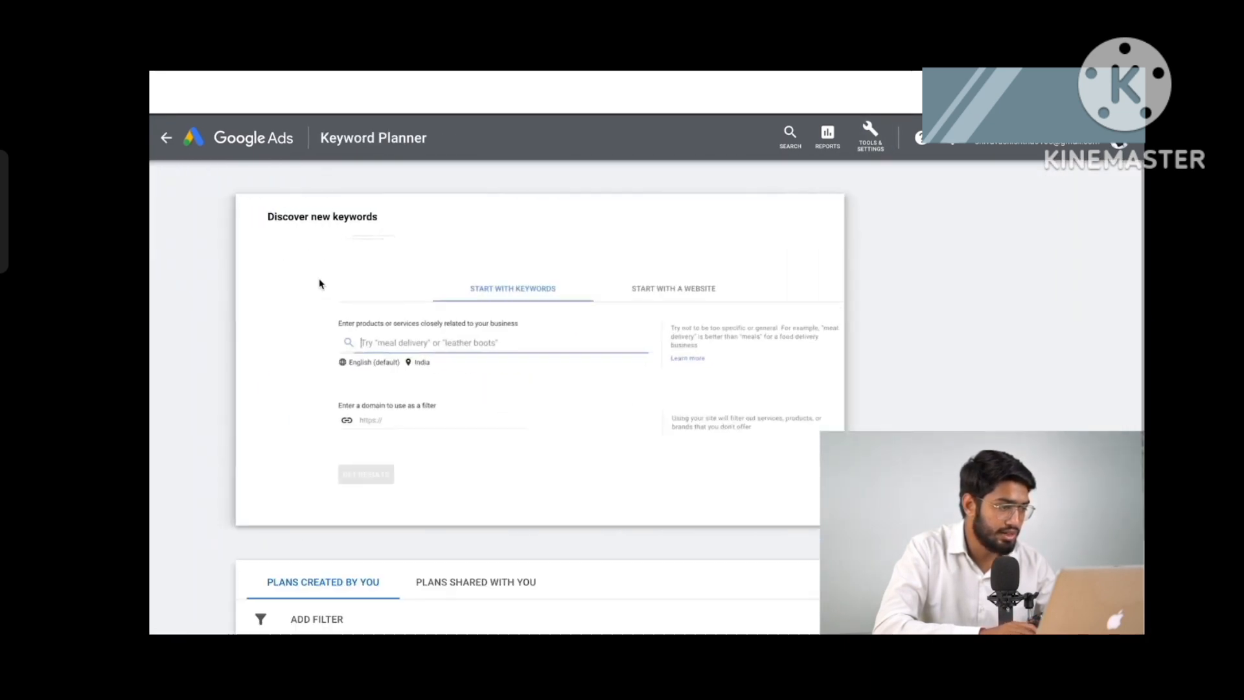
pyautogui.click(666, 262)
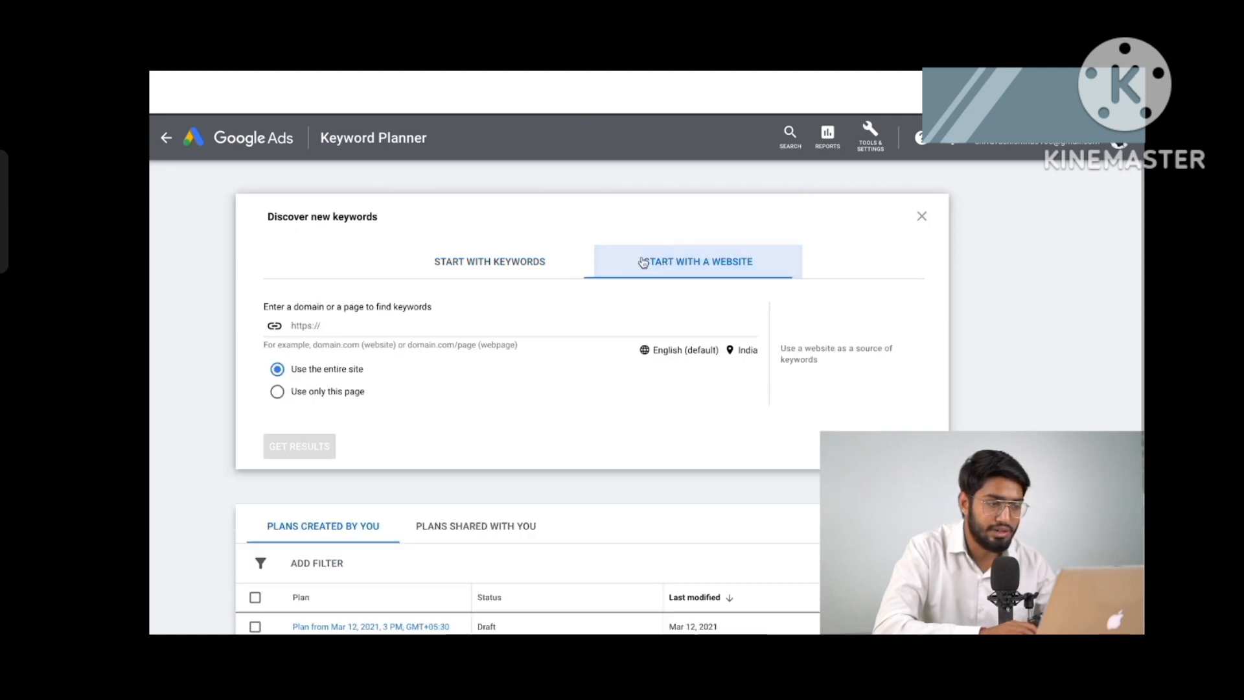
pyautogui.click(451, 268)
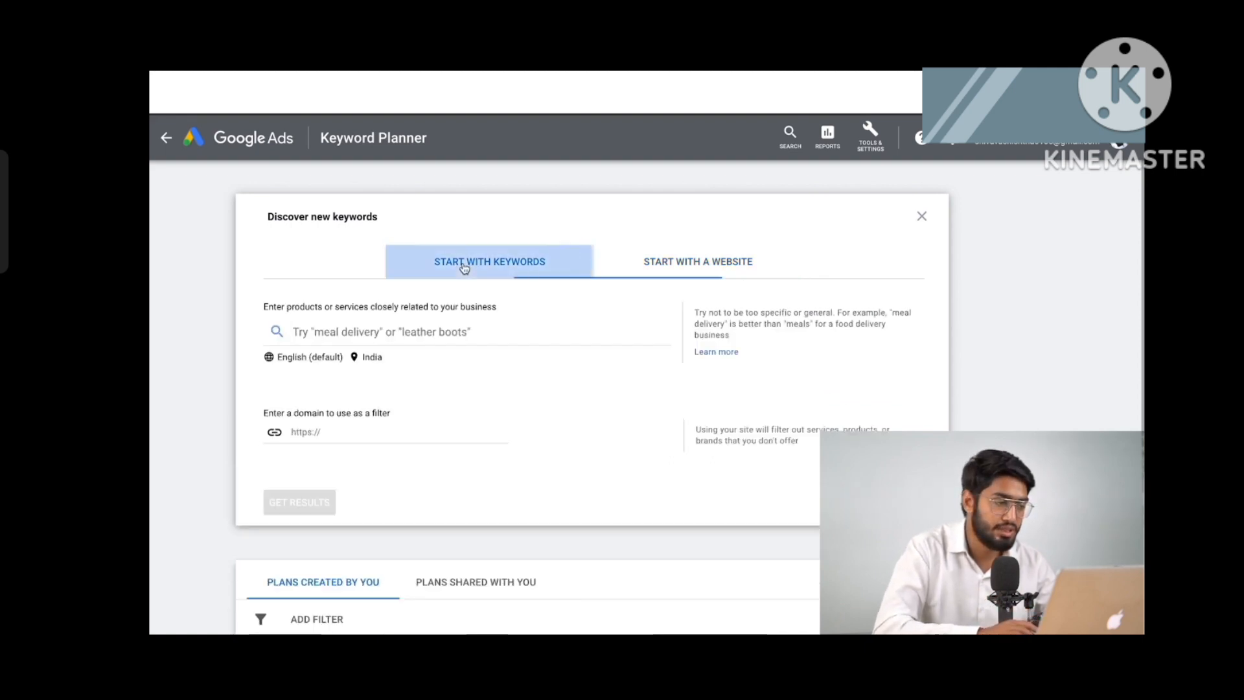
pyautogui.click(317, 332)
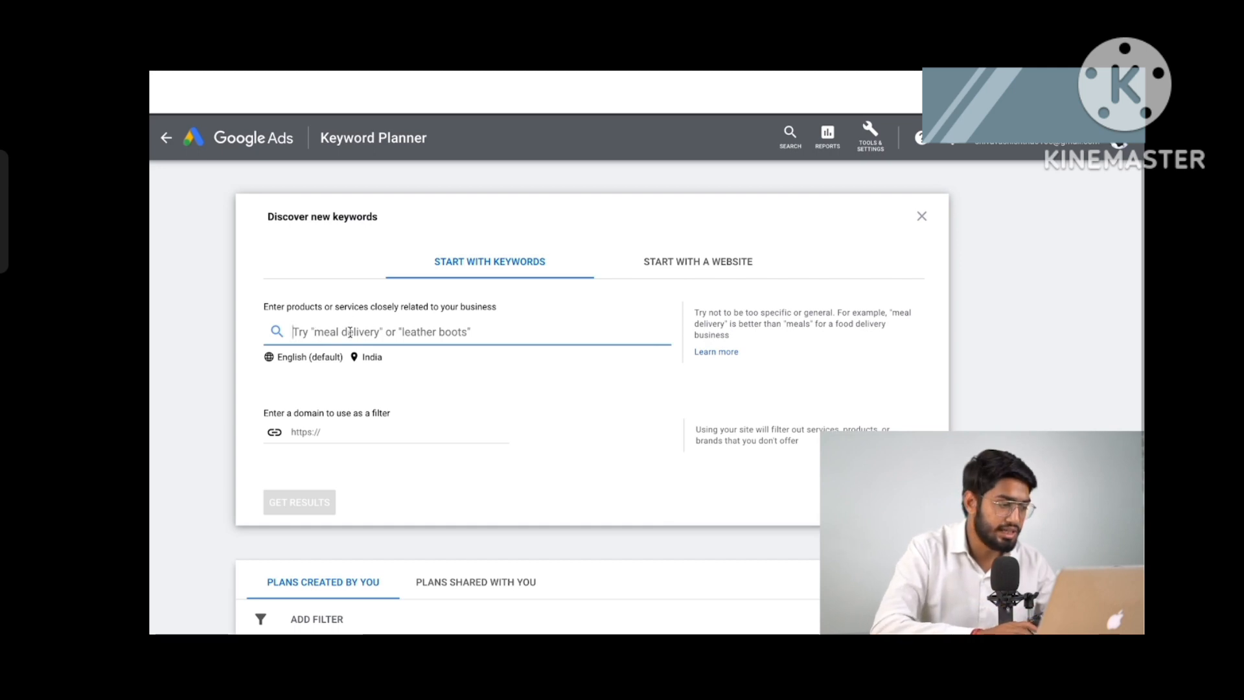
pyautogui.write('di')
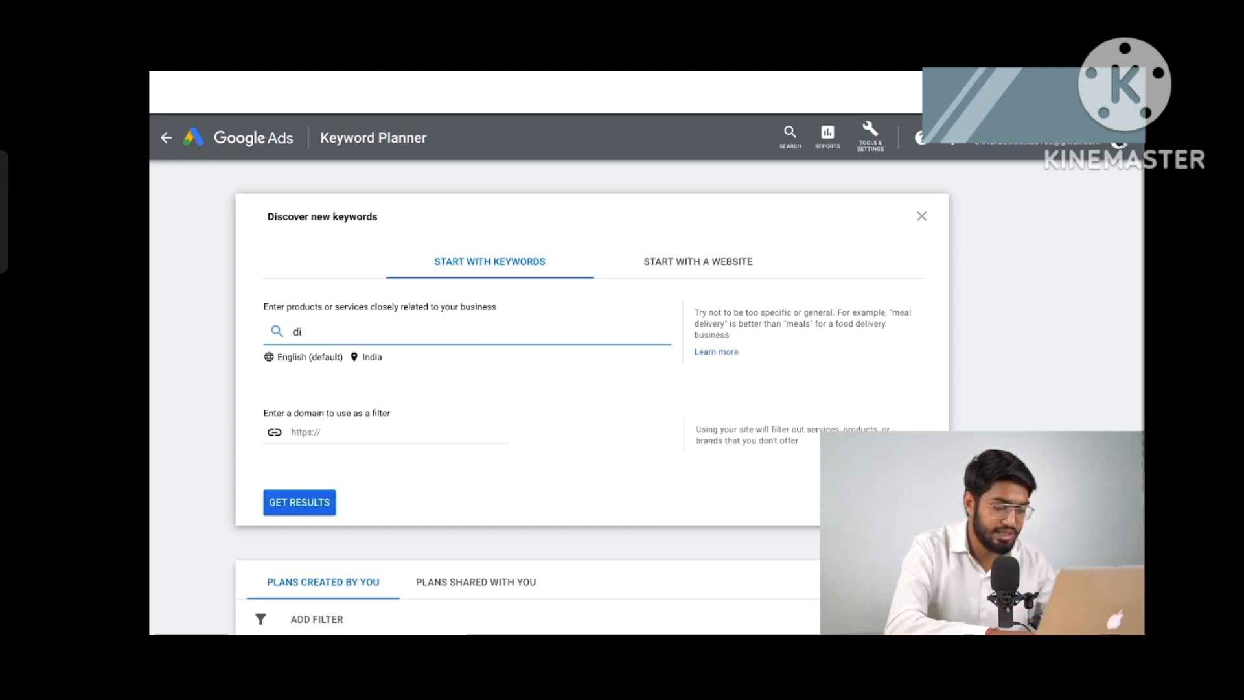
pyautogui.press('BackSpace')
pyautogui.press('BackSpace')
pyautogui.write('google a')
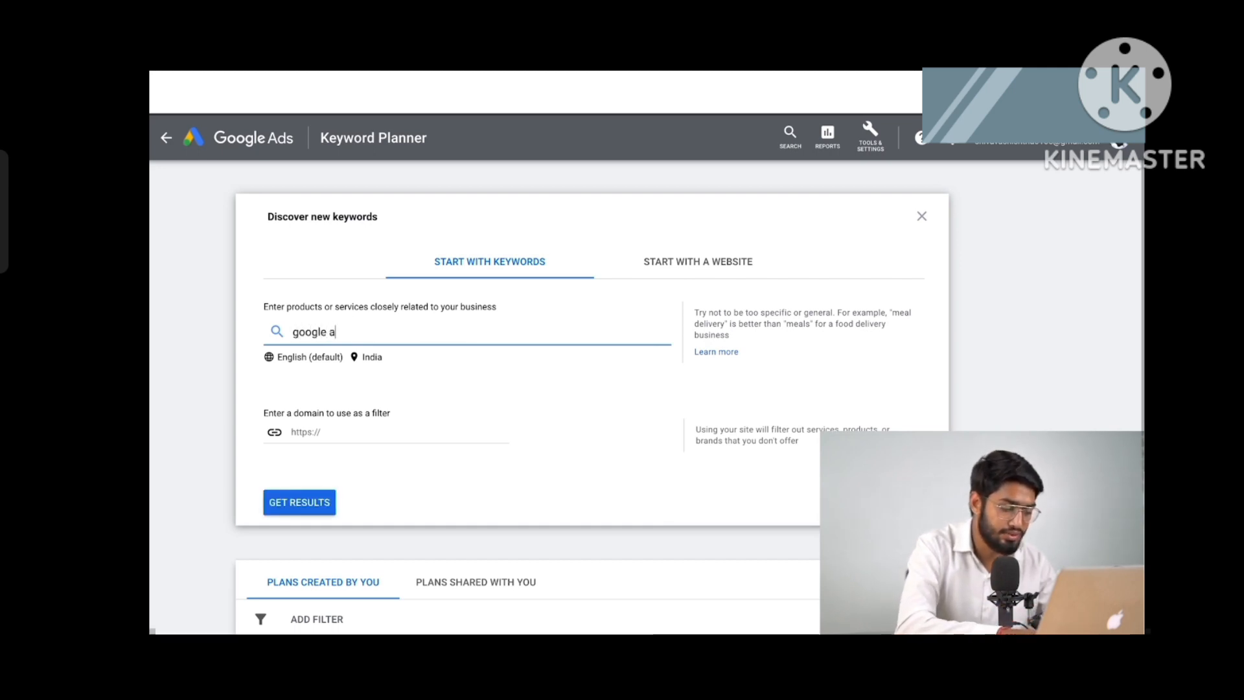
pyautogui.write('ds course')
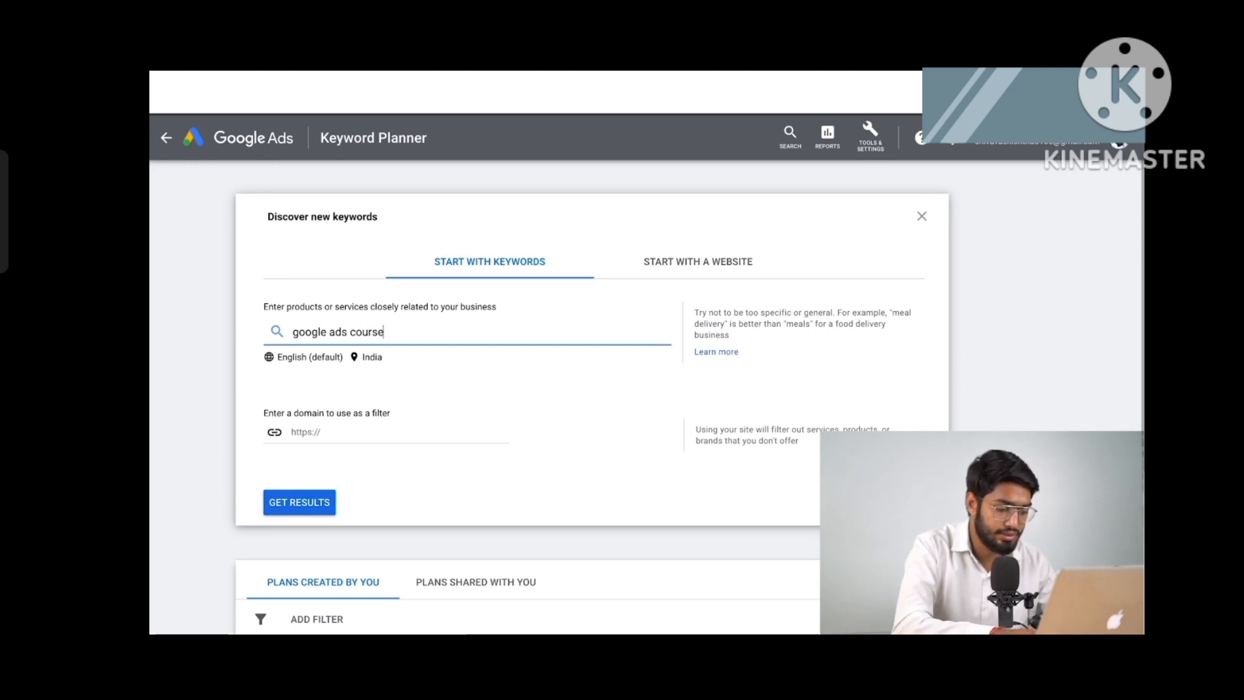
pyautogui.click(300, 504)
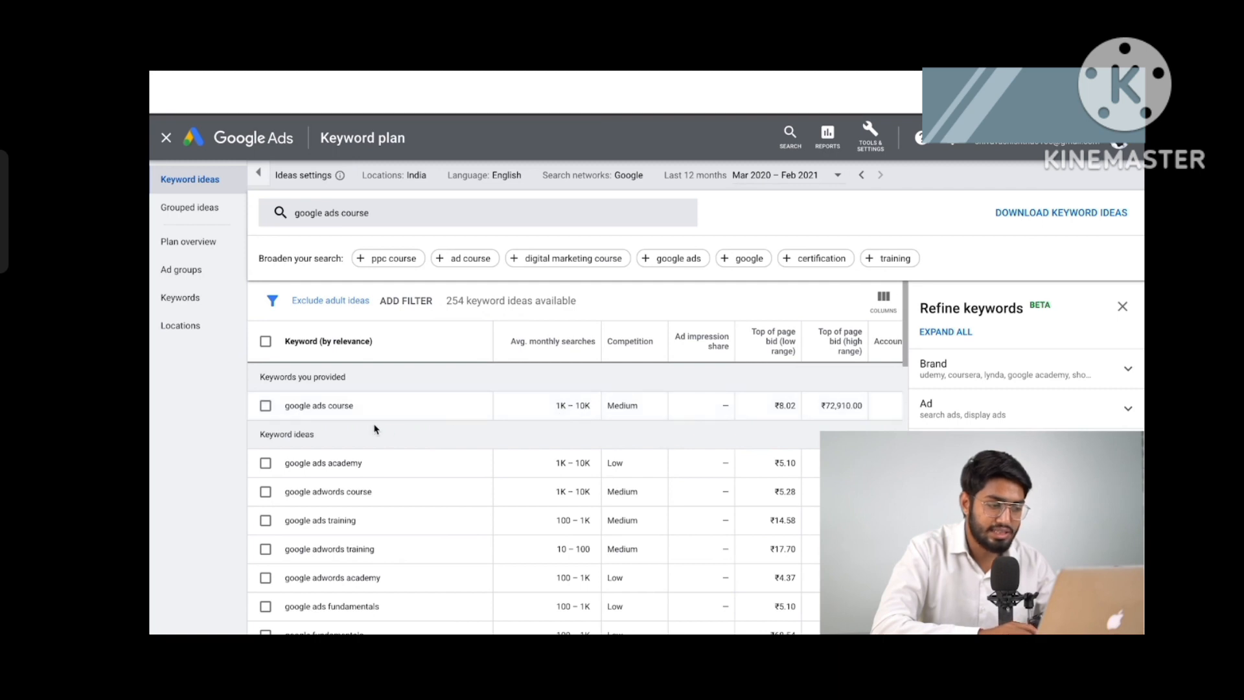
# Examine the average monthly searches, competition and low and high top of page bids of "google ads course" and its related keyword ideas
pyautogui.scroll(-1, 578, 421)
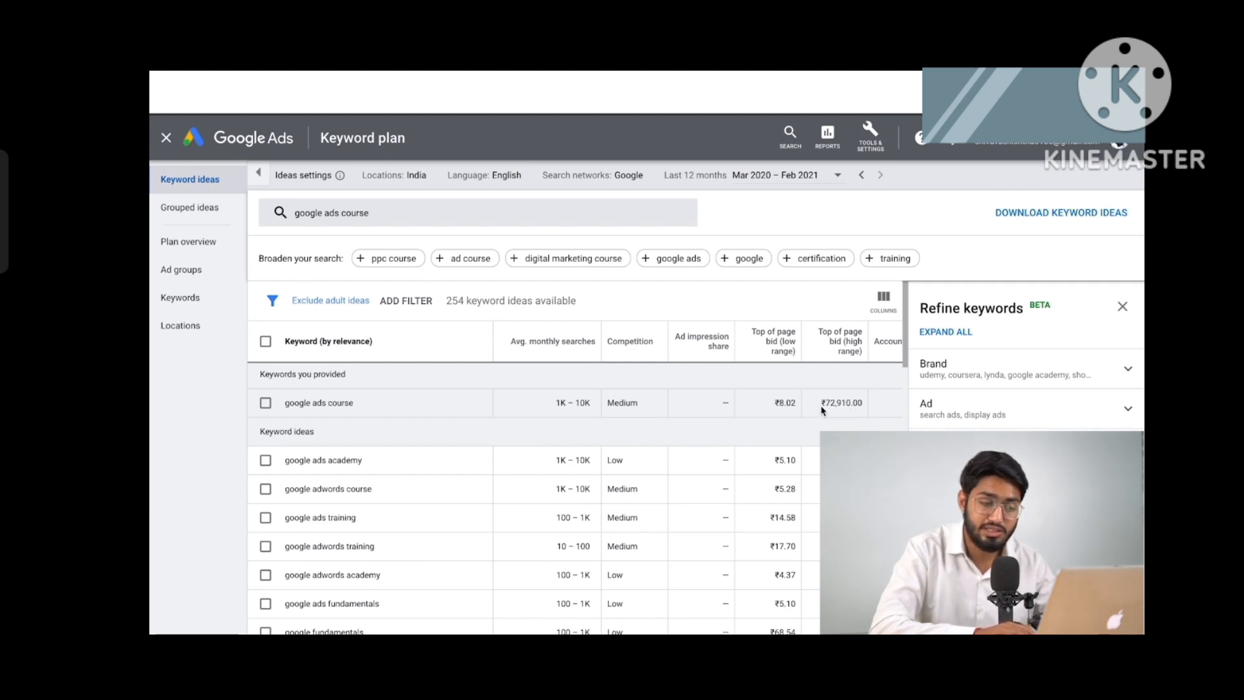
pyautogui.scroll(-1, 824, 414)
pyautogui.scroll(-3, 824, 414)
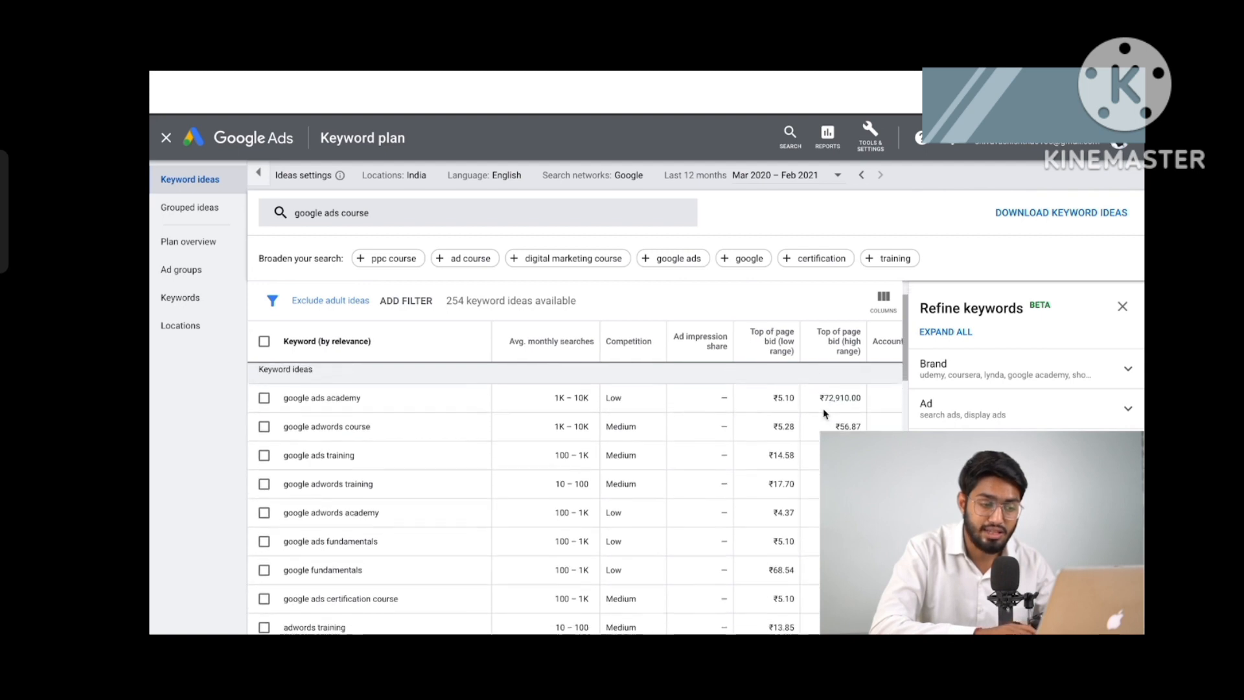
pyautogui.scroll(4, 823, 409)
pyautogui.hscroll(1, 823, 409)
pyautogui.scroll(-2, 477, 406)
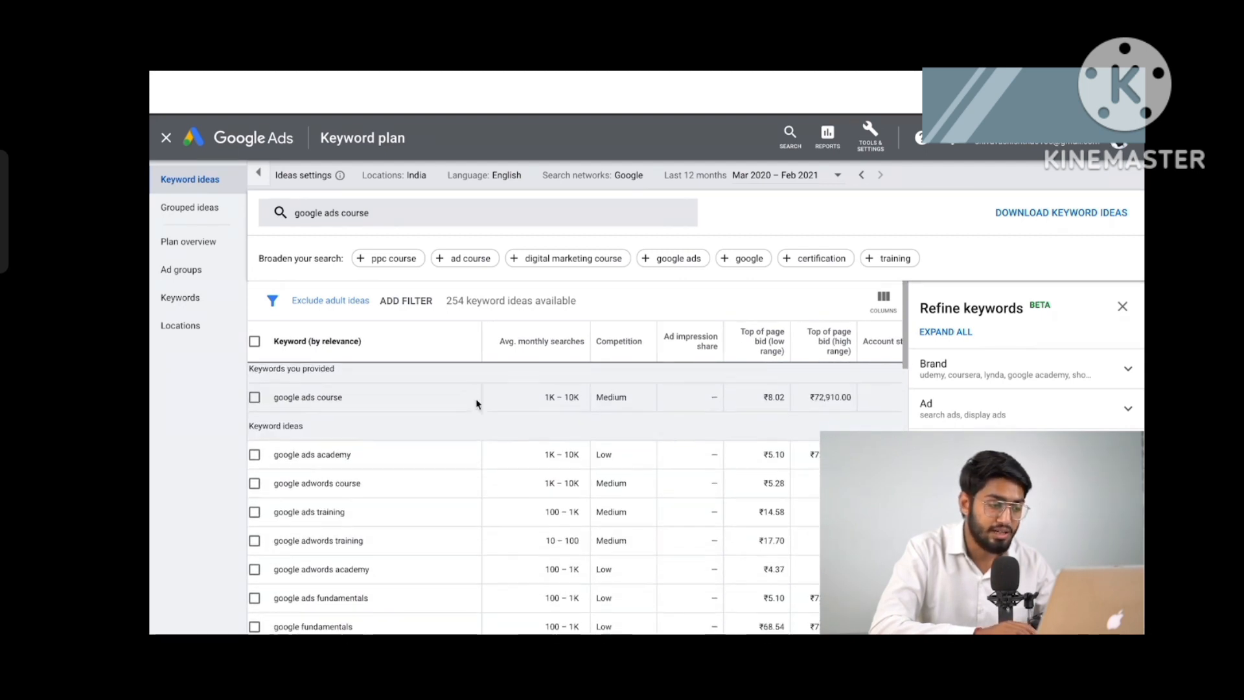
pyautogui.hscroll(1, 550, 407)
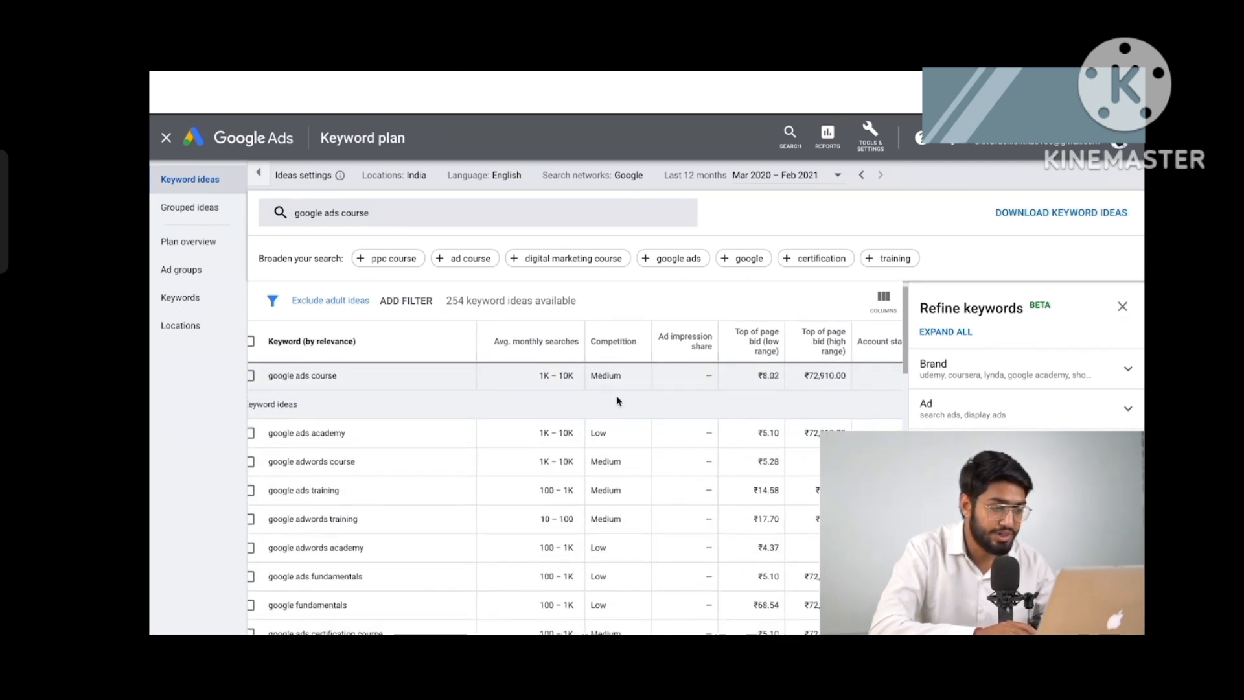
pyautogui.hscroll(-1, 605, 433)
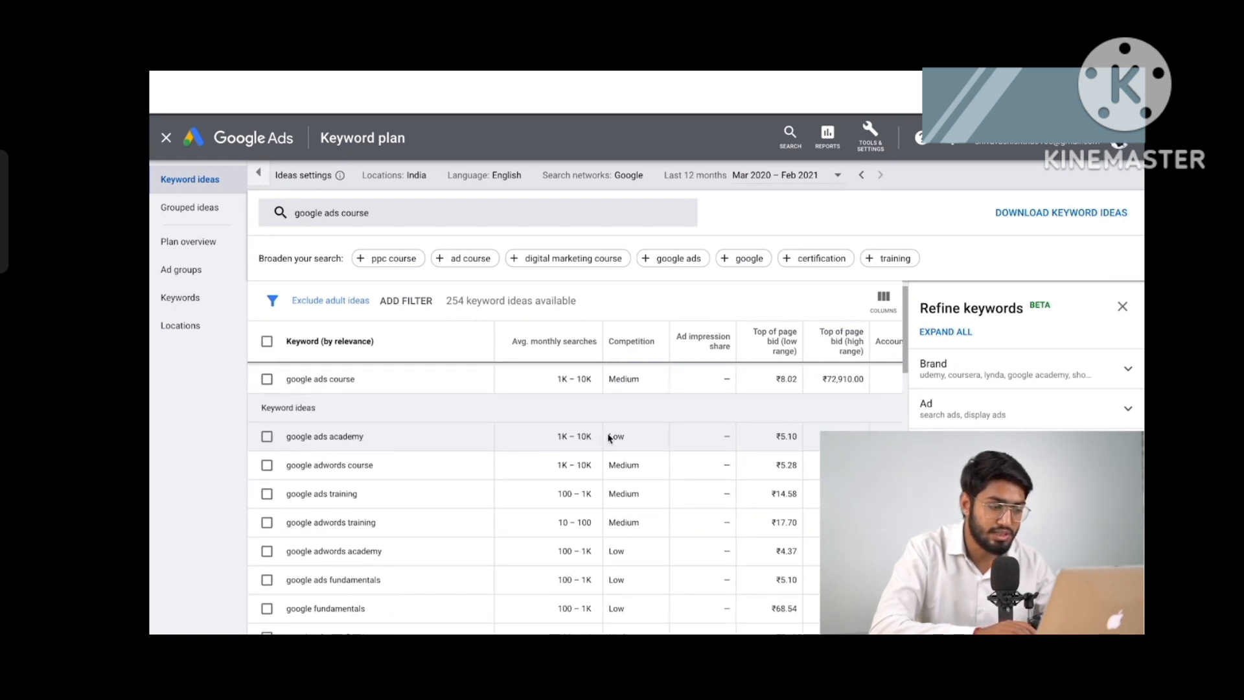
pyautogui.scroll(-1, 637, 430)
pyautogui.scroll(2, 567, 355)
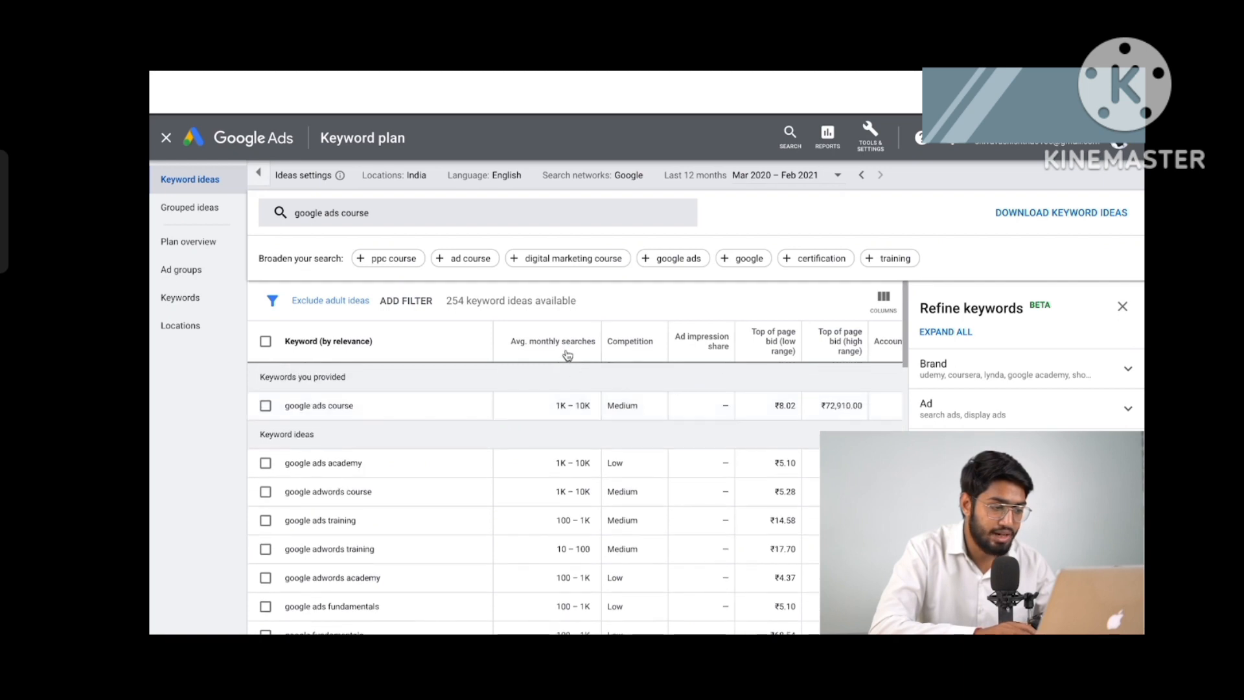
pyautogui.hscroll(1, 568, 355)
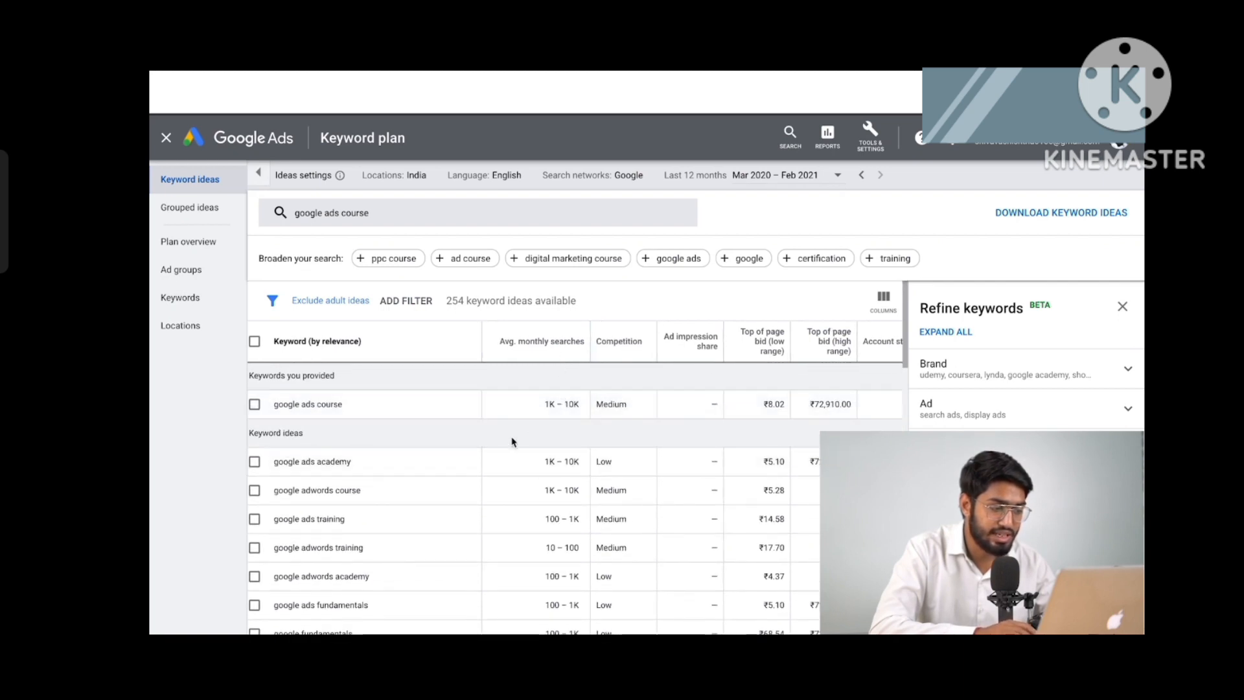
pyautogui.scroll(-1, 512, 442)
pyautogui.scroll(1, 513, 437)
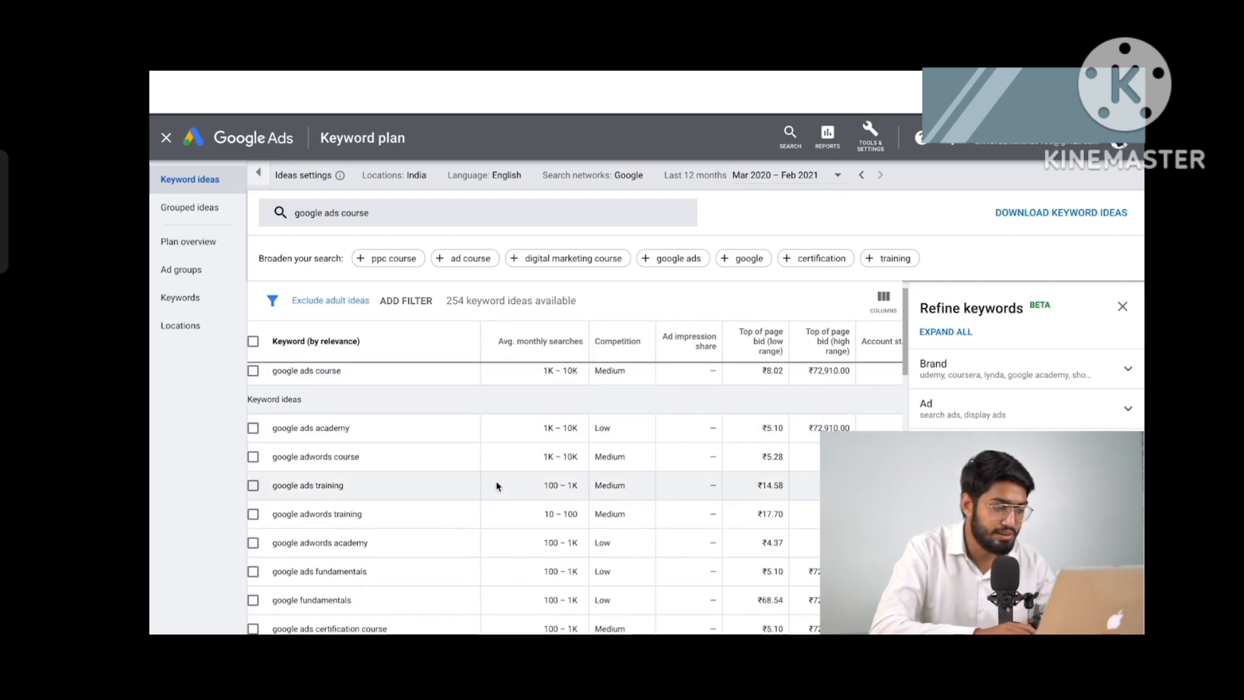
pyautogui.scroll(-1, 497, 486)
pyautogui.scroll(-1, 497, 486)
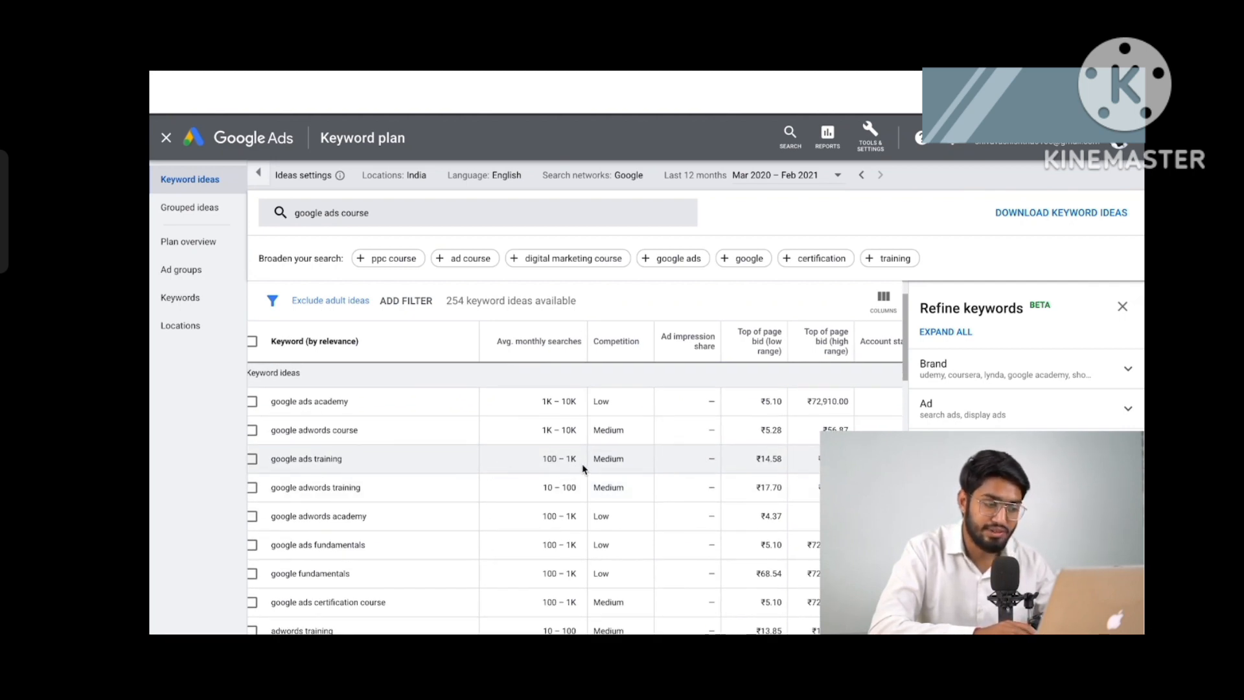
pyautogui.scroll(1, 631, 476)
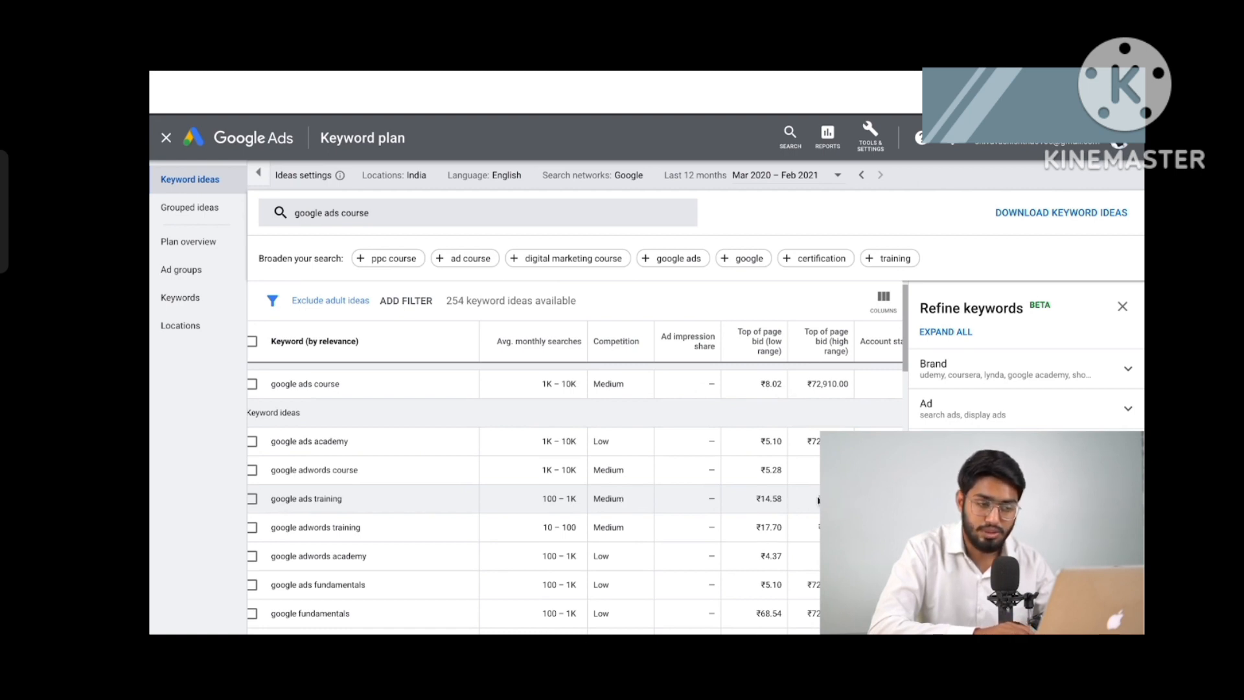
pyautogui.scroll(1, 576, 499)
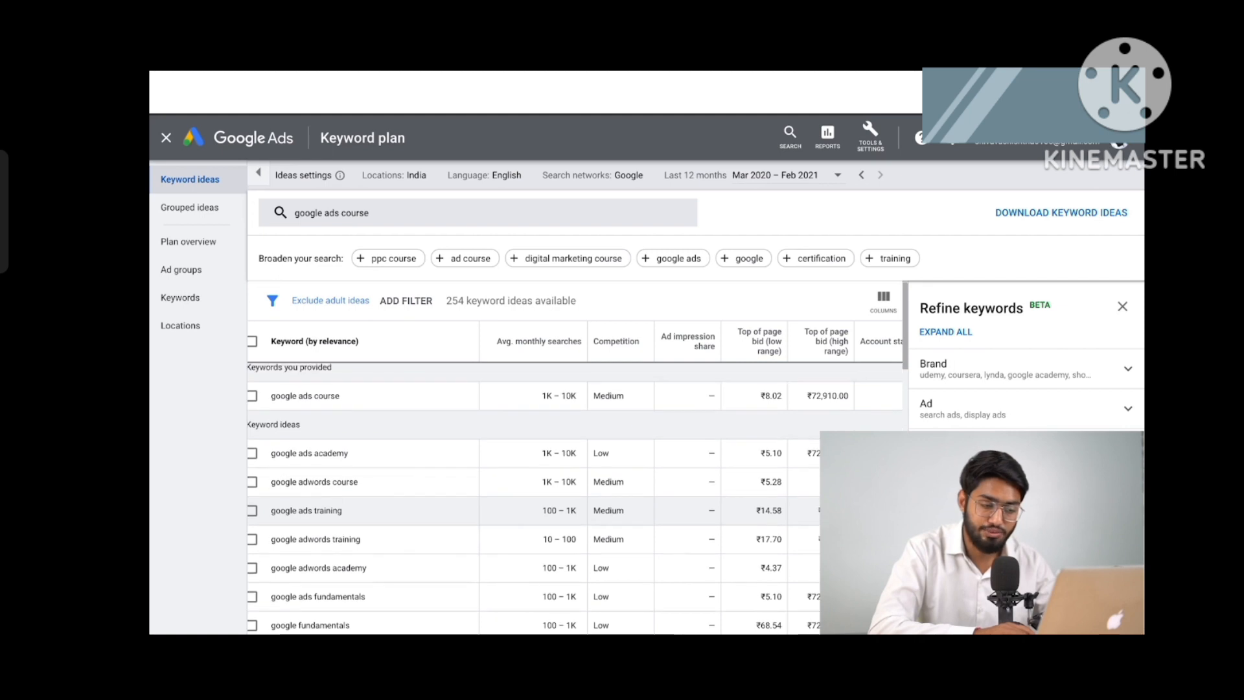
pyautogui.scroll(1, 818, 510)
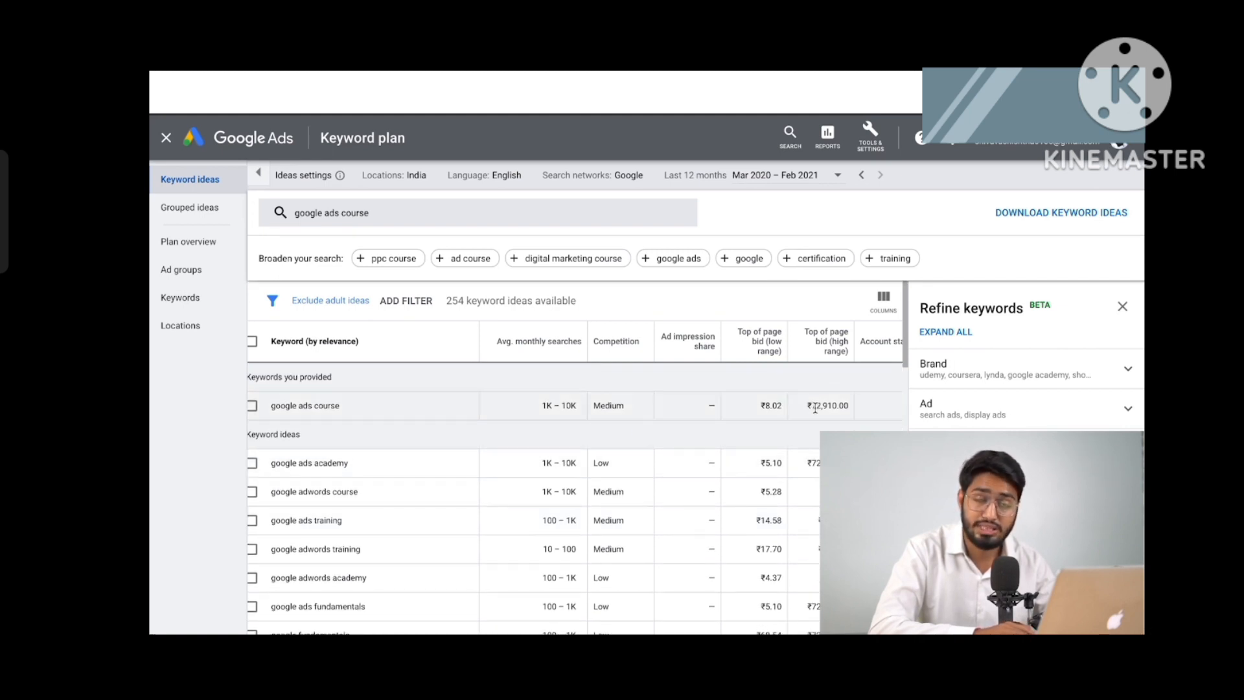
pyautogui.hscroll(-1, 425, 443)
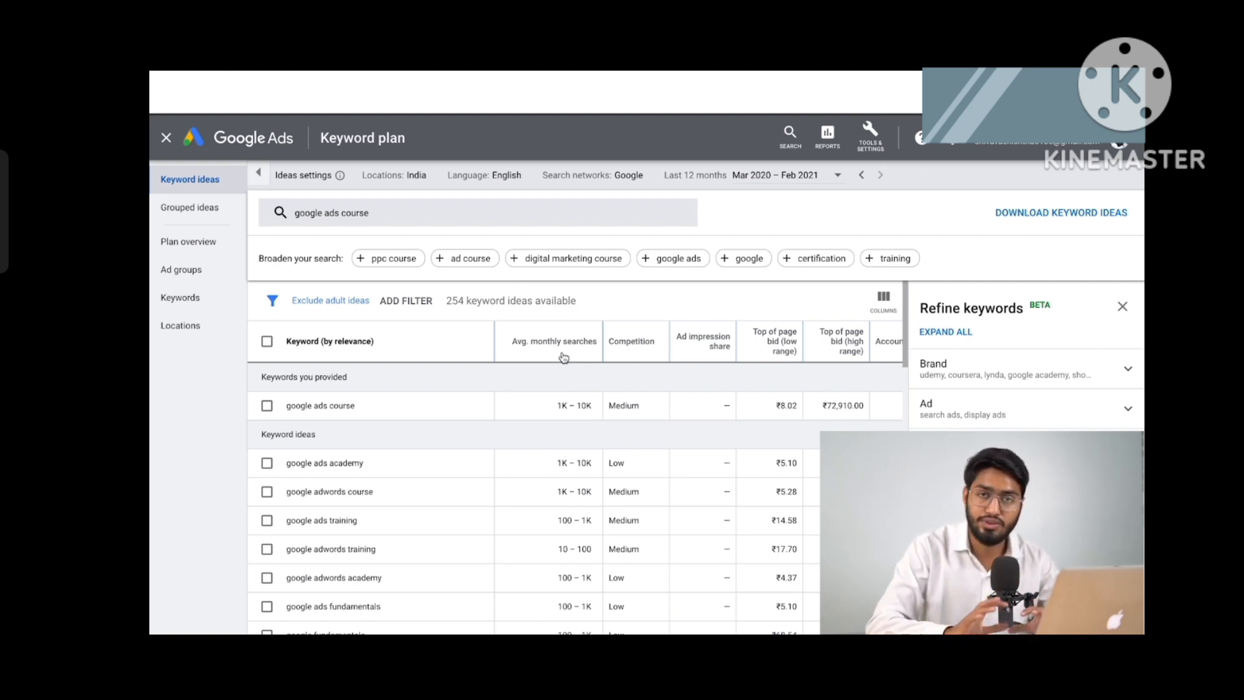
pyautogui.scroll(-2, 477, 445)
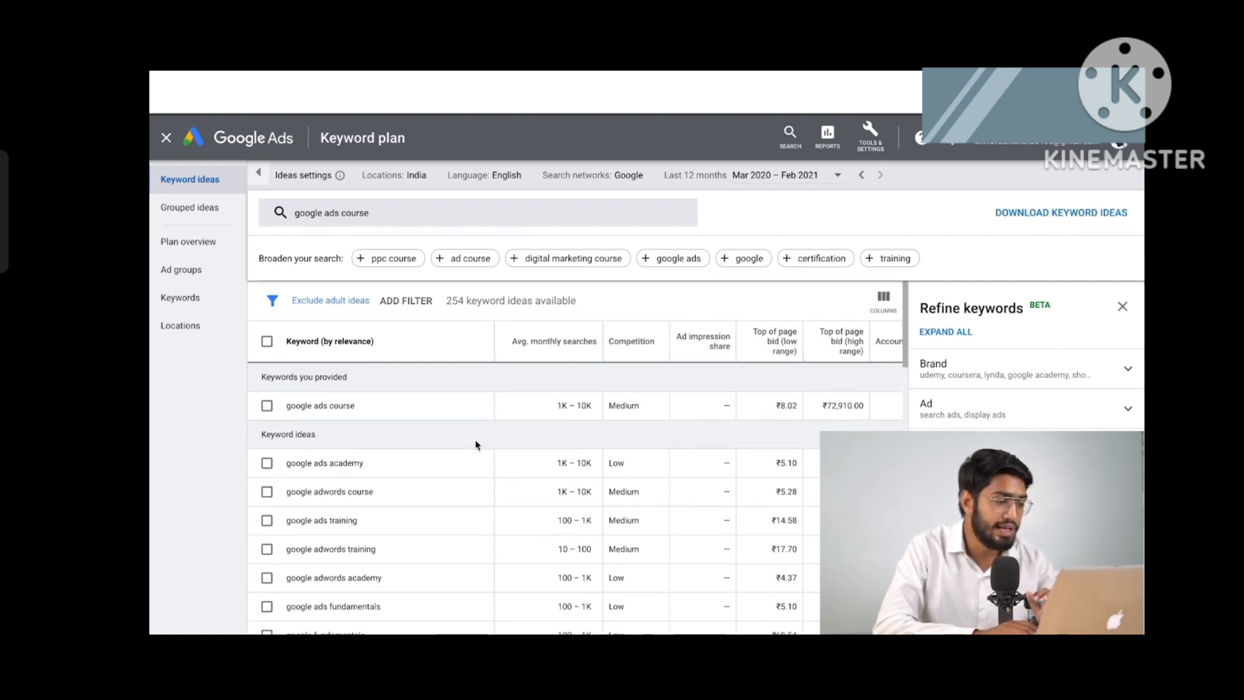
pyautogui.scroll(-5, 477, 444)
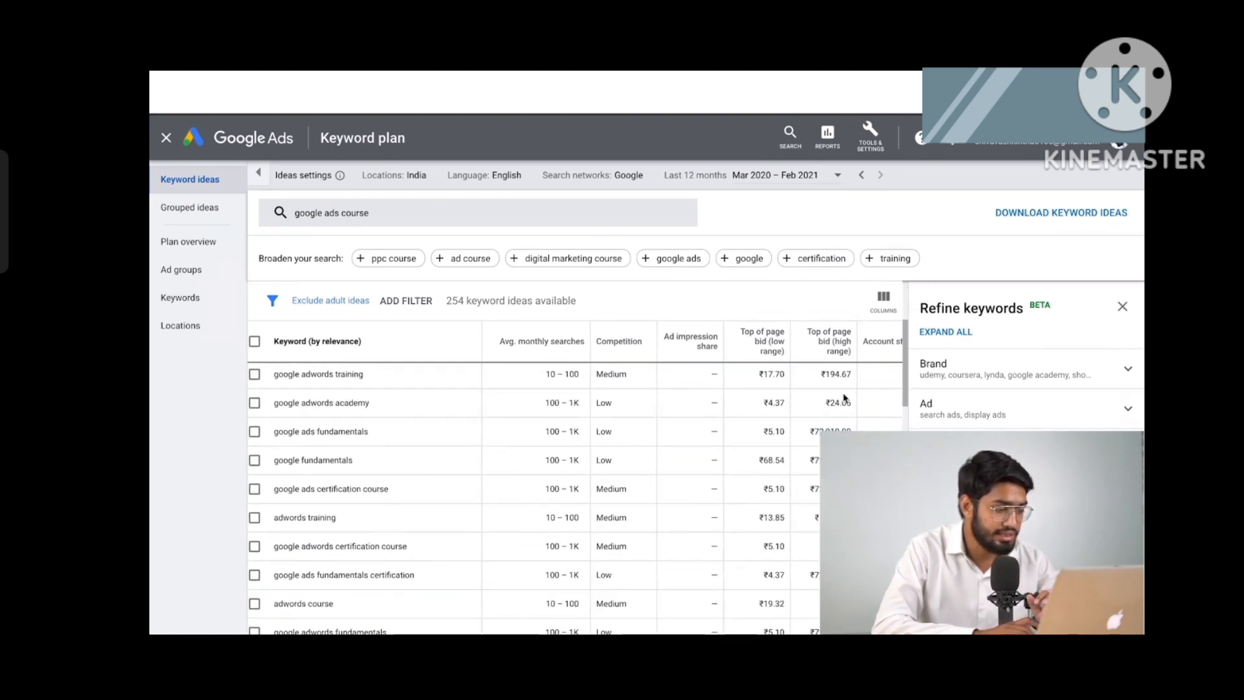
pyautogui.scroll(-3, 723, 431)
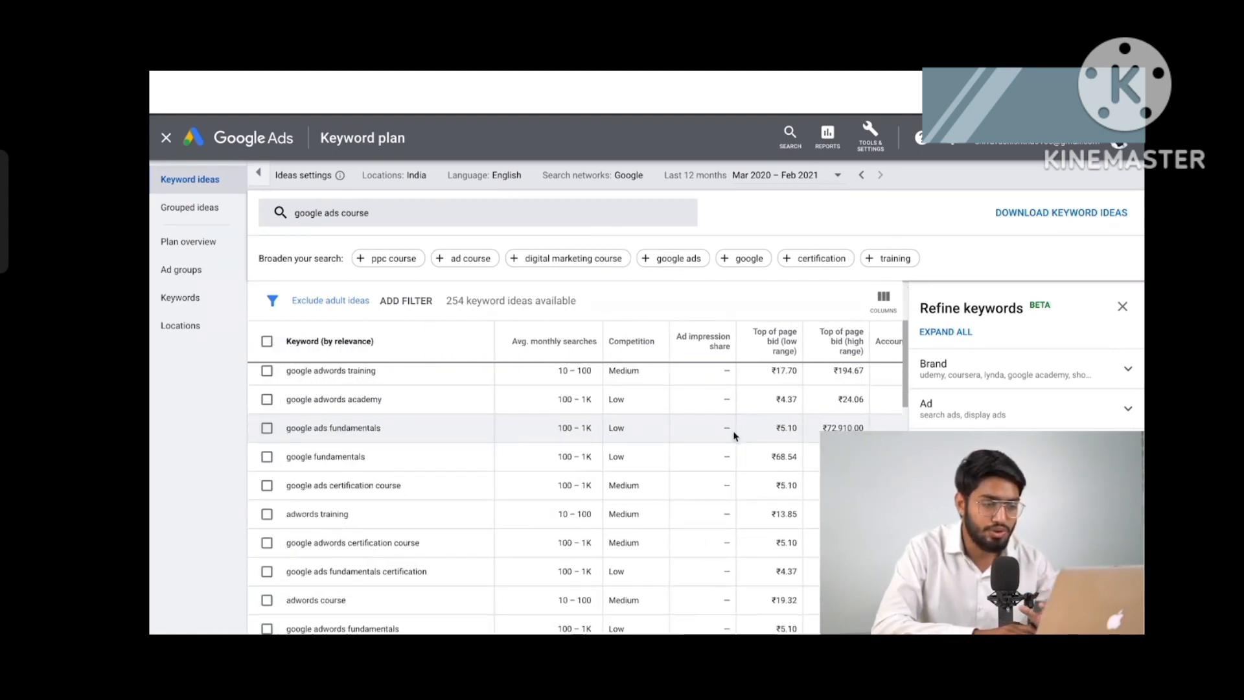
pyautogui.scroll(10, 734, 435)
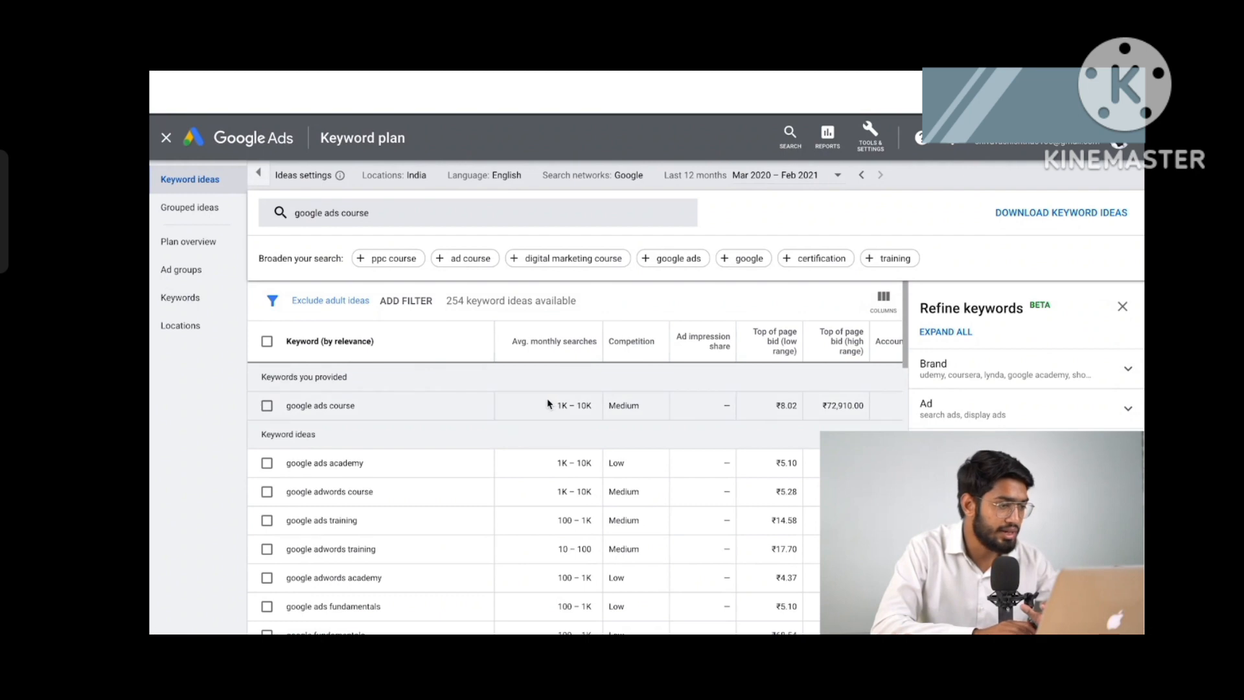
# Replace India with the state of Uttar Pradesh, India as the targeted location, save it and review the keyword ideas for that state
pyautogui.click(393, 175)
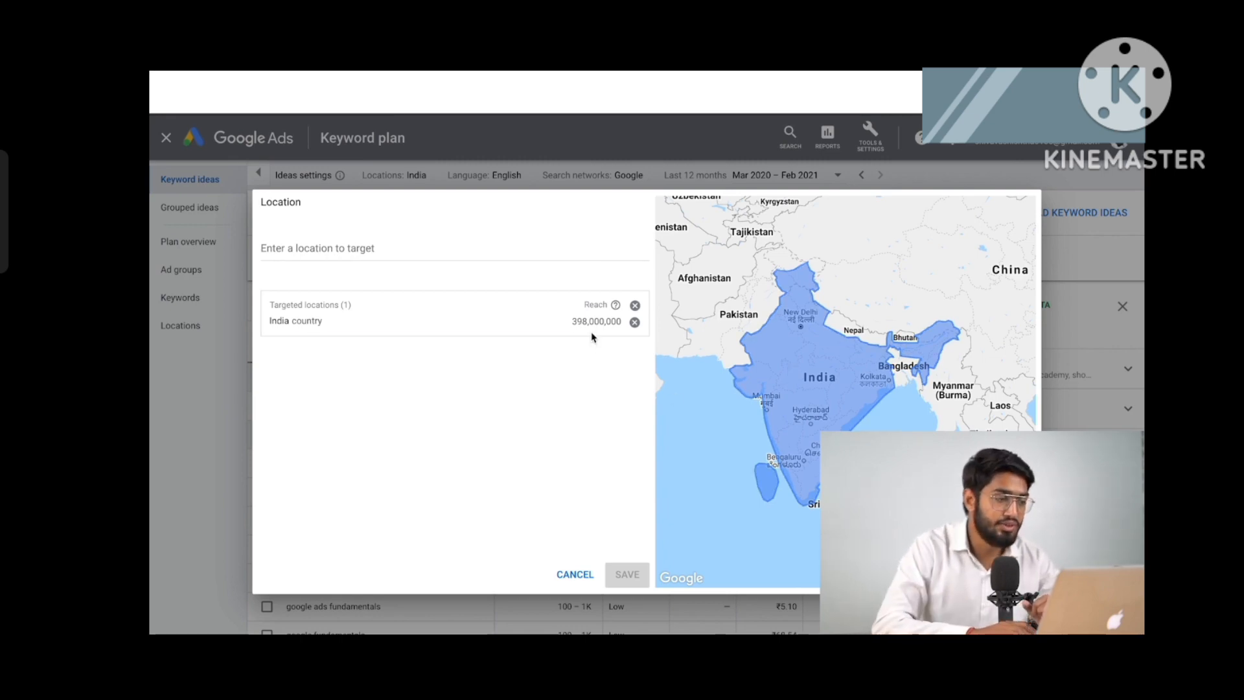
pyautogui.click(635, 322)
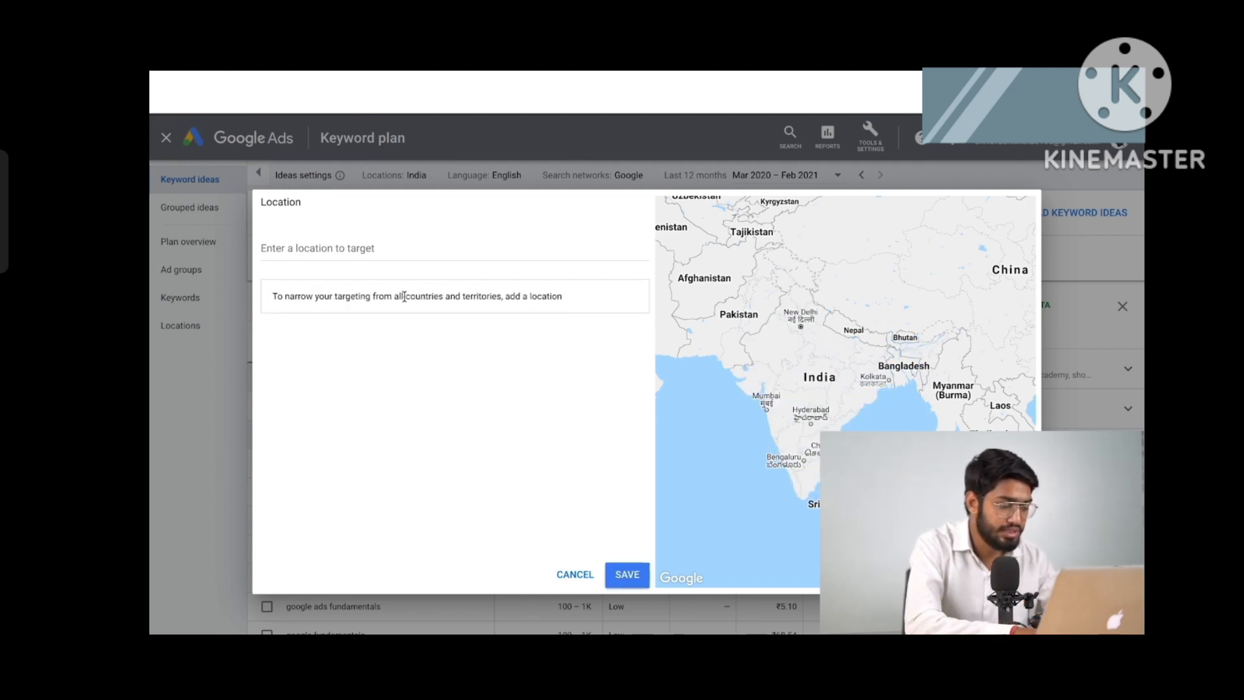
pyautogui.click(302, 248)
pyautogui.write('u')
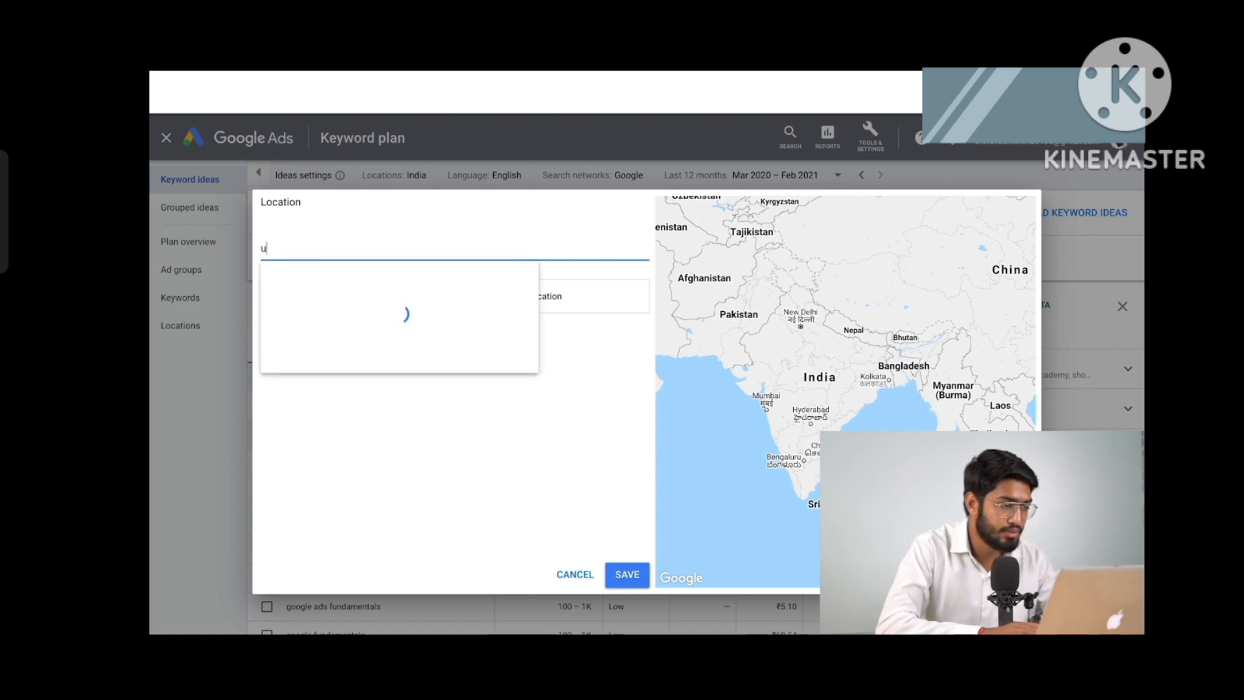
pyautogui.write('ttar')
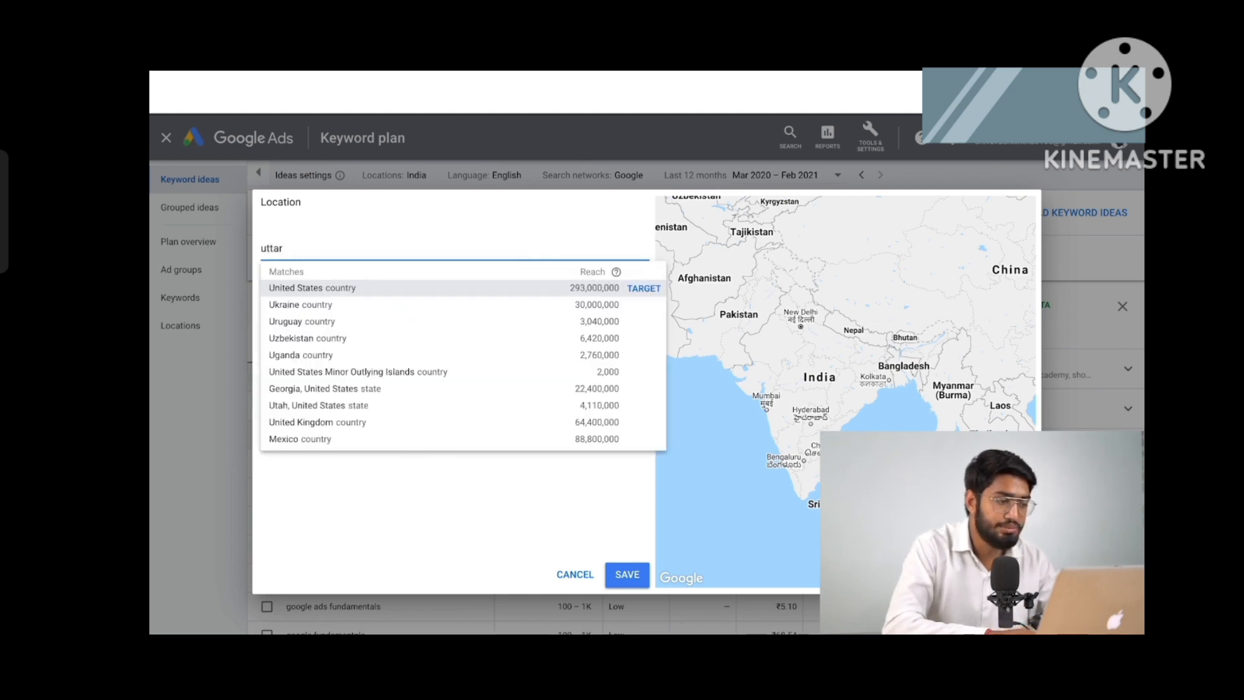
pyautogui.write(' pr')
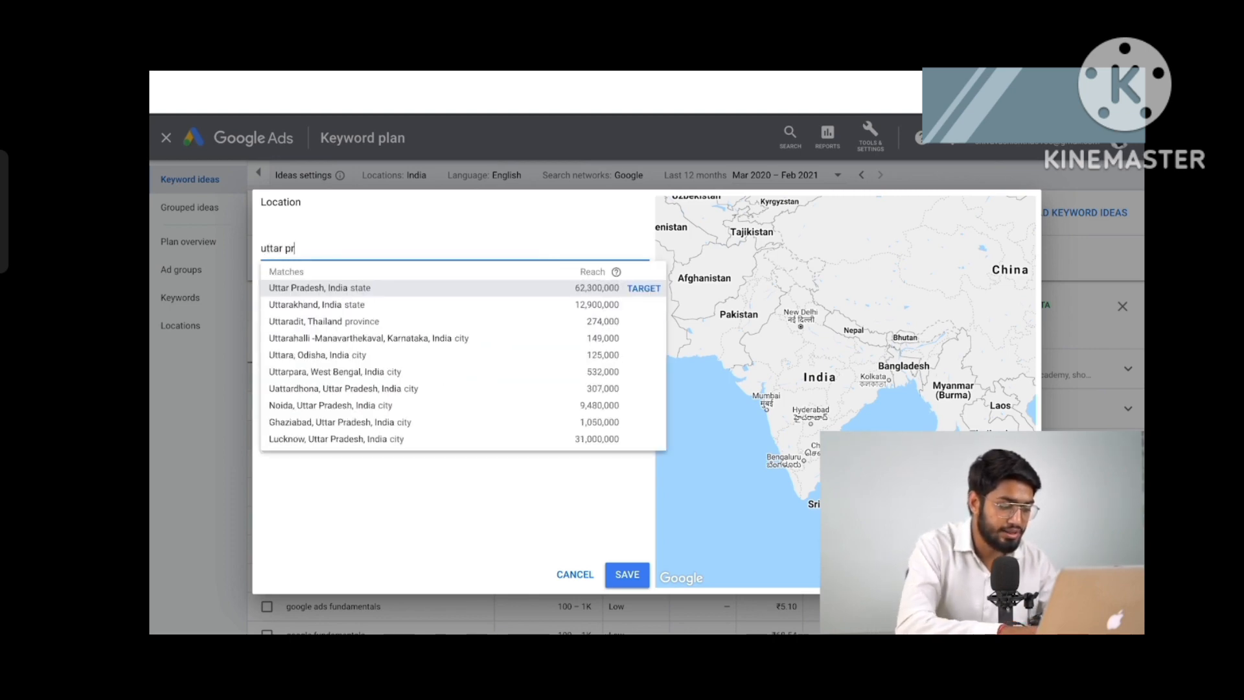
pyautogui.write('a')
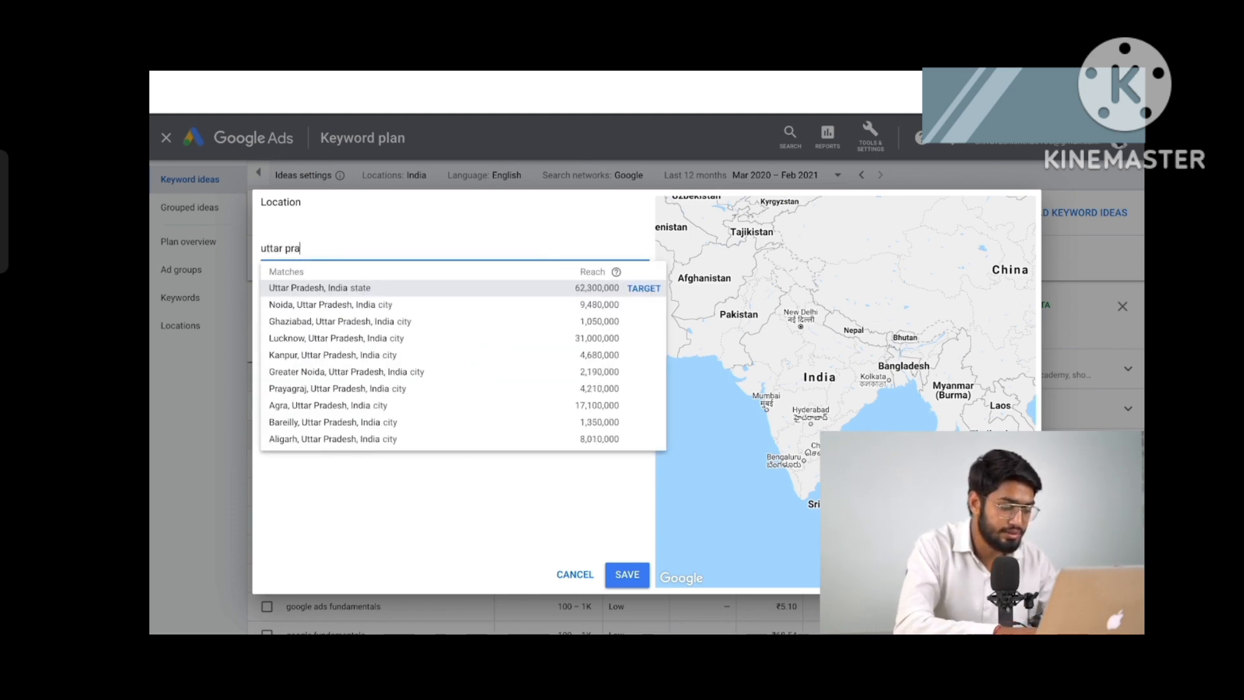
pyautogui.click(360, 292)
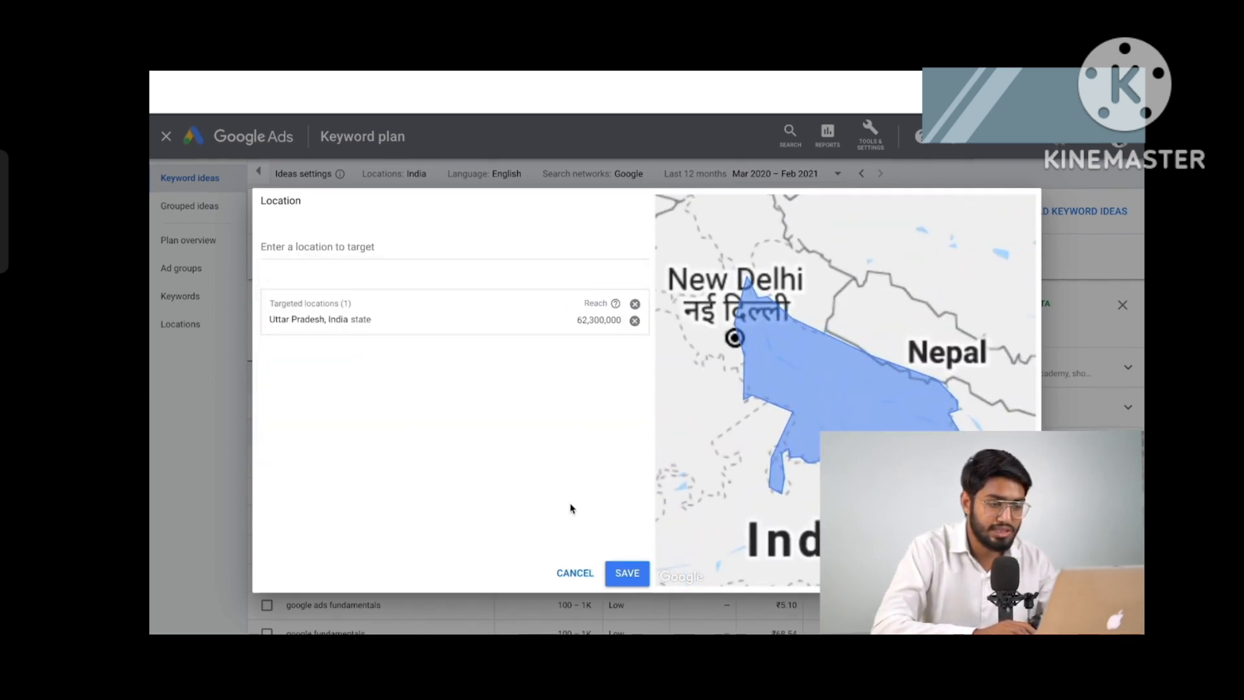
pyautogui.click(626, 573)
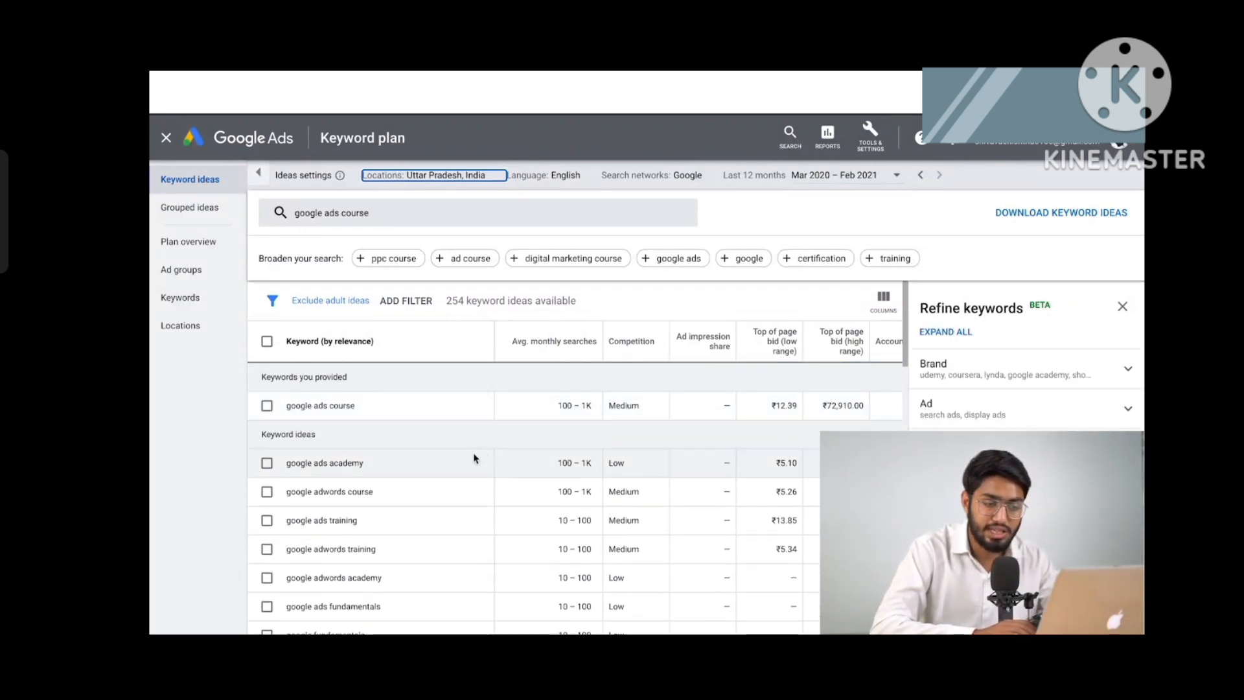
pyautogui.scroll(-2, 467, 458)
pyautogui.scroll(-10, 467, 458)
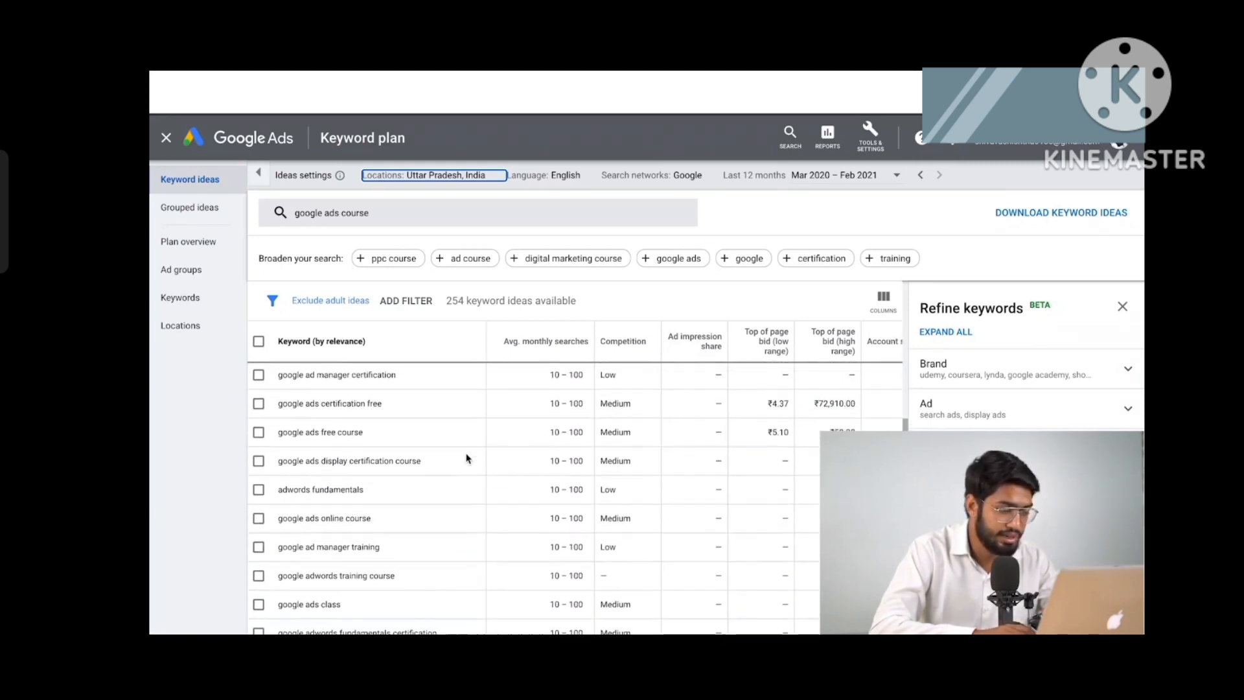
pyautogui.scroll(10, 357, 457)
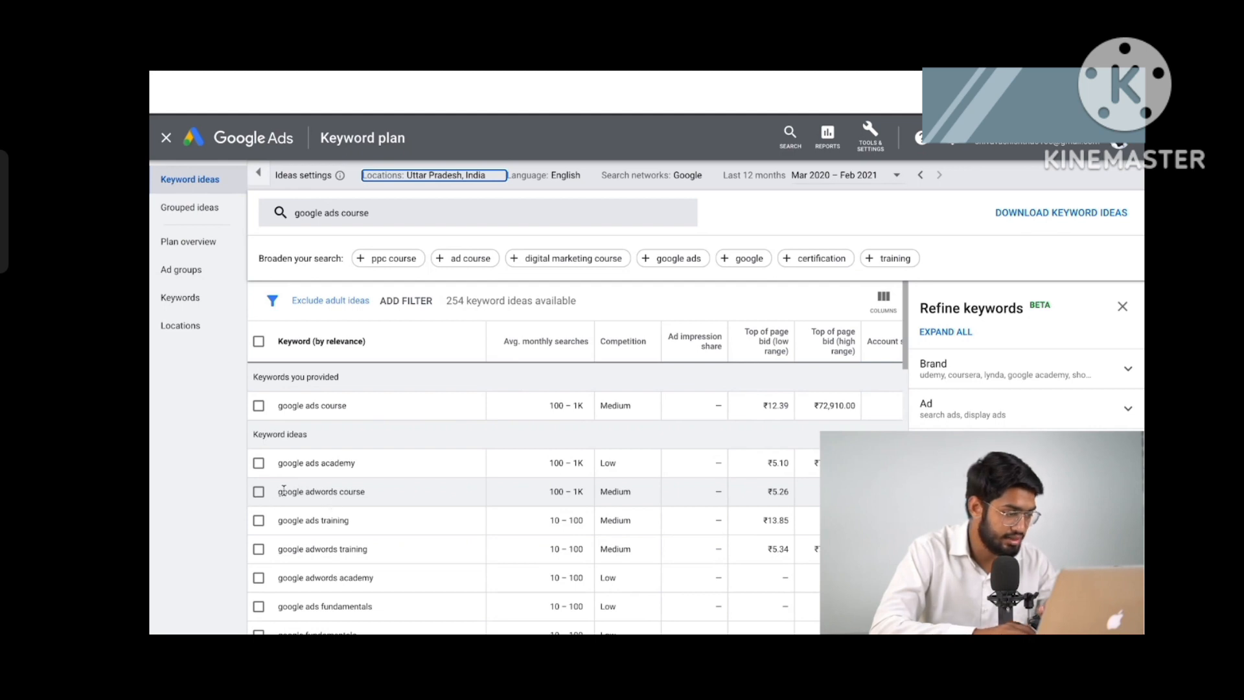
# Select the keyword idea "google ads training" in the Uttar Pradesh results
pyautogui.scroll(-1, 283, 491)
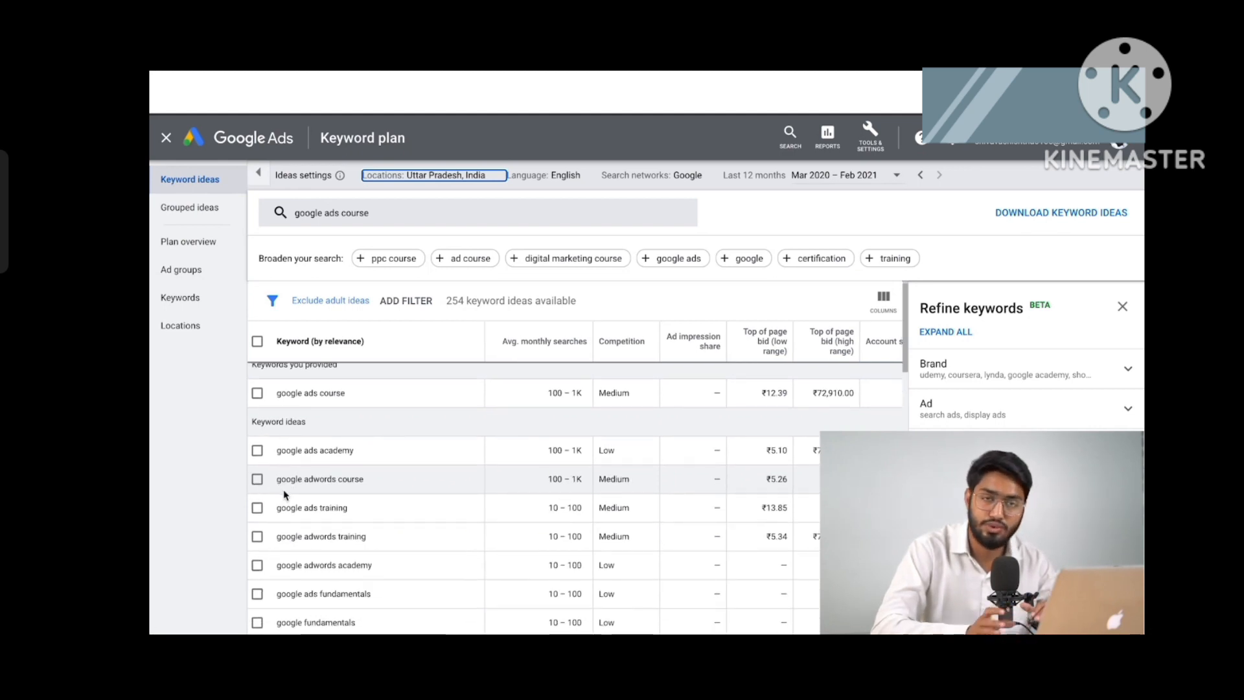
pyautogui.scroll(-1, 286, 495)
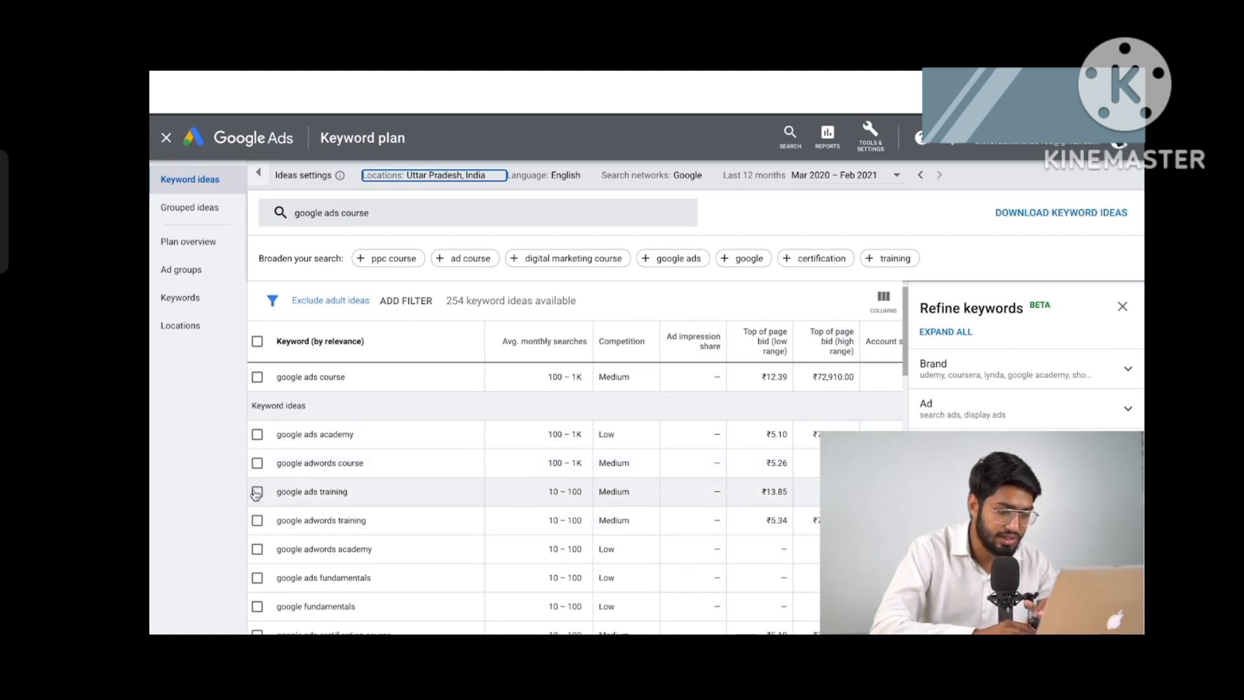
pyautogui.click(257, 492)
# Look through the further keyword ideas and add "best google ads course" to the selection
pyautogui.scroll(-2, 544, 472)
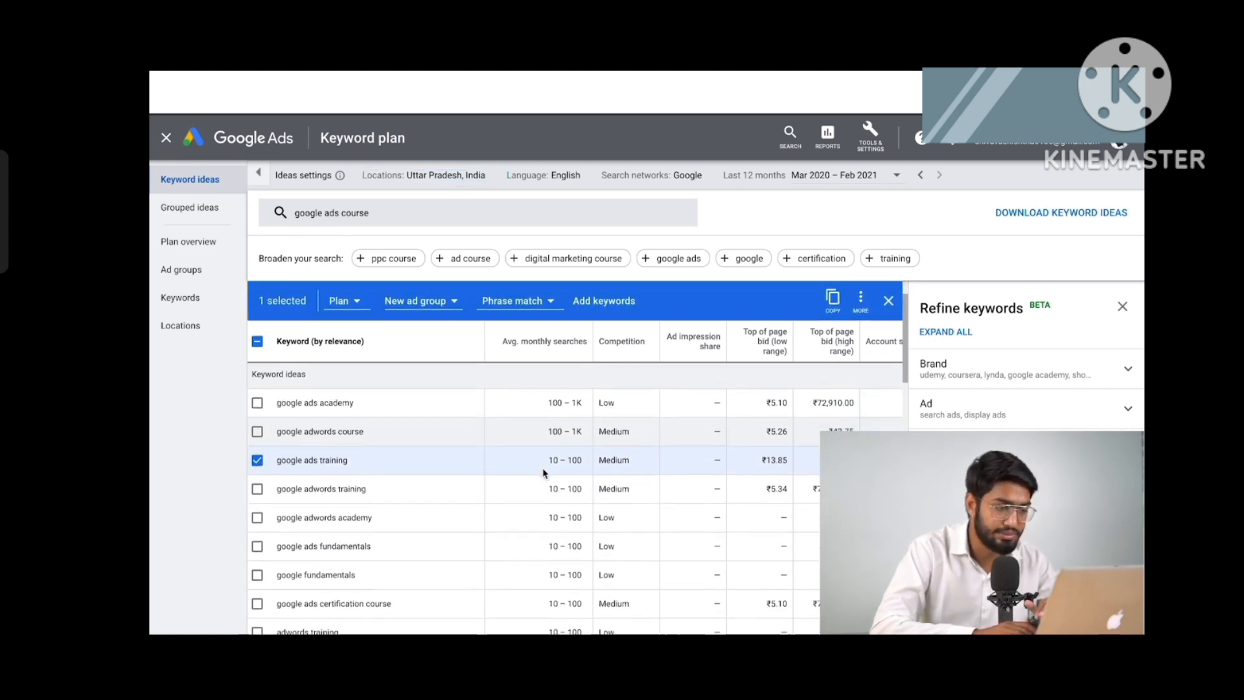
pyautogui.scroll(-8, 544, 472)
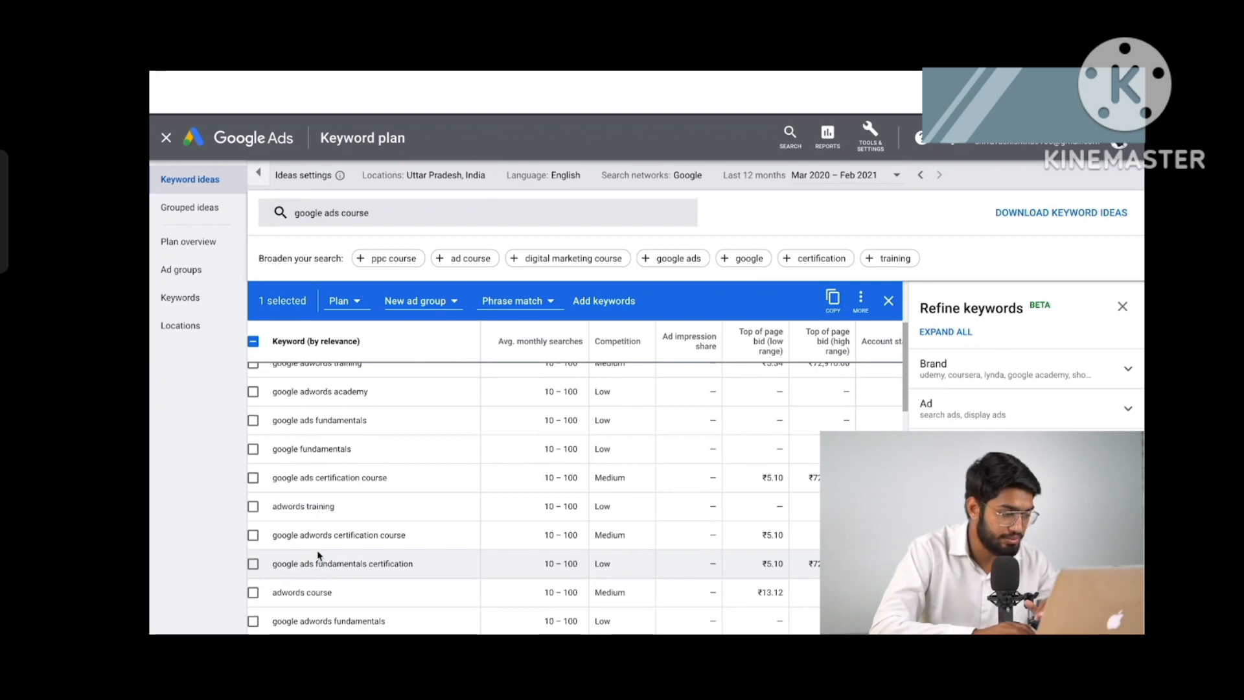
pyautogui.scroll(-1, 317, 556)
pyautogui.hscroll(-1, 317, 555)
pyautogui.scroll(-3, 365, 543)
pyautogui.hscroll(1, 365, 543)
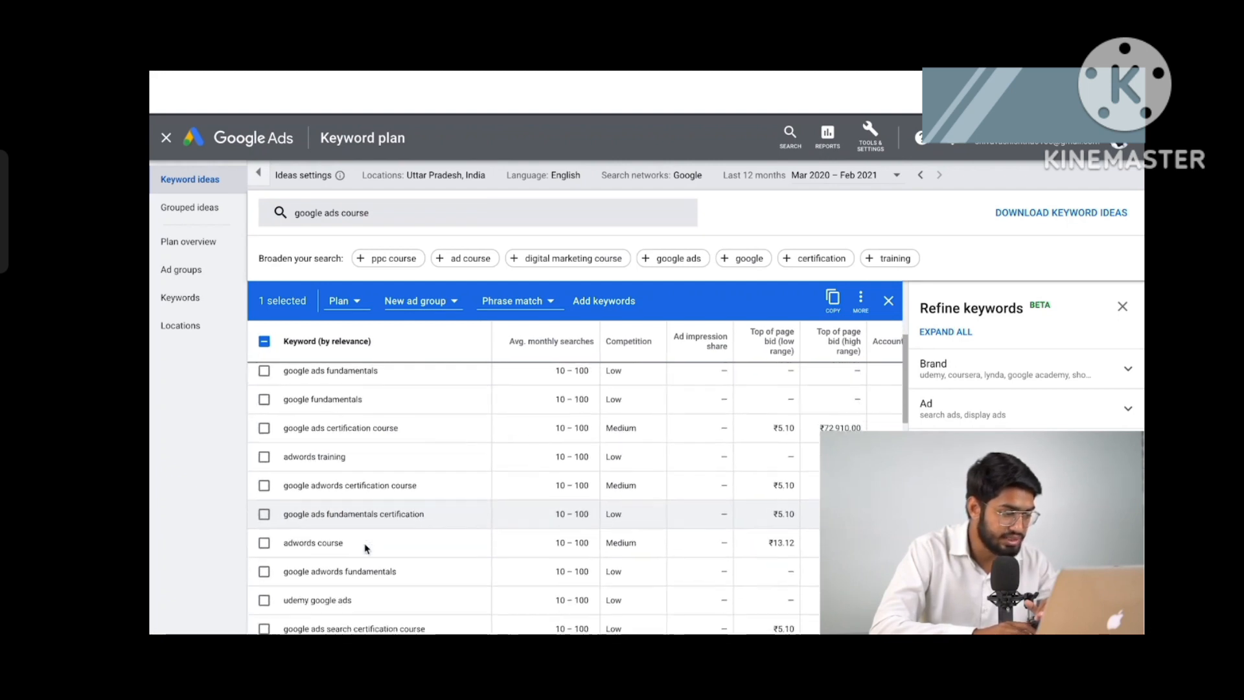
pyautogui.scroll(-3, 365, 543)
pyautogui.hscroll(-1, 364, 543)
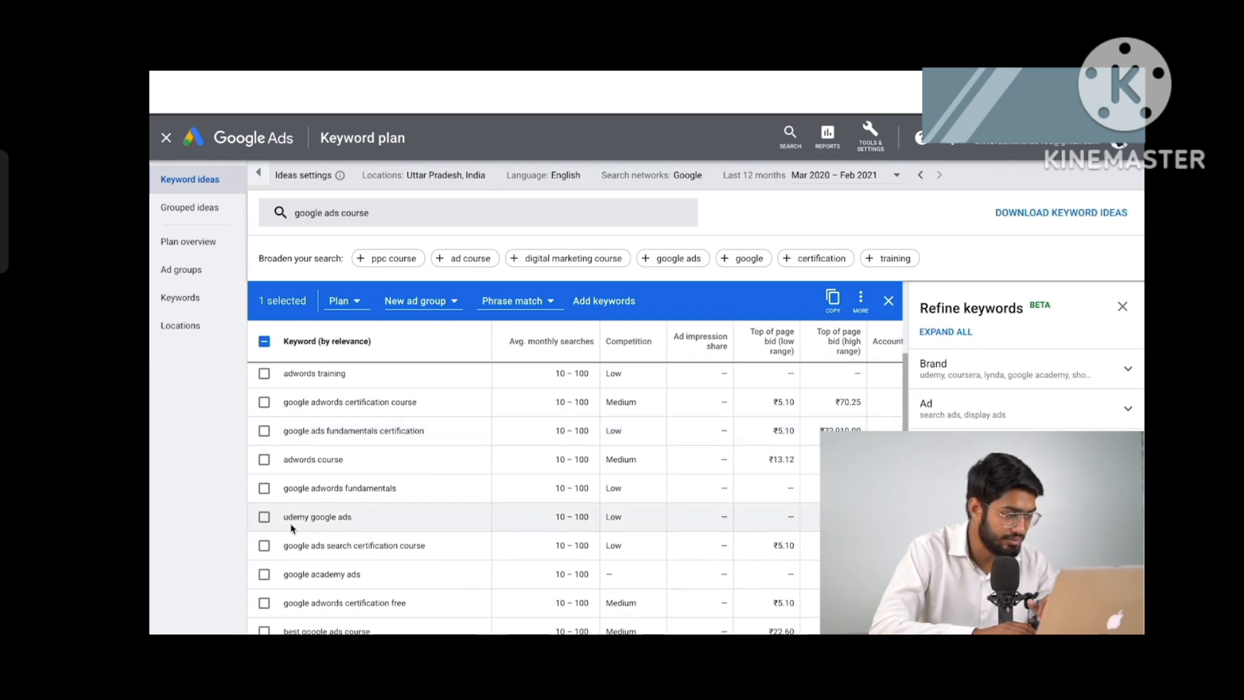
pyautogui.scroll(-5, 292, 528)
pyautogui.scroll(-1, 291, 528)
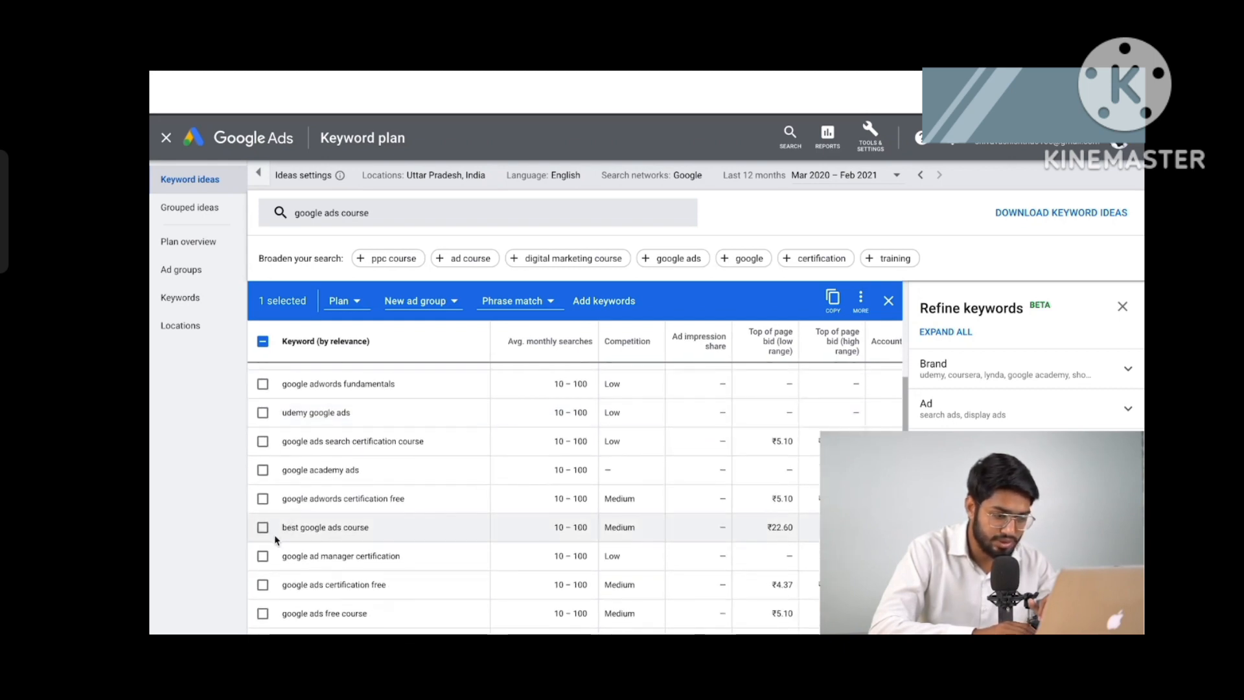
pyautogui.click(263, 529)
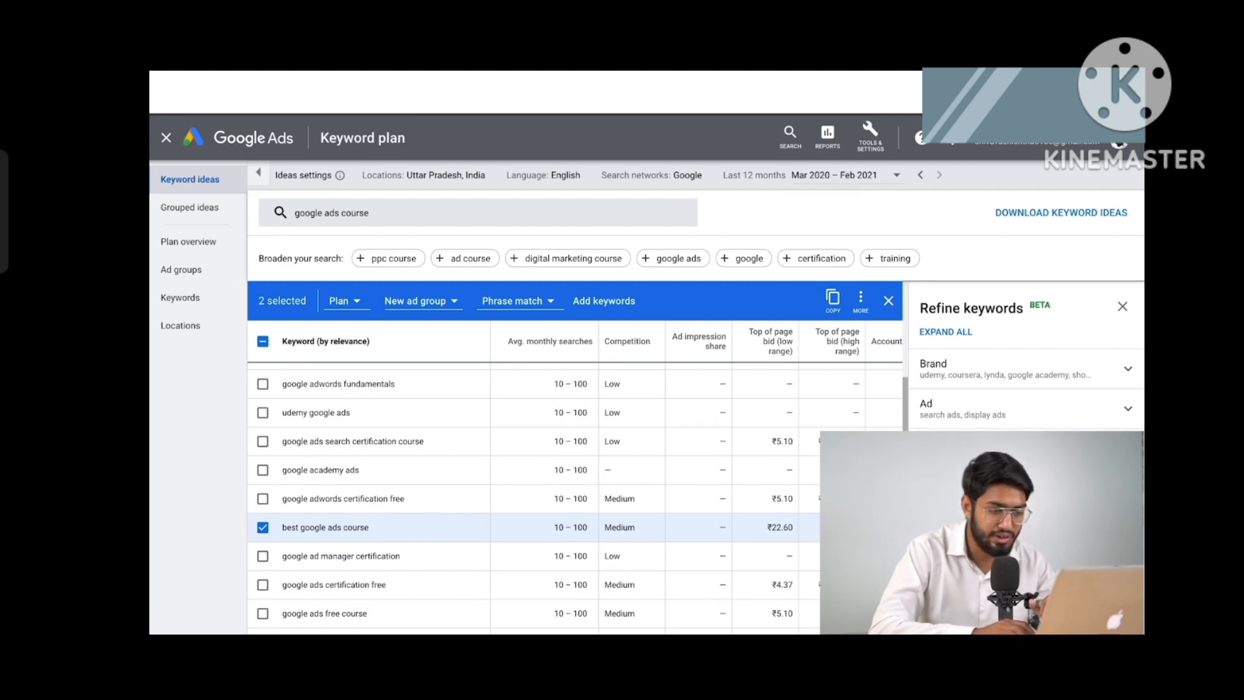
# Create a new ad group named "Google Ads" for the selected keywords after rechecking the top of page bids
pyautogui.scroll(5, 842, 405)
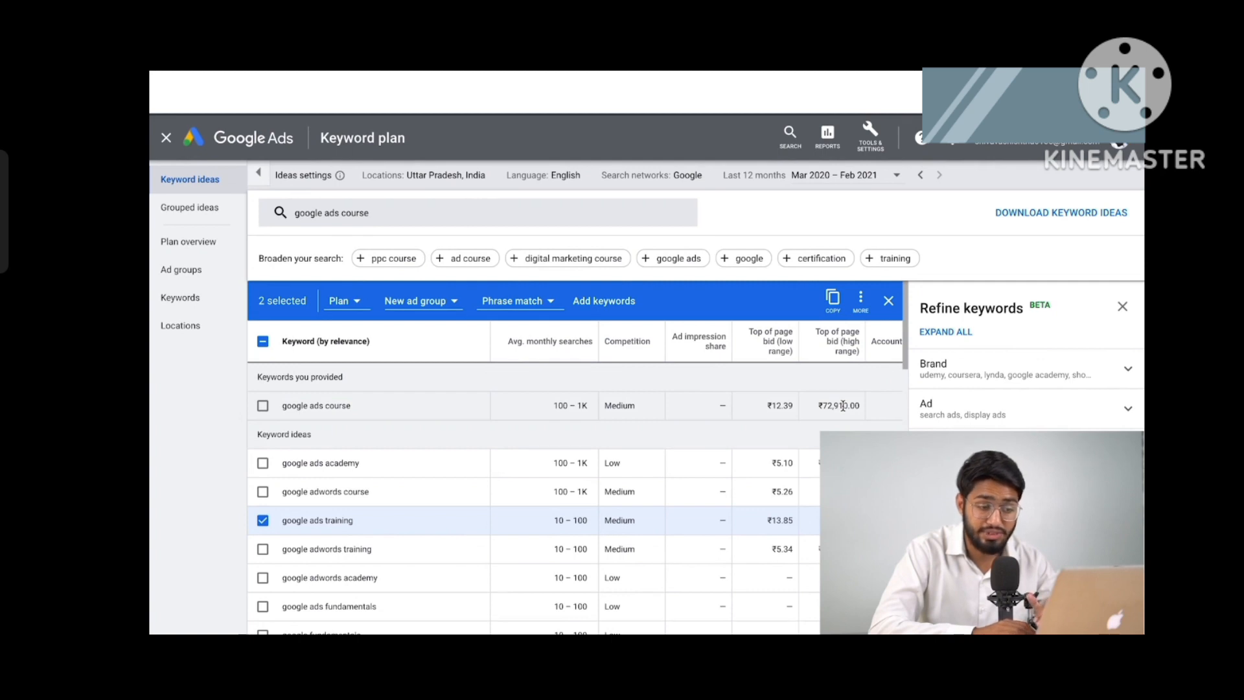
pyautogui.scroll(-5, 843, 405)
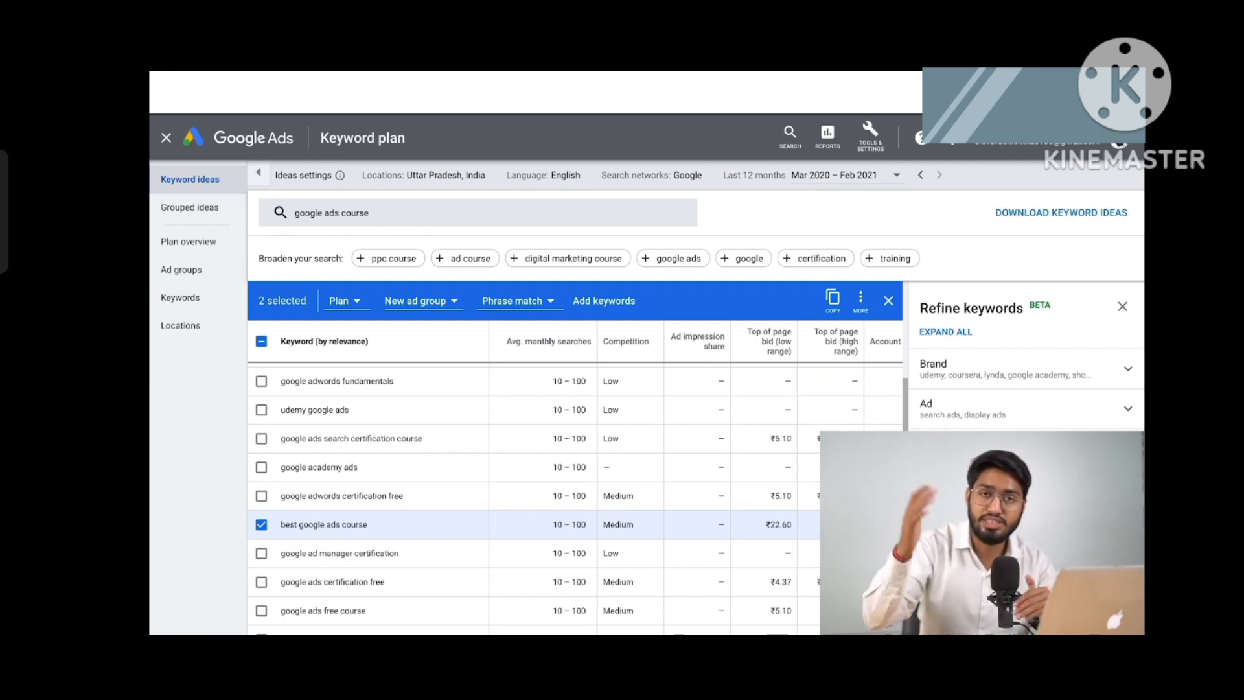
pyautogui.click(438, 304)
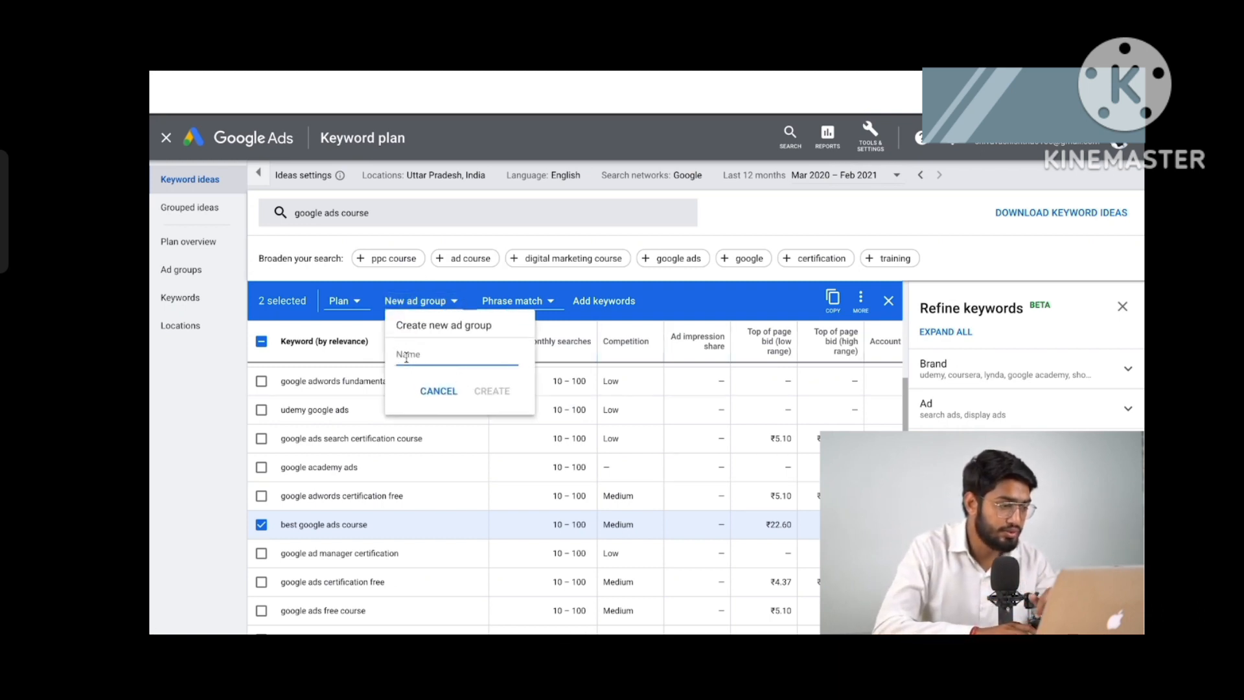
pyautogui.write('Google DA')
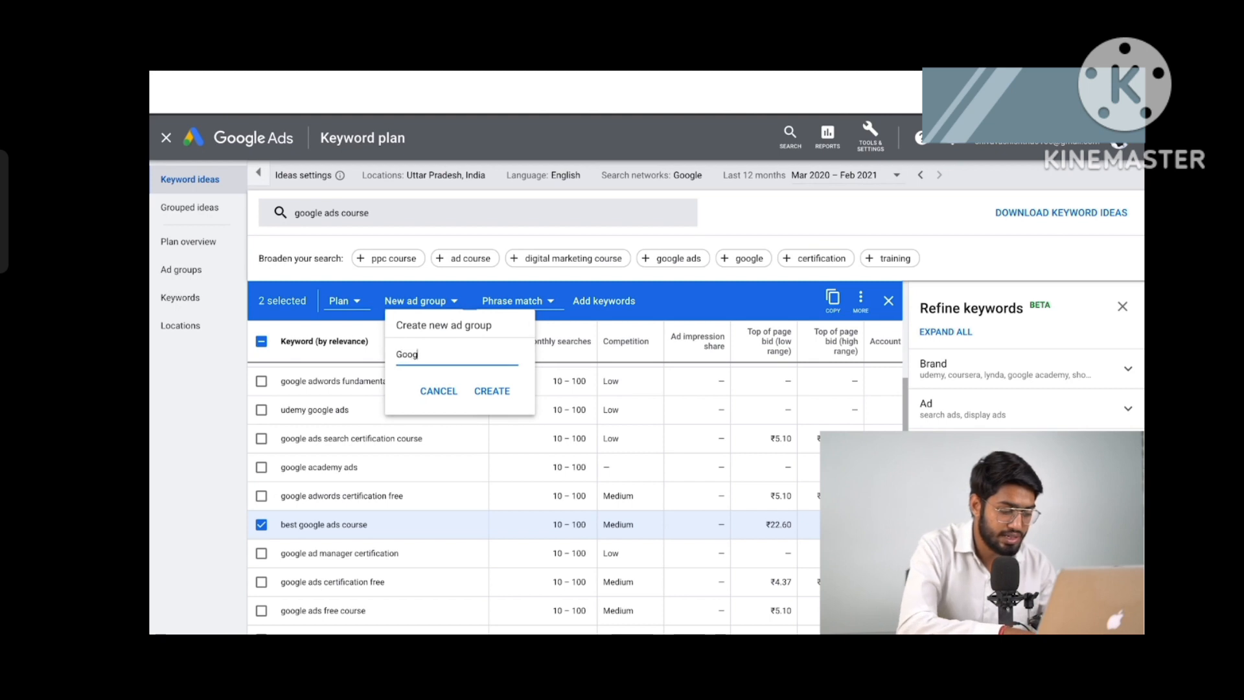
pyautogui.press('BackSpace')
pyautogui.write('Ads')
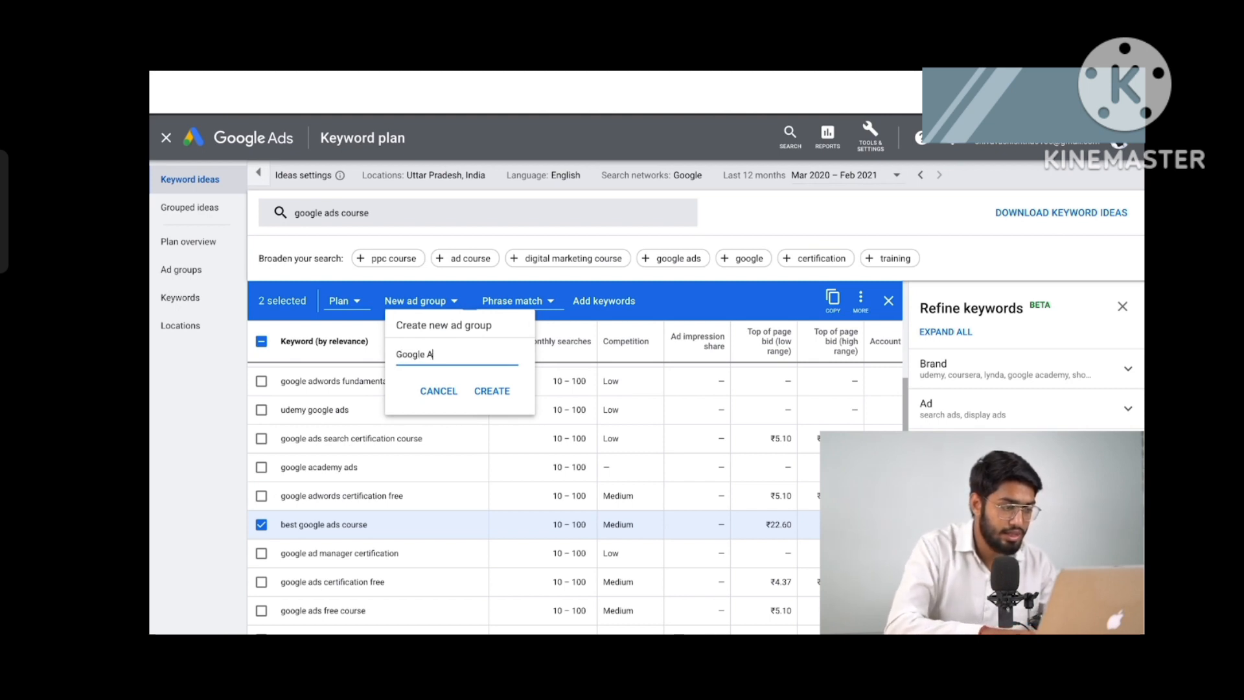
pyautogui.click(490, 391)
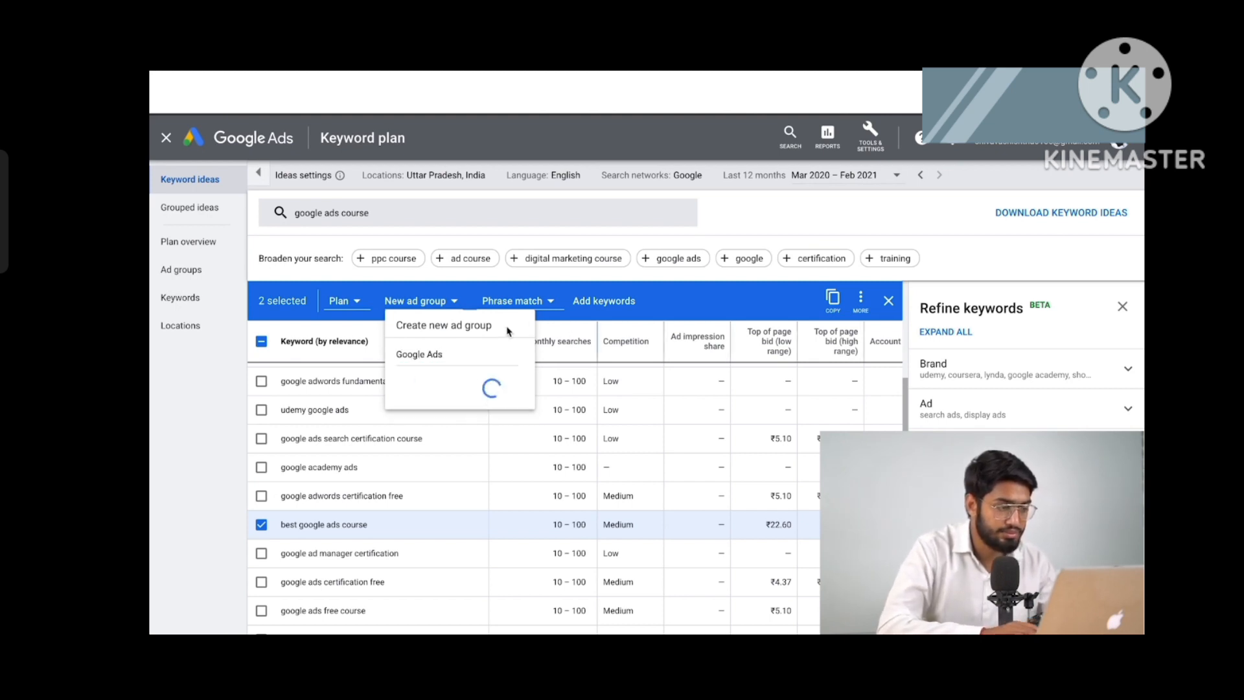
# Choose Phrase match for the selected keywords and close the Refine keywords suggestions
pyautogui.click(530, 301)
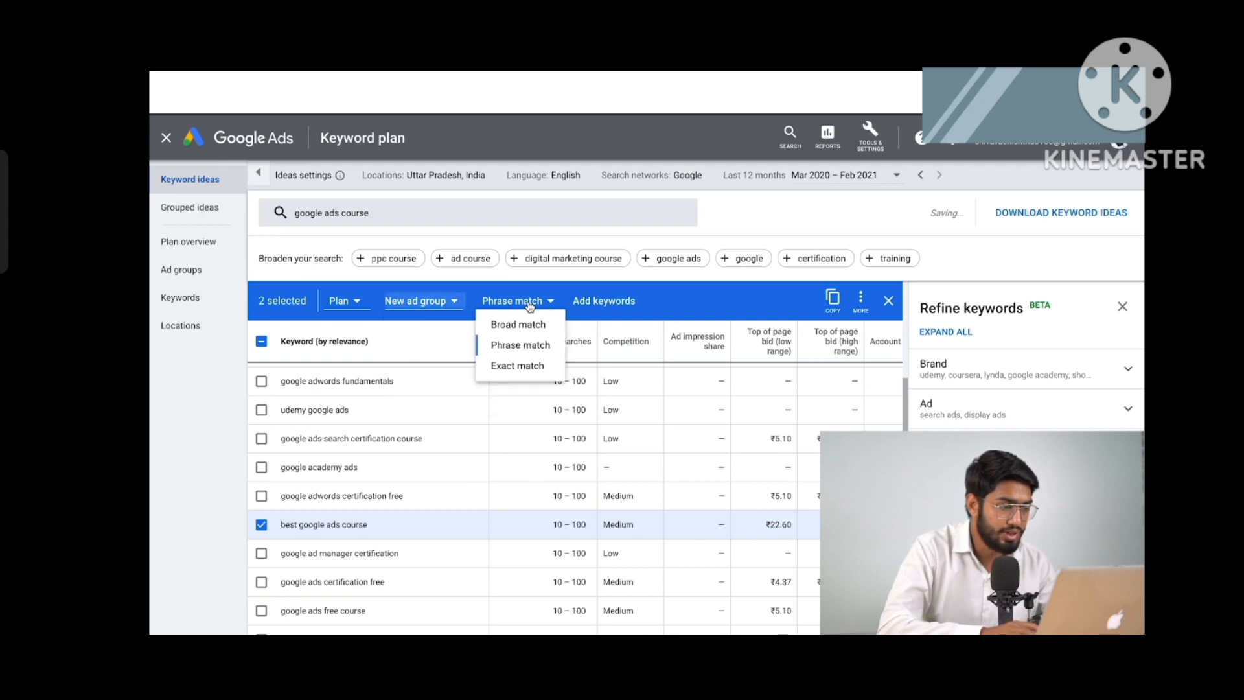
pyautogui.click(528, 302)
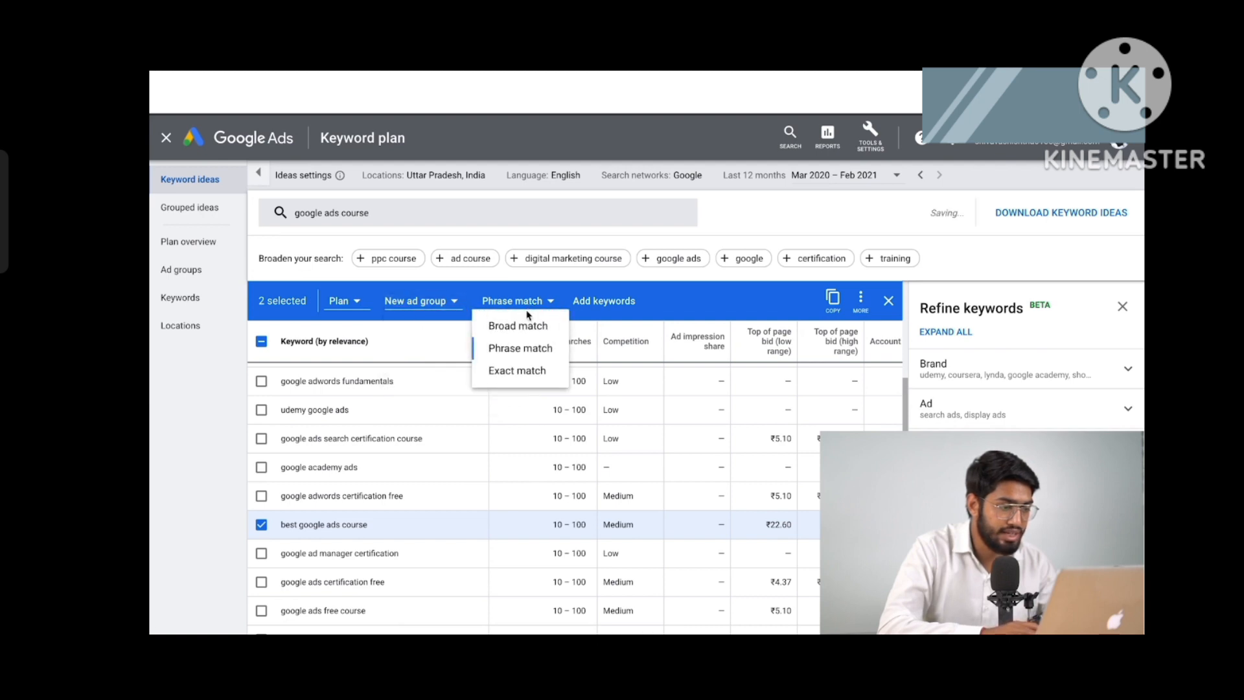
pyautogui.click(520, 350)
pyautogui.scroll(-3, 361, 471)
pyautogui.scroll(5, 364, 468)
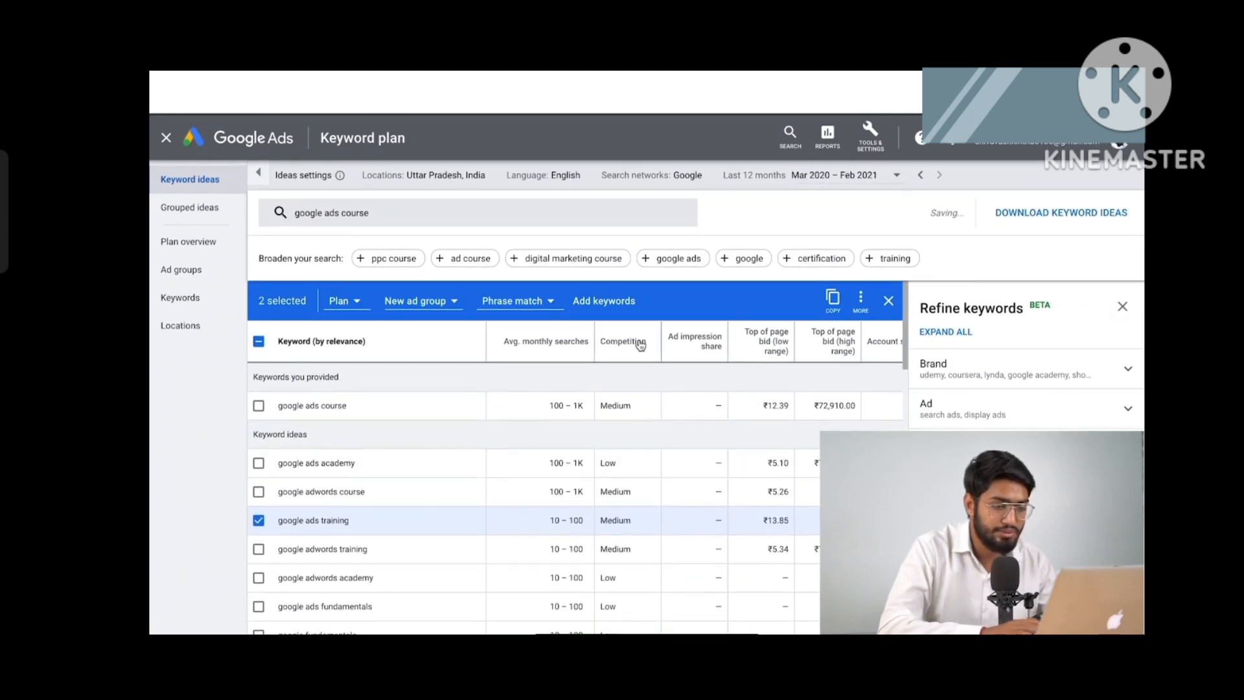
pyautogui.click(1123, 307)
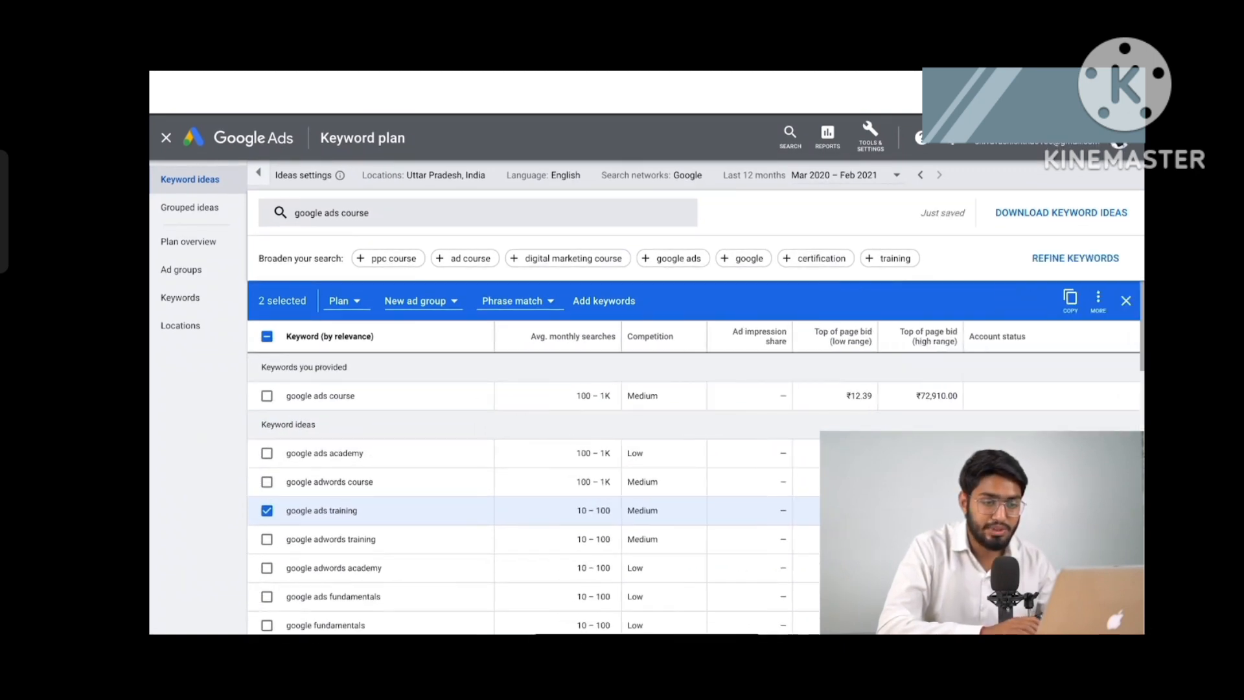
# Download the keyword ideas to Google Sheets as "Keyword Stats 2021-03-12 at 15_33_55" in My Drive, allowing Google Ads access to Drive
pyautogui.click(1040, 219)
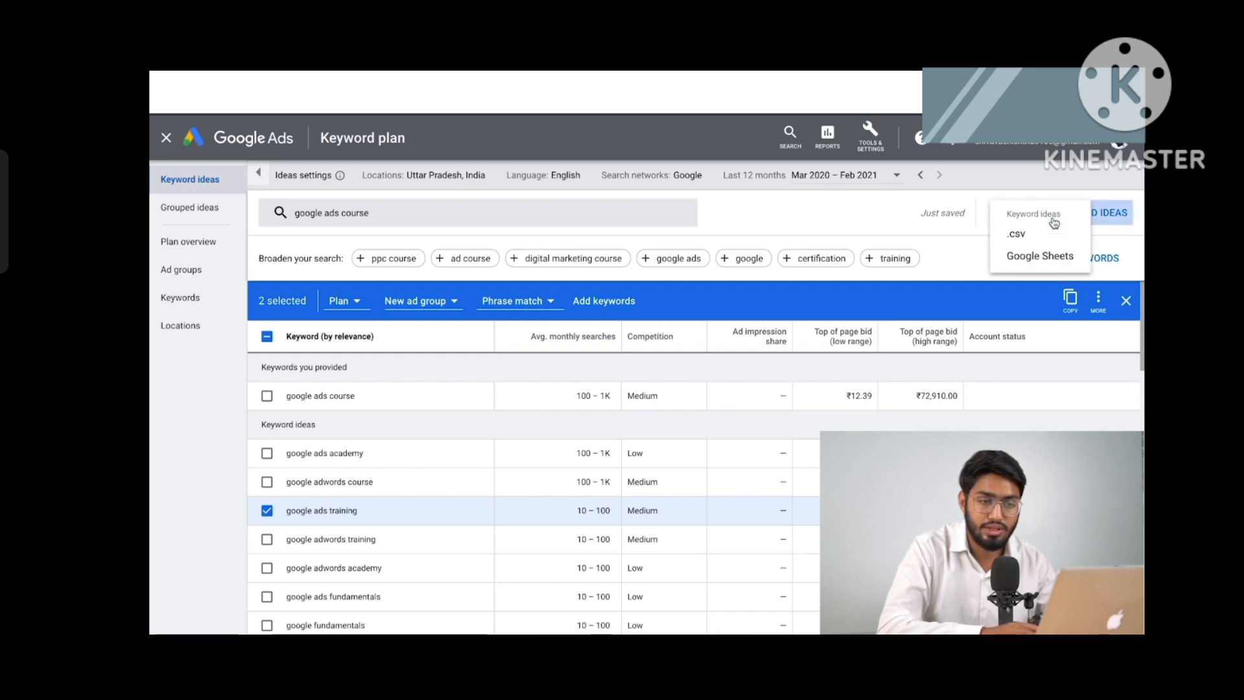
pyautogui.click(1042, 257)
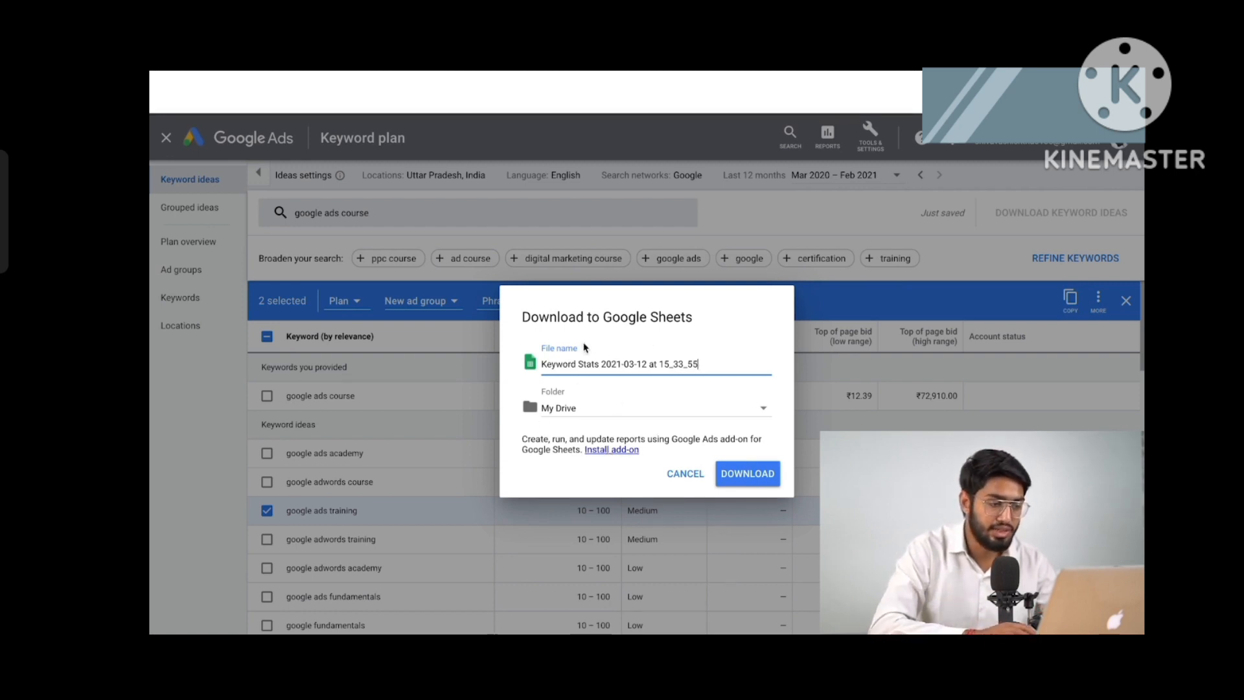
pyautogui.click(752, 473)
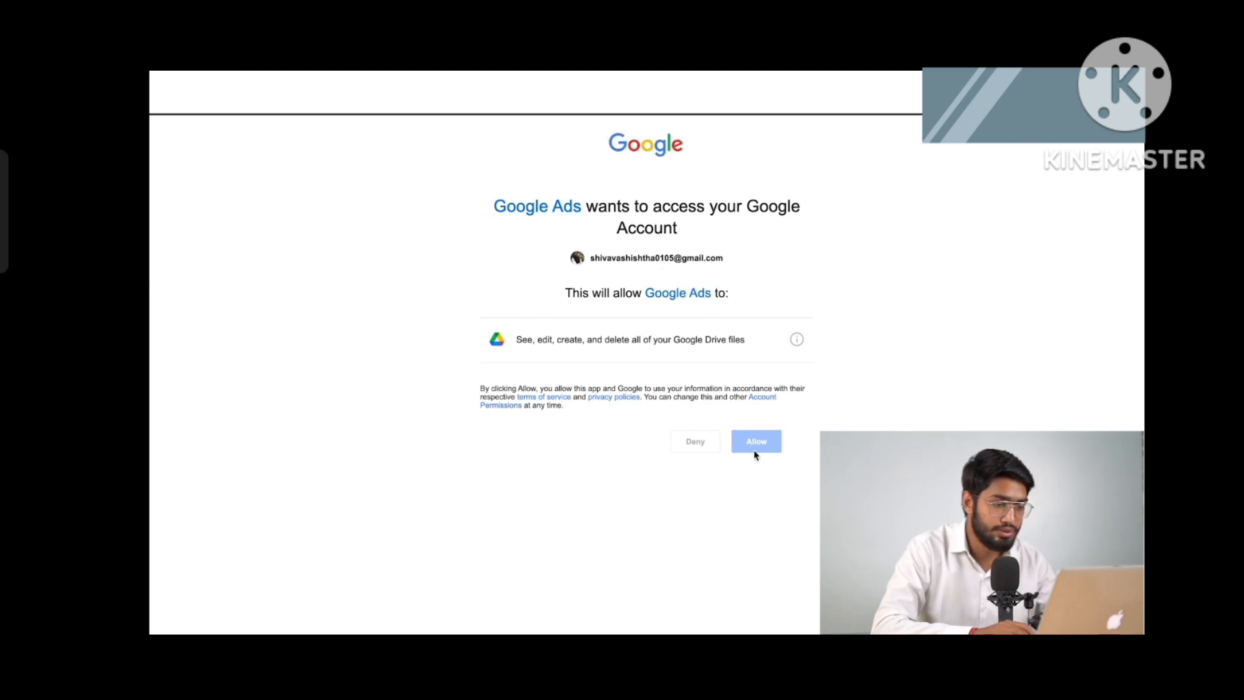
pyautogui.click(747, 443)
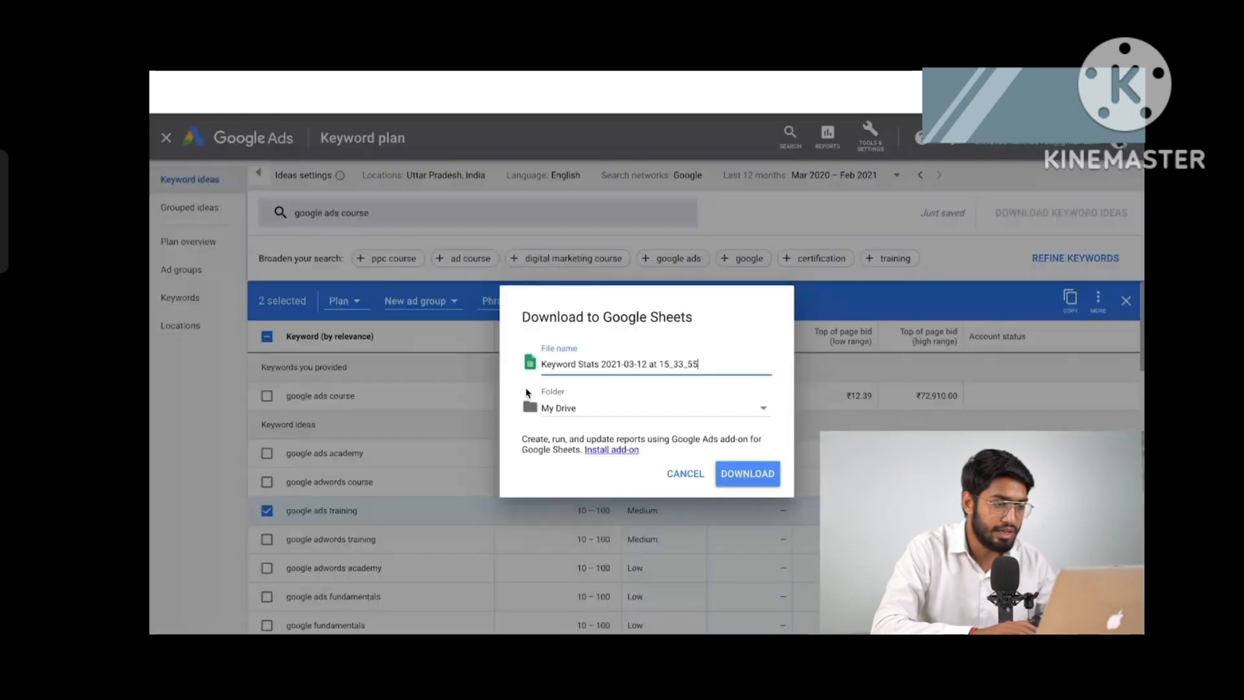
pyautogui.click(748, 473)
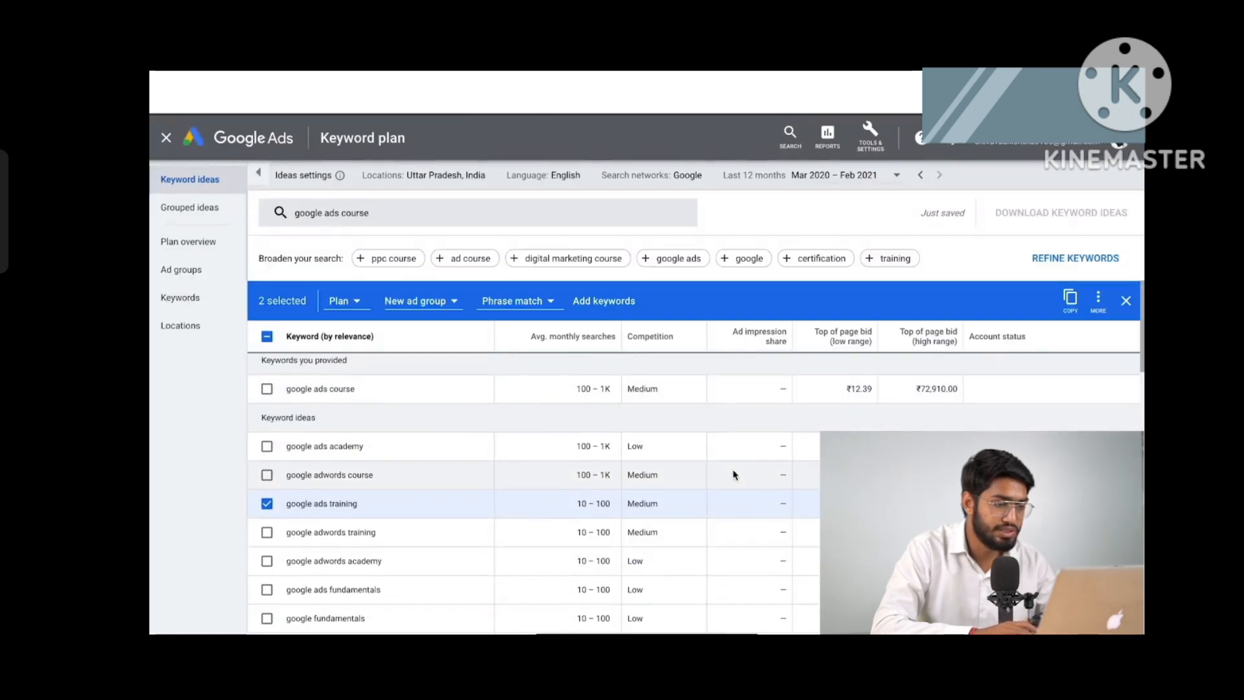
pyautogui.scroll(-2, 734, 475)
pyautogui.scroll(2, 734, 475)
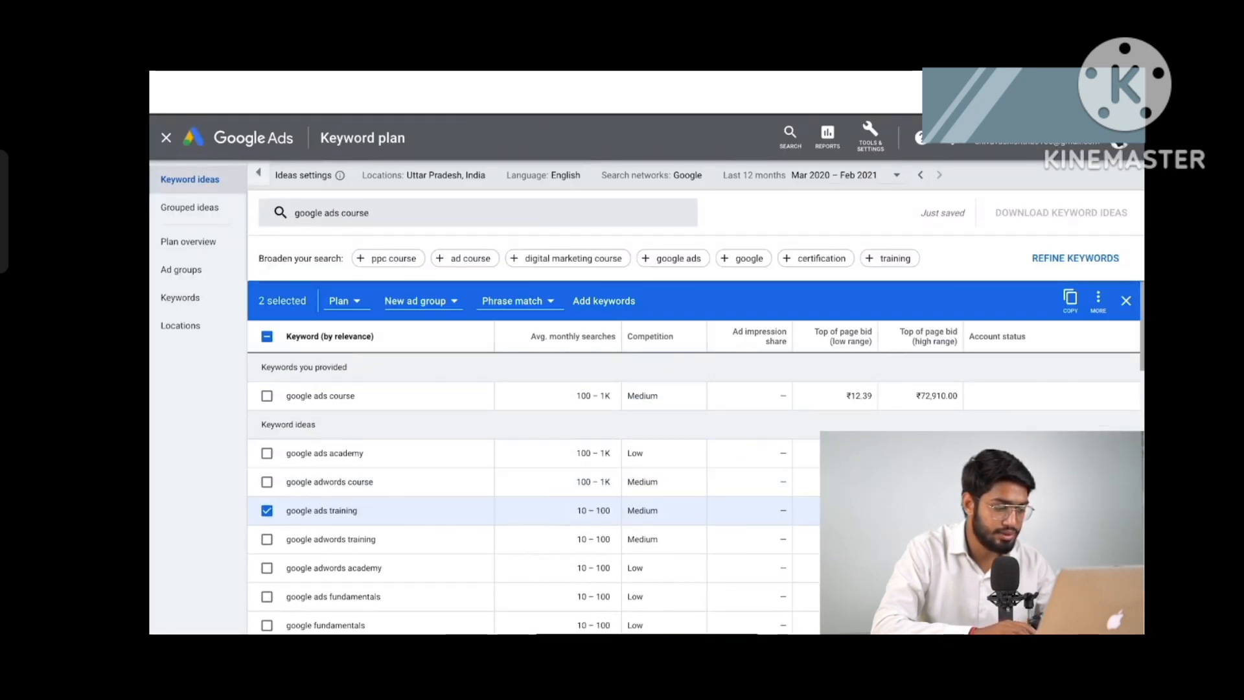
pyautogui.scroll(-2, 675, 576)
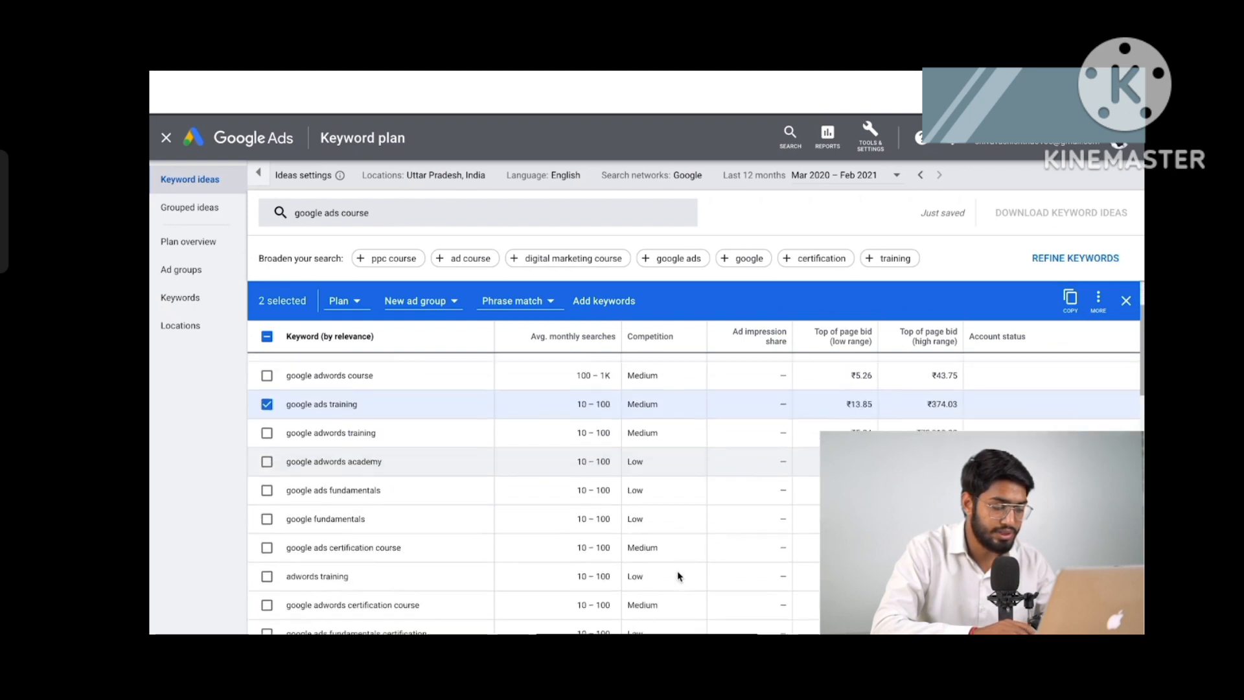
pyautogui.scroll(2, 678, 576)
pyautogui.scroll(-1, 679, 576)
pyautogui.scroll(1, 679, 575)
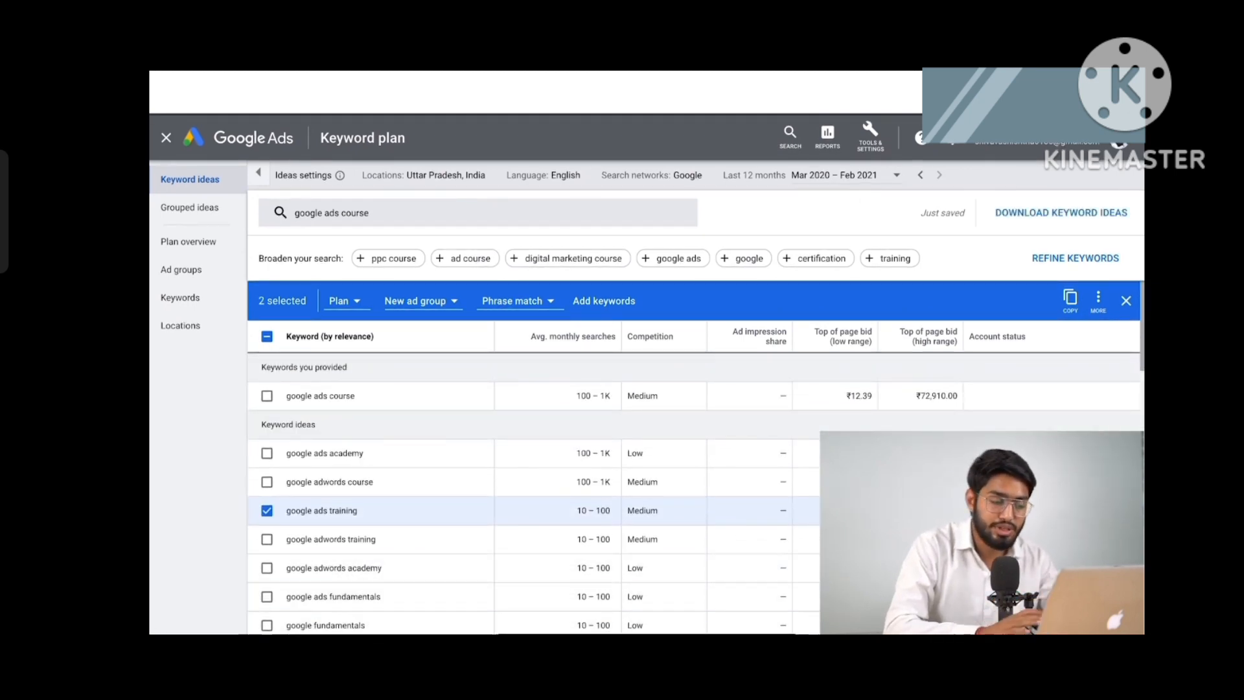
# Open the exported keyword stats spreadsheet in Google Sheets and look through its keyword rows
pyautogui.press('super+t')
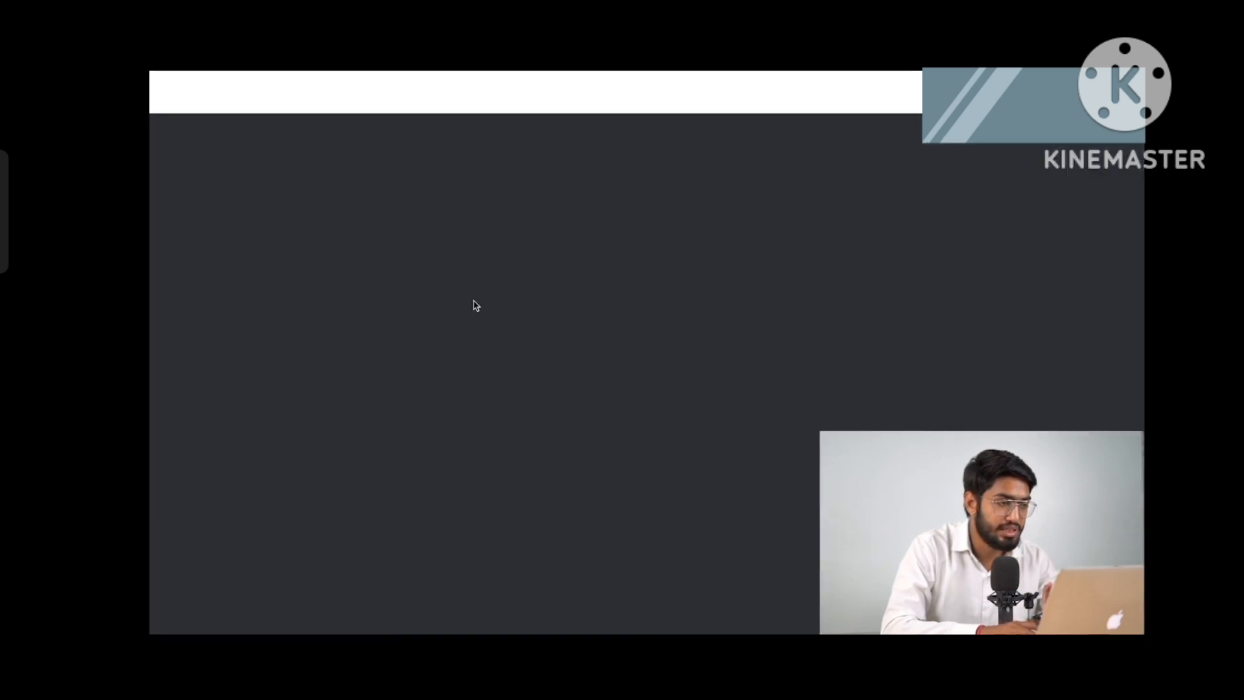
pyautogui.scroll(-3, 352, 294)
pyautogui.scroll(3, 352, 295)
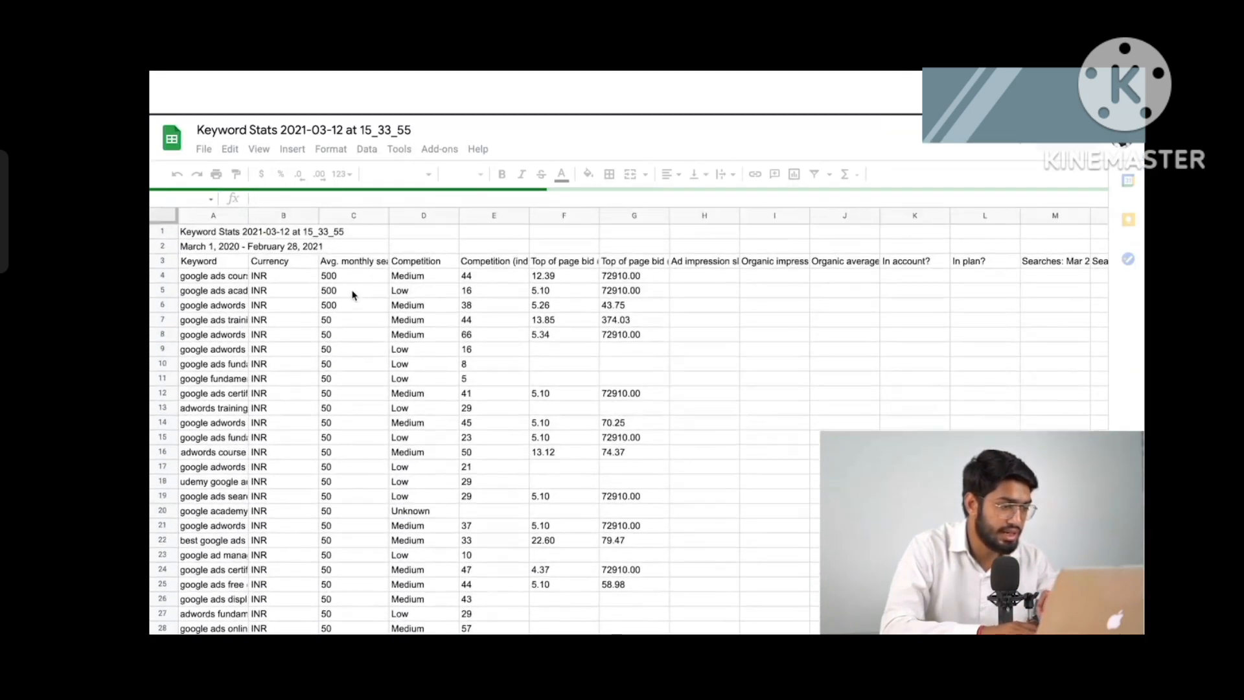
pyautogui.scroll(-10, 352, 295)
pyautogui.scroll(10, 352, 295)
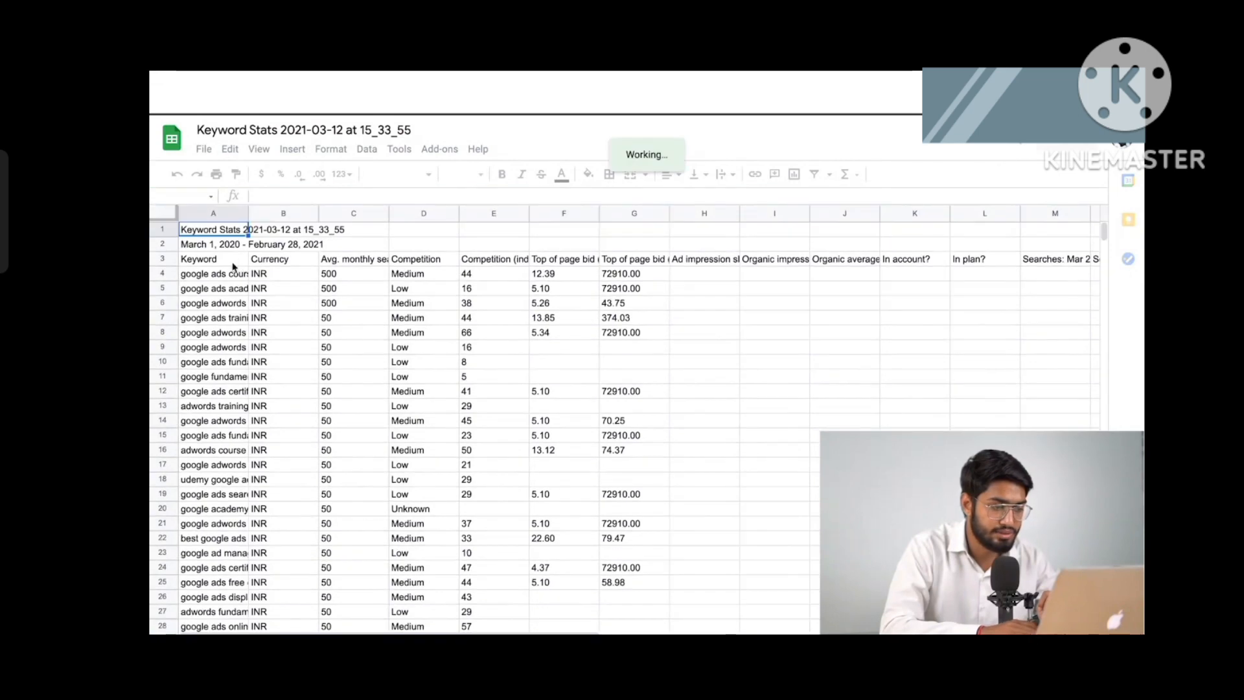
# Clear the report title in row 1 and the date range in row 2
pyautogui.click(155, 230)
pyautogui.press('Delete')
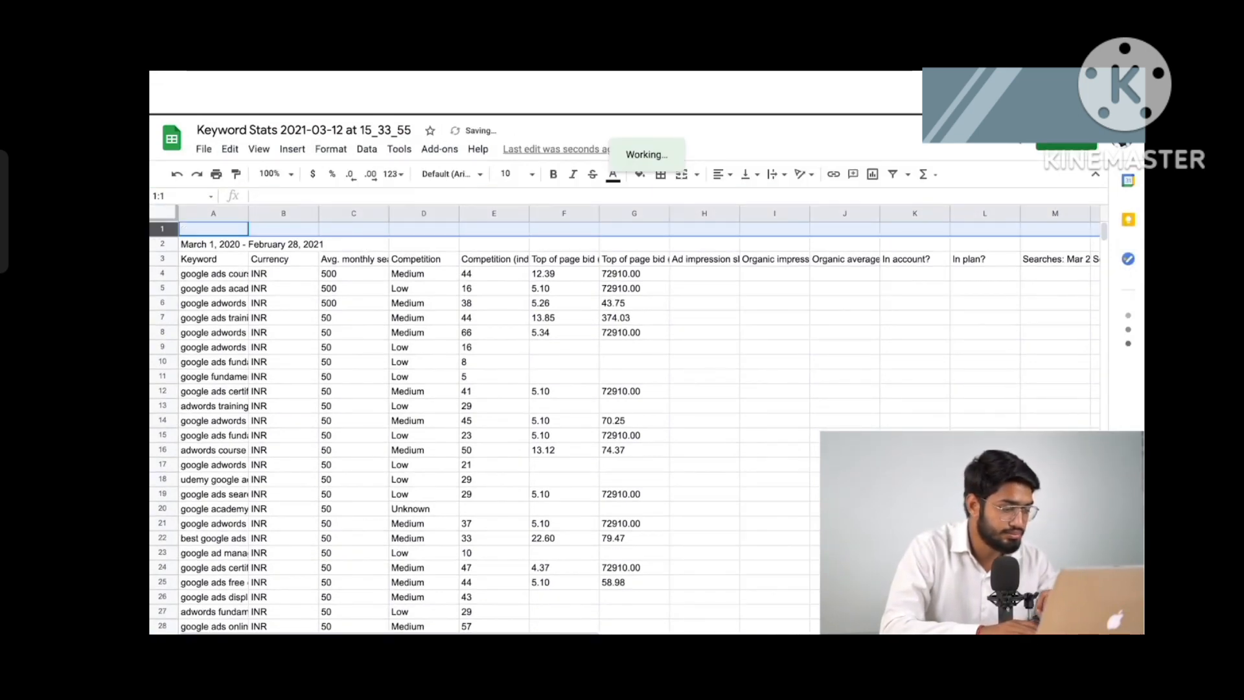
pyautogui.click(162, 244)
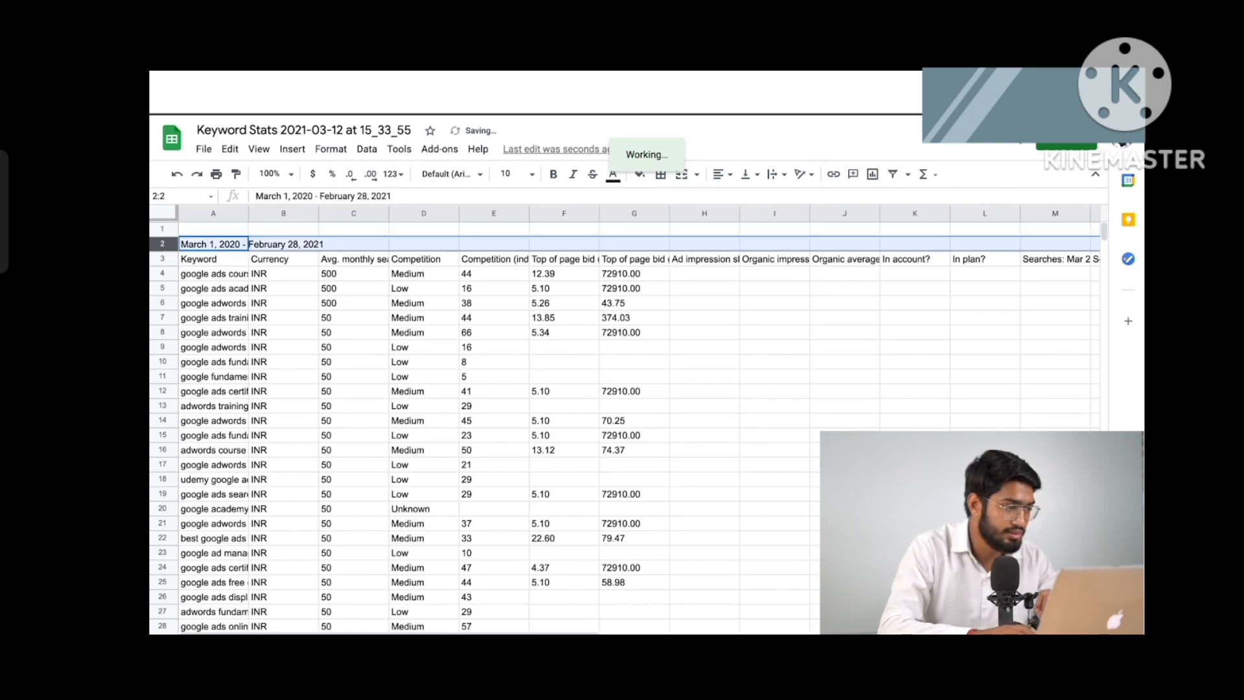
pyautogui.press('Delete')
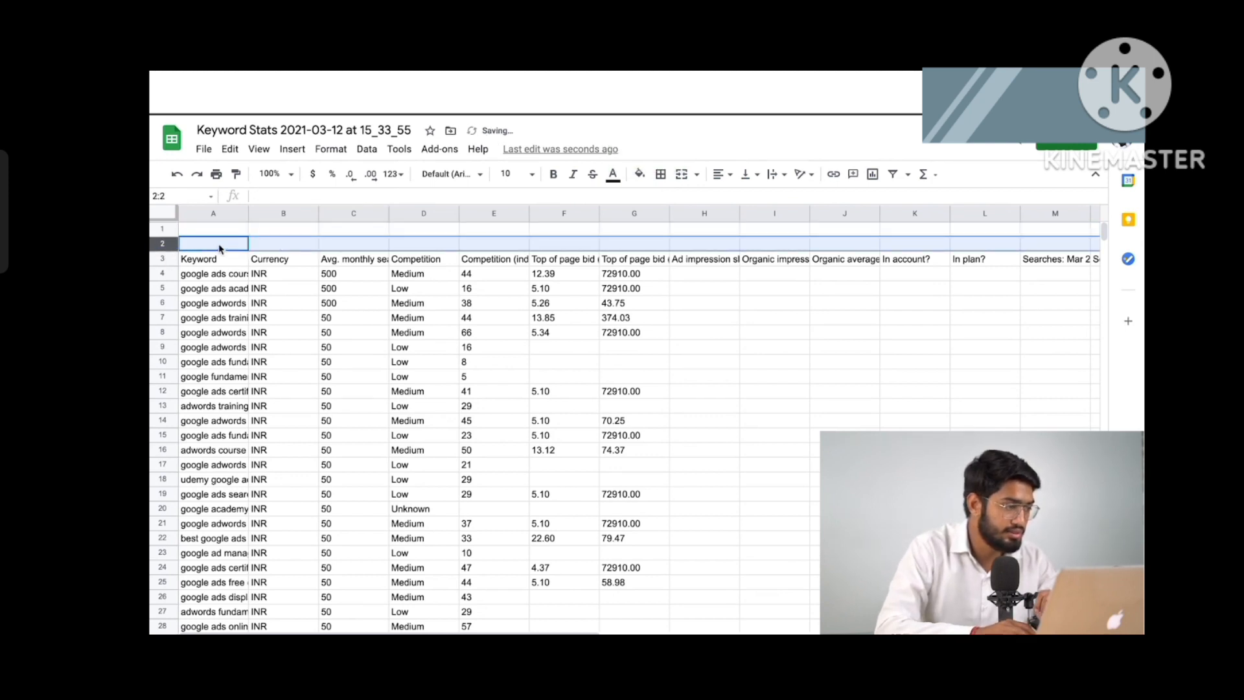
# Make the column headings in row 3 bold and deselect the row
pyautogui.click(162, 258)
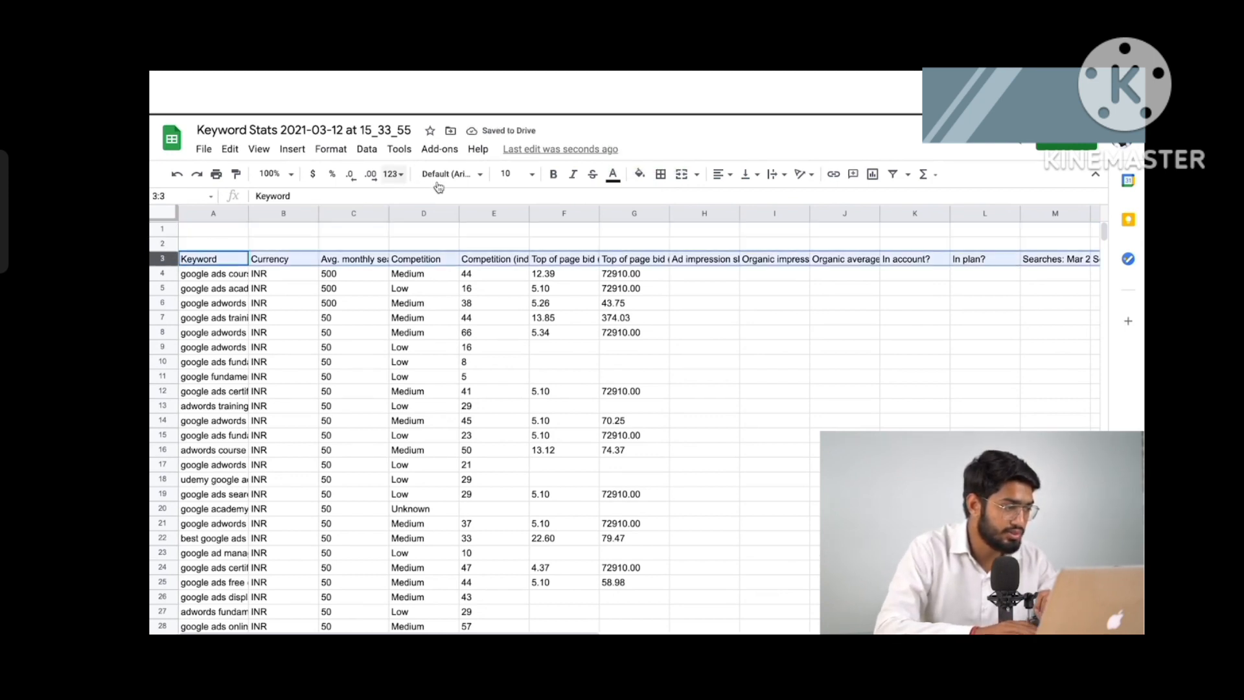
pyautogui.click(553, 174)
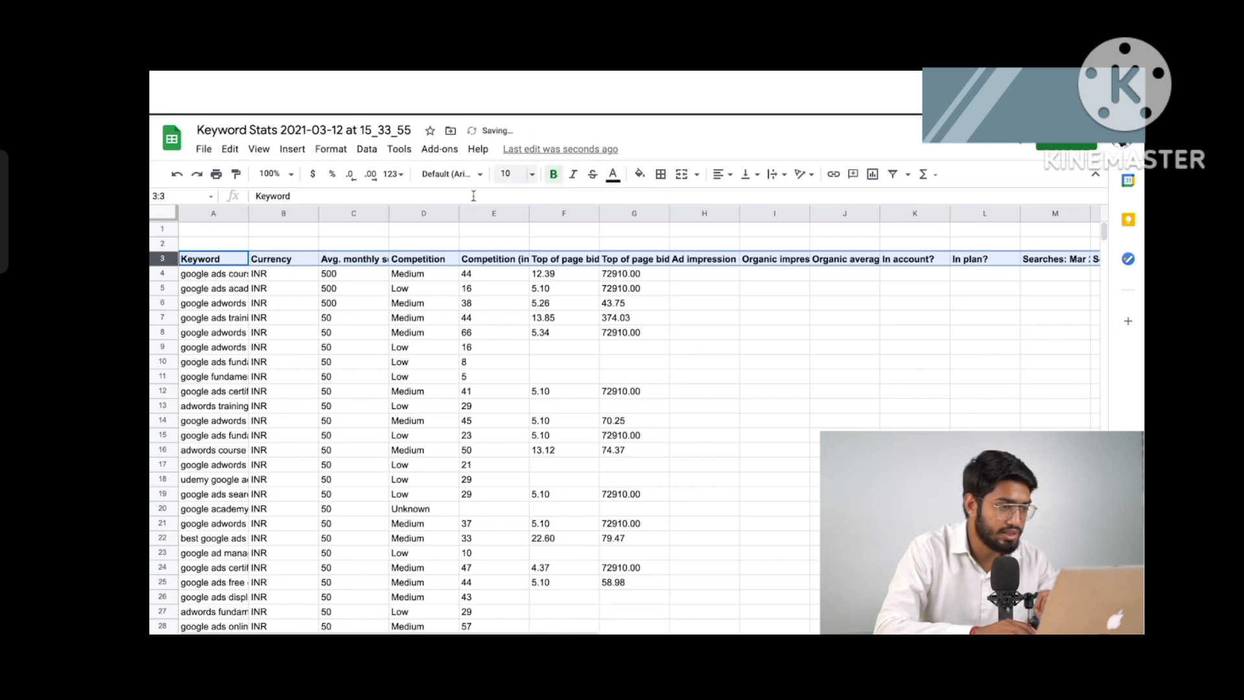
pyautogui.click(681, 245)
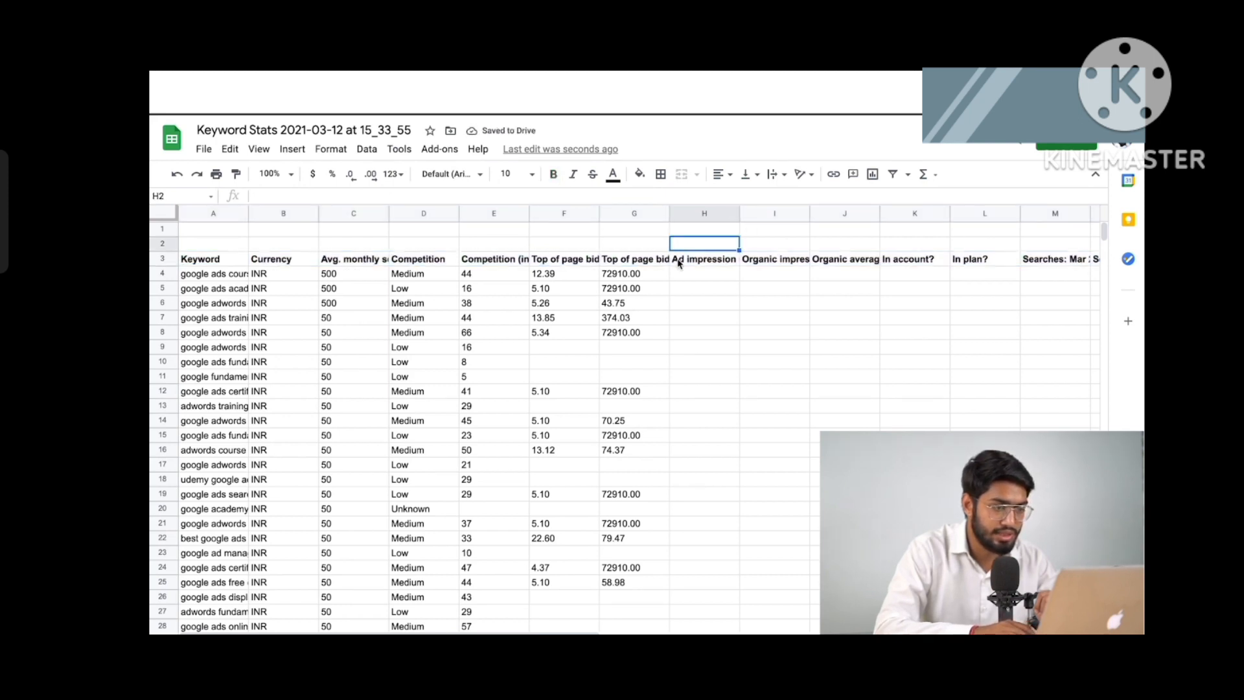
# Clear the unneeded column headings in row 3, from the ad impression share heading in H3 through AB3
pyautogui.click(679, 261)
pyautogui.hotkey('shift', 'Right')
pyautogui.hotkey('shift', 'Right')
pyautogui.hotkey('shift', 'Right')
pyautogui.hotkey('shift', 'Right')
pyautogui.hotkey('shift', 'Right')
pyautogui.hotkey('shift', 'Right')
pyautogui.hotkey('shift', 'Right')
pyautogui.hotkey('shift', 'Right')
pyautogui.hotkey('shift', 'Right')
pyautogui.hotkey('shift', 'Right')
pyautogui.hotkey('shift', 'Right')
pyautogui.hotkey('shift', 'Right')
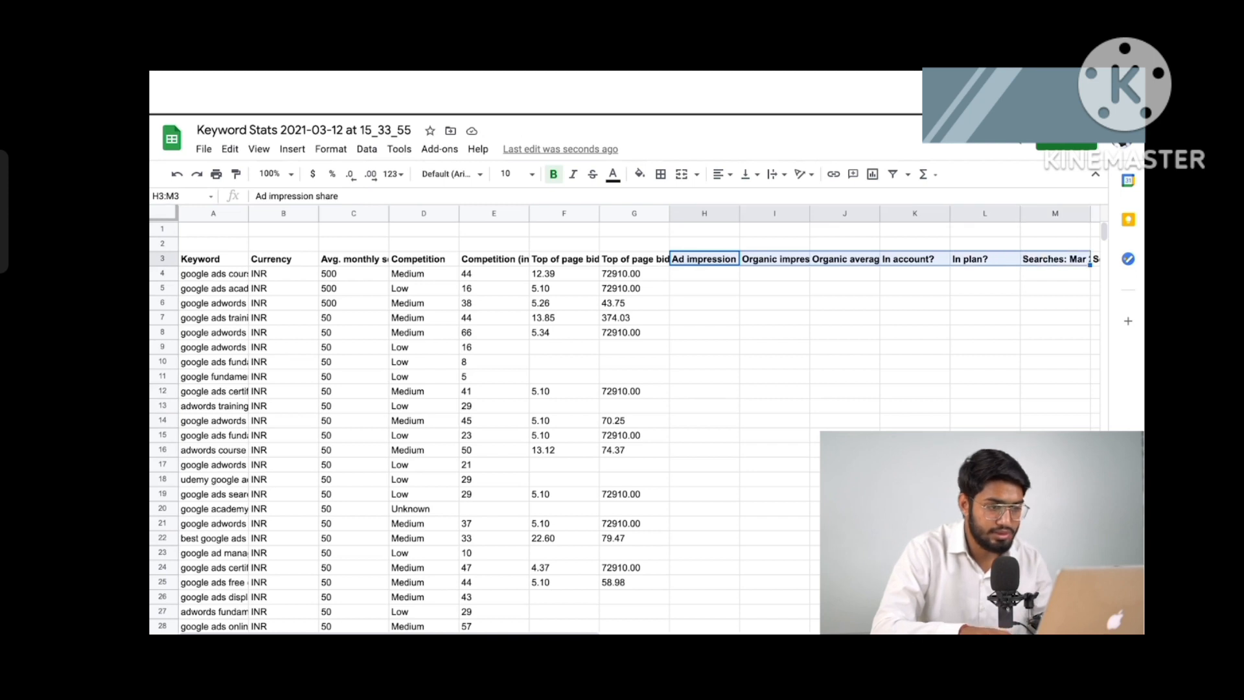
pyautogui.hotkey('shift', 'Right')
pyautogui.hotkey('shift', 'Right')
pyautogui.hotkey('shift', 'Right')
pyautogui.hotkey('shift', 'Right')
pyautogui.hotkey('shift', 'Right')
pyautogui.hotkey('shift', 'Right')
pyautogui.hotkey('shift', 'Right')
pyautogui.hotkey('shift', 'Right')
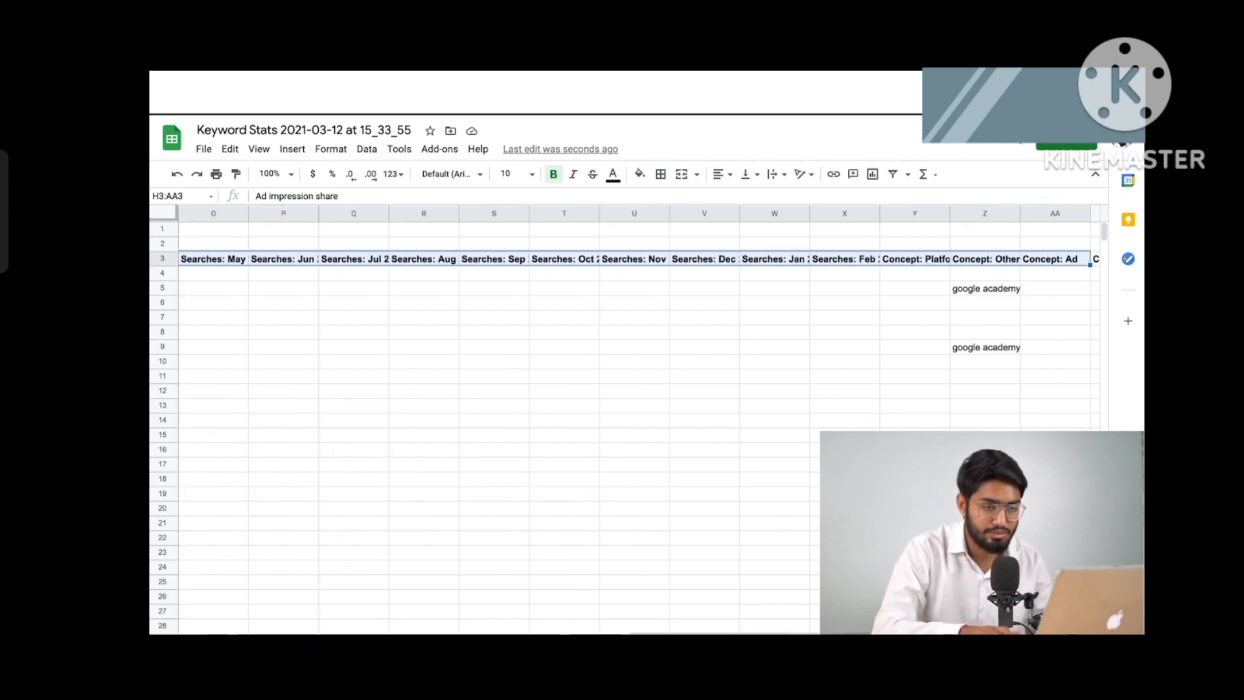
pyautogui.press('Delete')
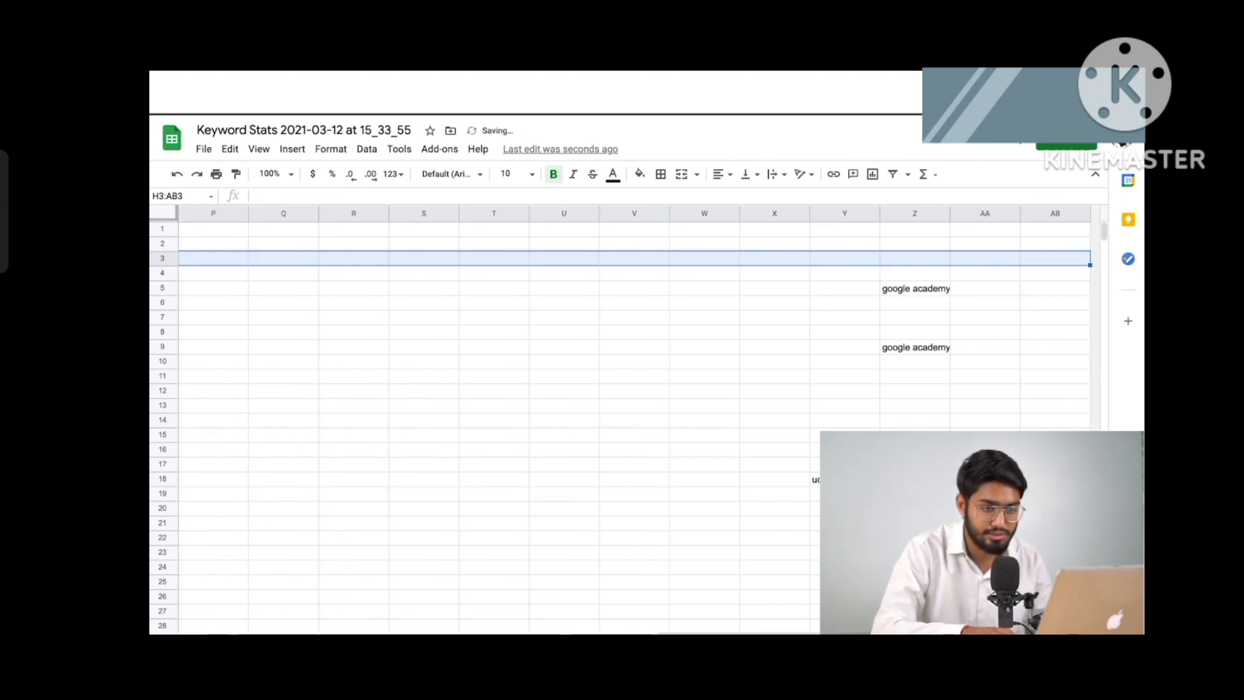
pyautogui.scroll(-2, 544, 279)
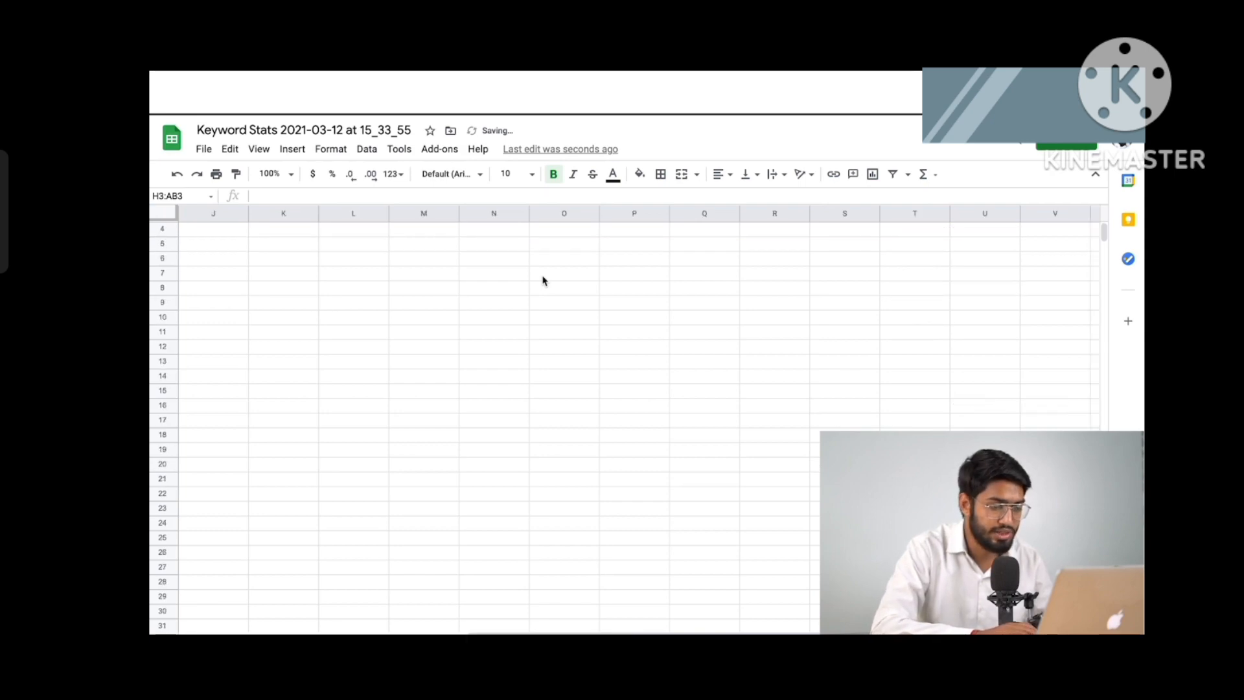
pyautogui.hotkey('ctrl', 'z')
pyautogui.scroll(-2, 543, 280)
pyautogui.scroll(2, 543, 280)
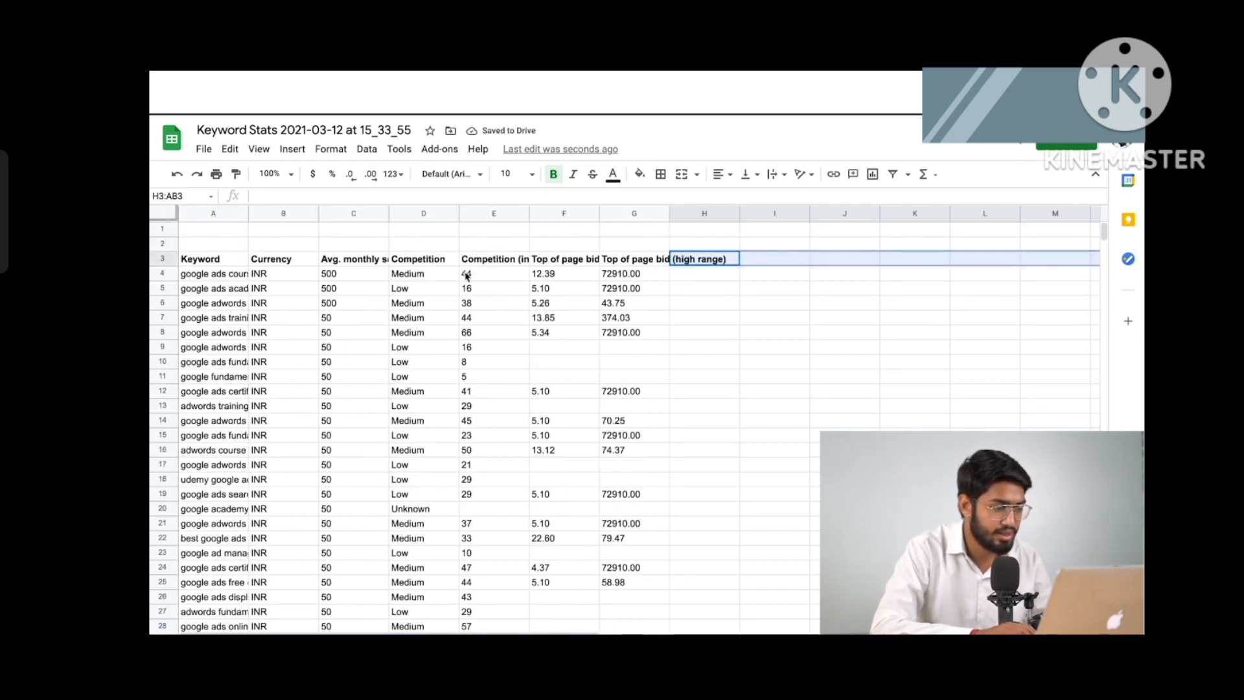
# Widen the average monthly searches column slightly and clear the contents of the Currency column
pyautogui.moveTo(387, 215); pyautogui.dragTo(412, 216)
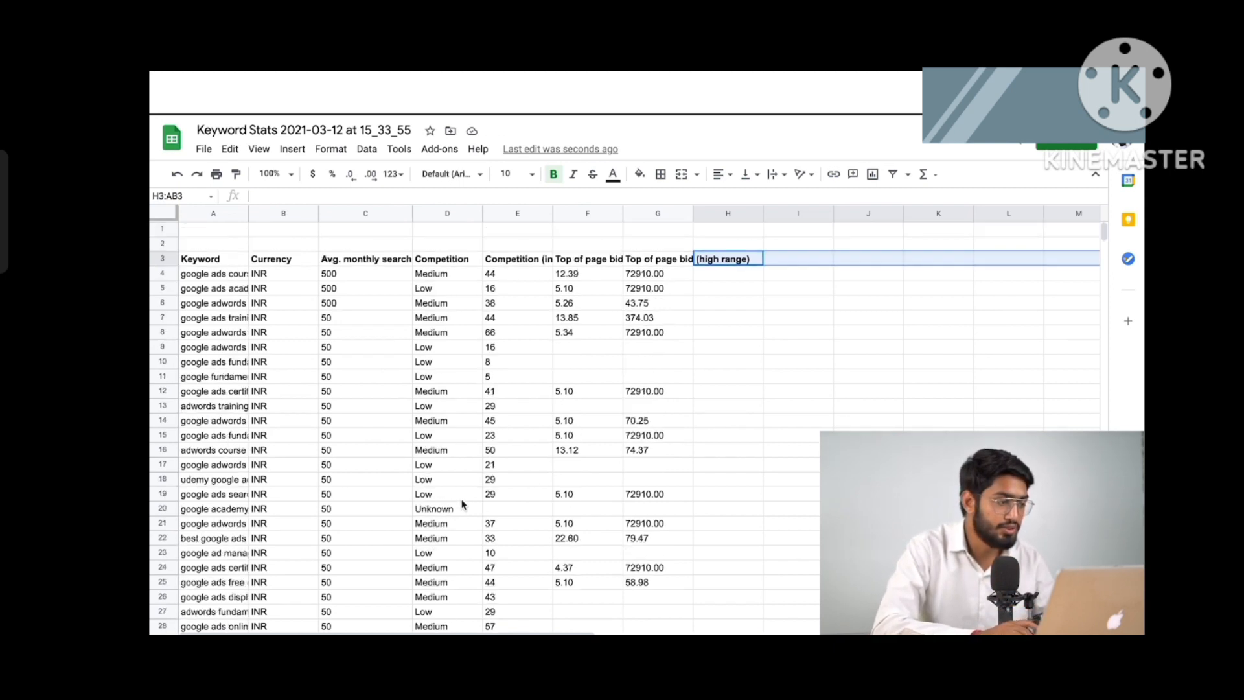
pyautogui.click(287, 214)
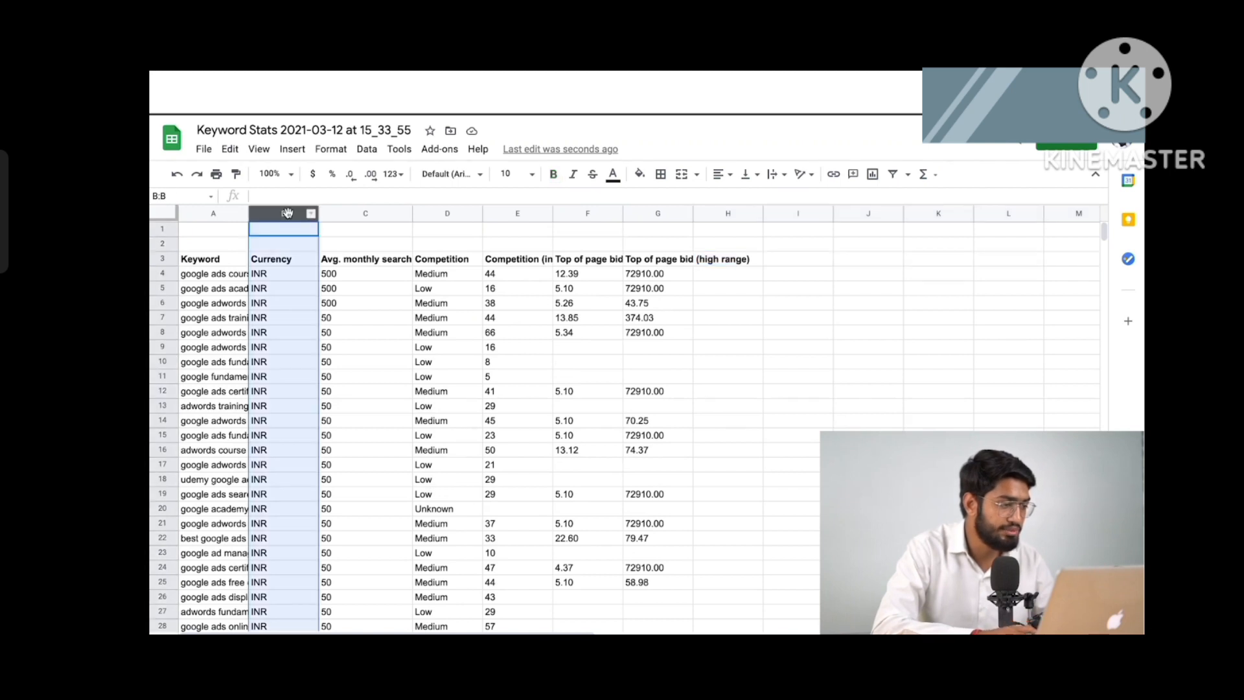
pyautogui.press('Delete')
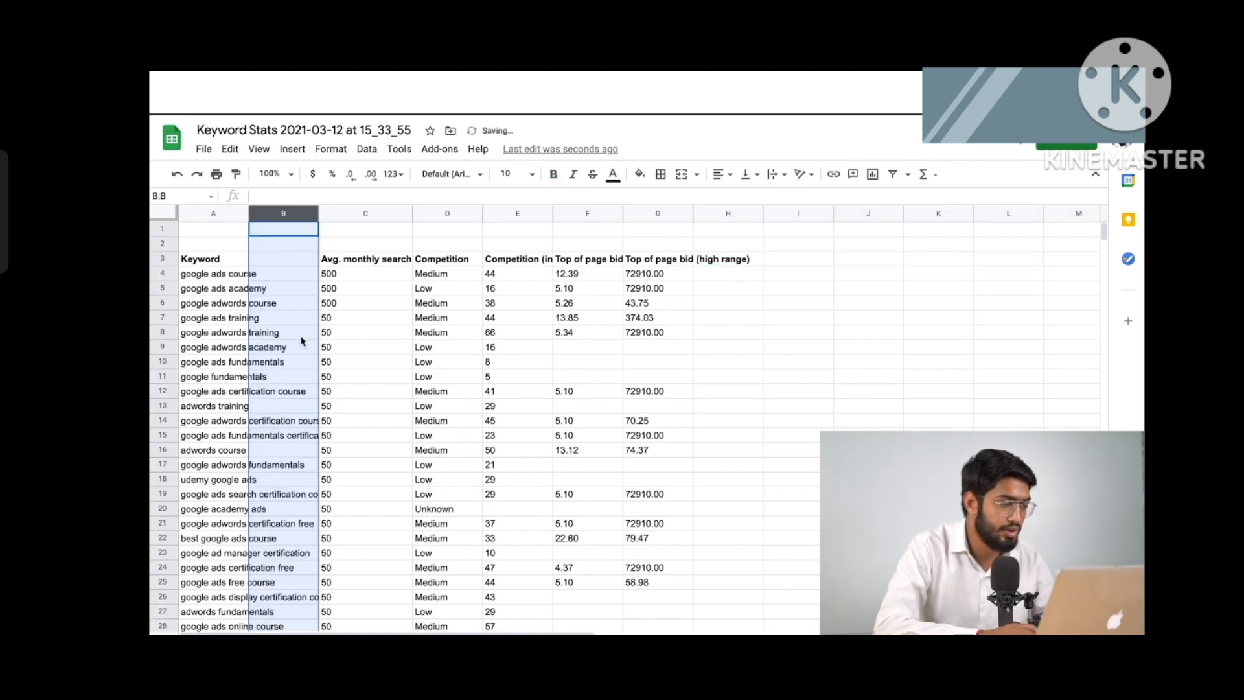
pyautogui.click(775, 331)
pyautogui.scroll(-5, 356, 418)
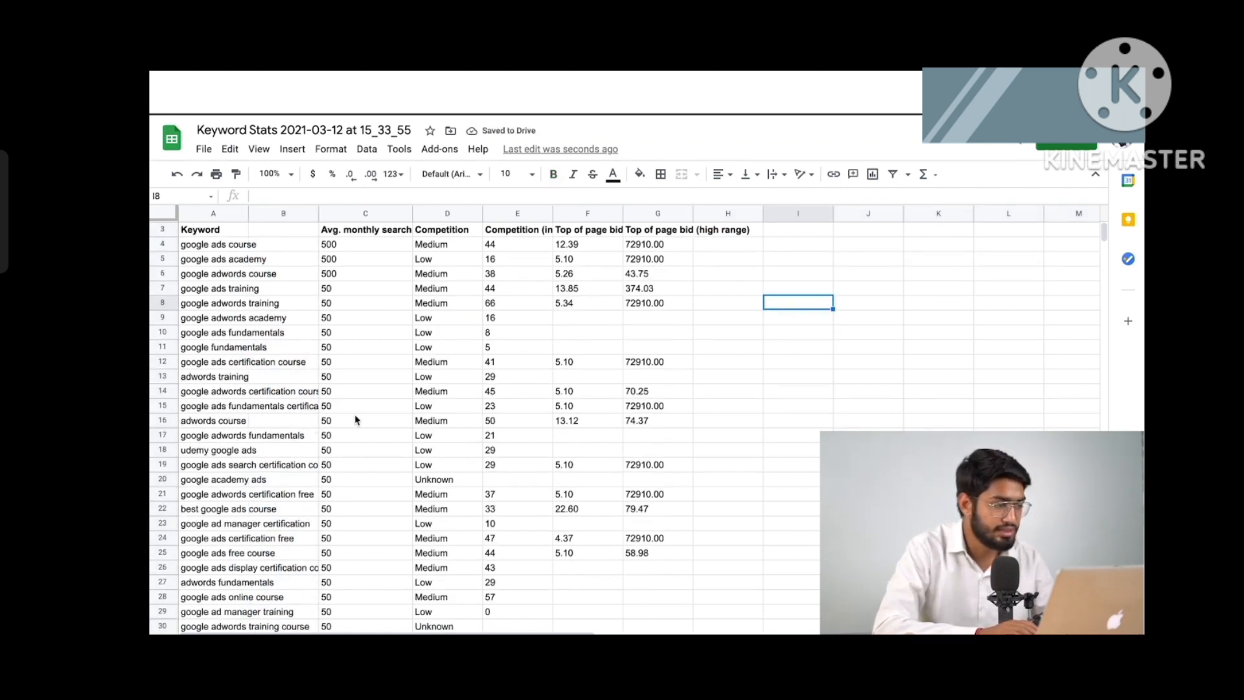
pyautogui.scroll(5, 355, 420)
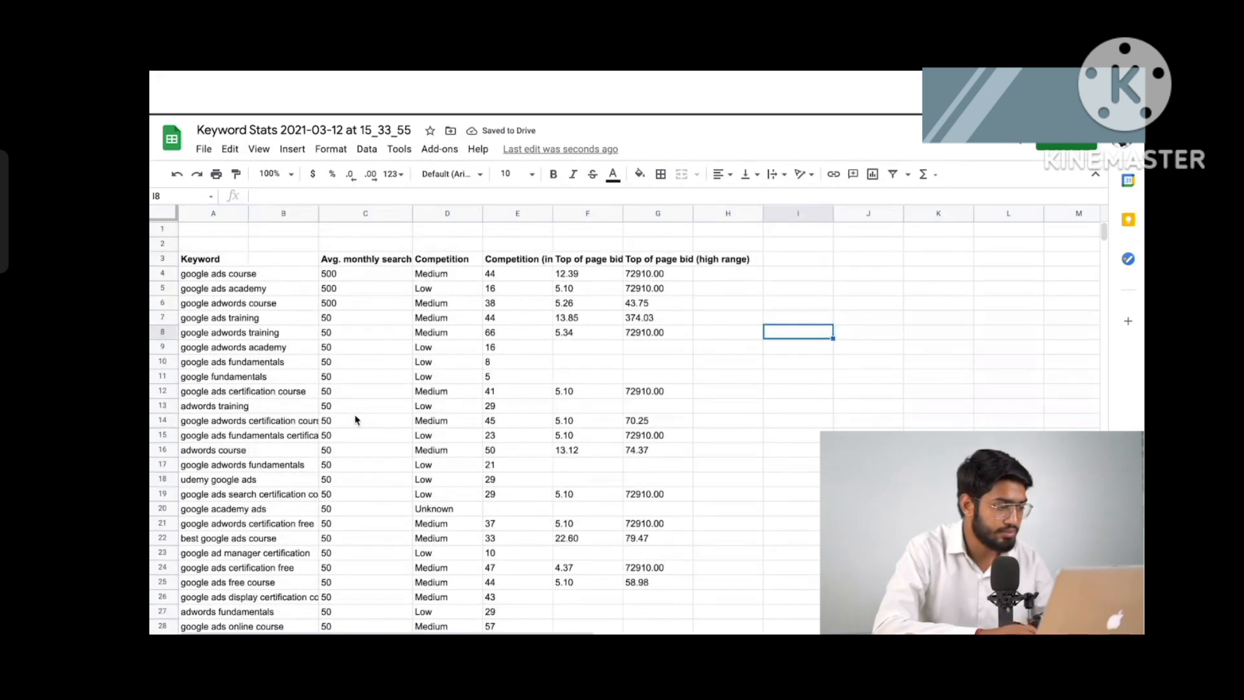